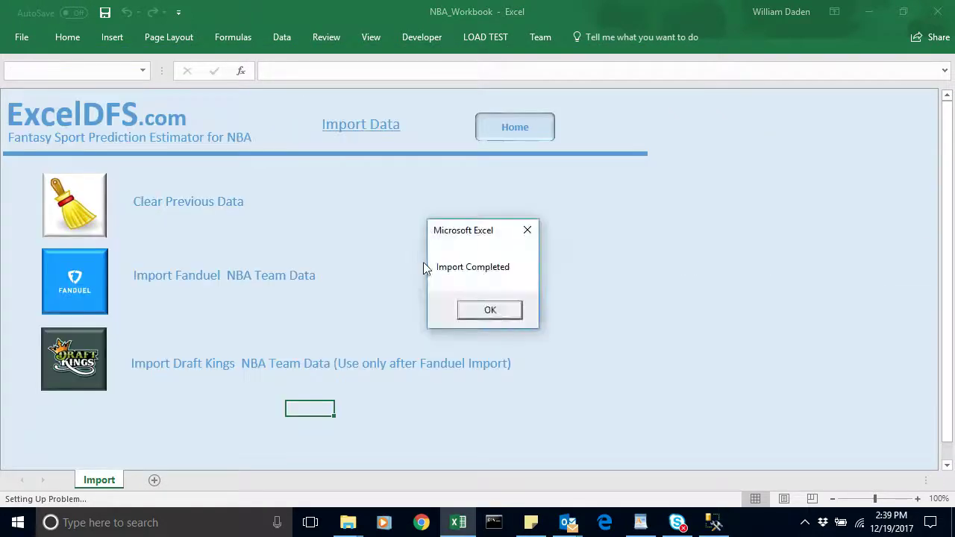
Close the import message, then refresh the Teams worksheet from the imported data, accepting the loss of manual edits
{"action": "left_click", "coordinate": [490, 309]}
{"action": "left_click", "coordinate": [514, 131]}
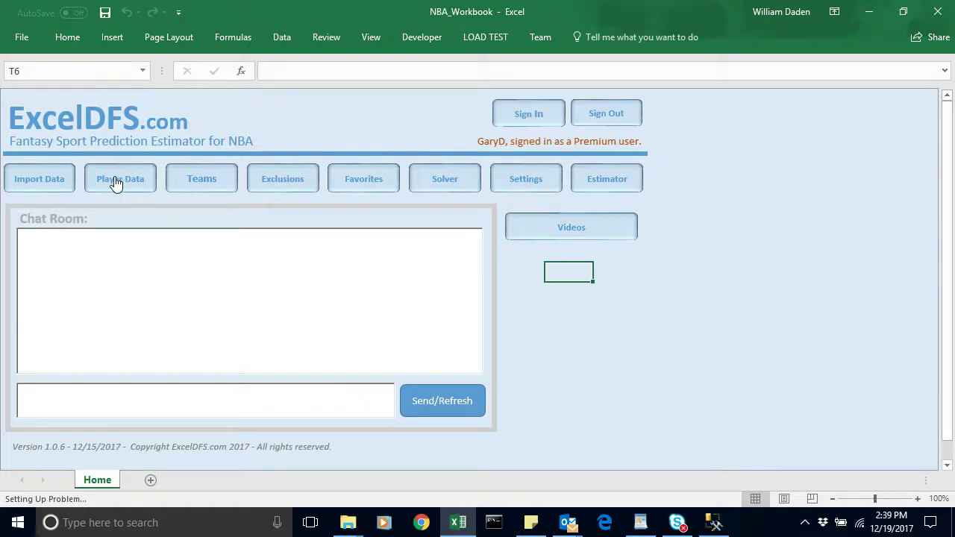
{"action": "left_click", "coordinate": [211, 179]}
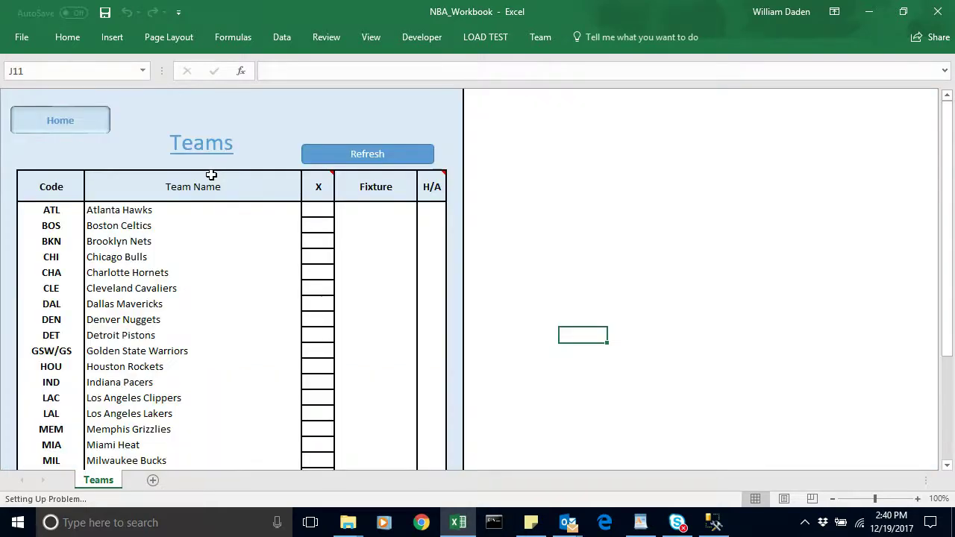
{"action": "left_click", "coordinate": [359, 153]}
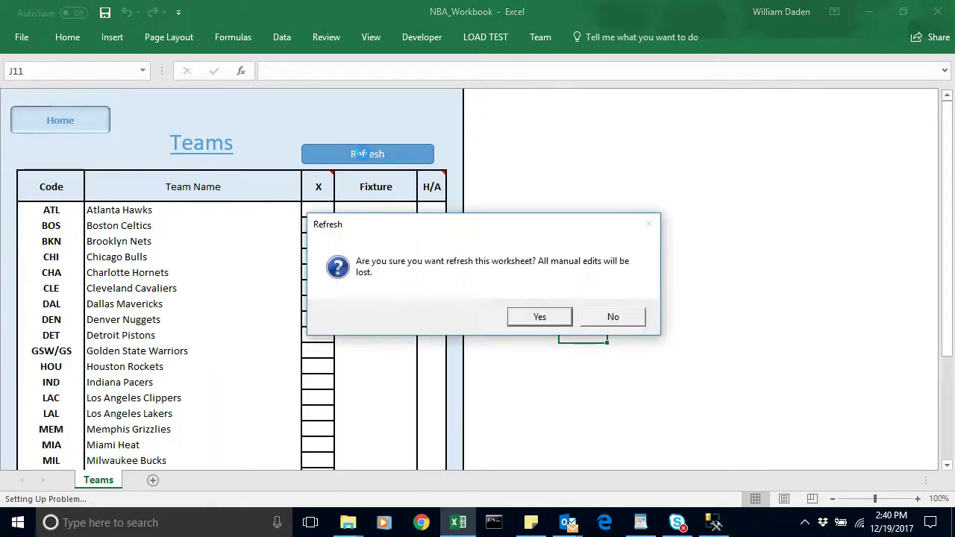
{"action": "left_click", "coordinate": [540, 316]}
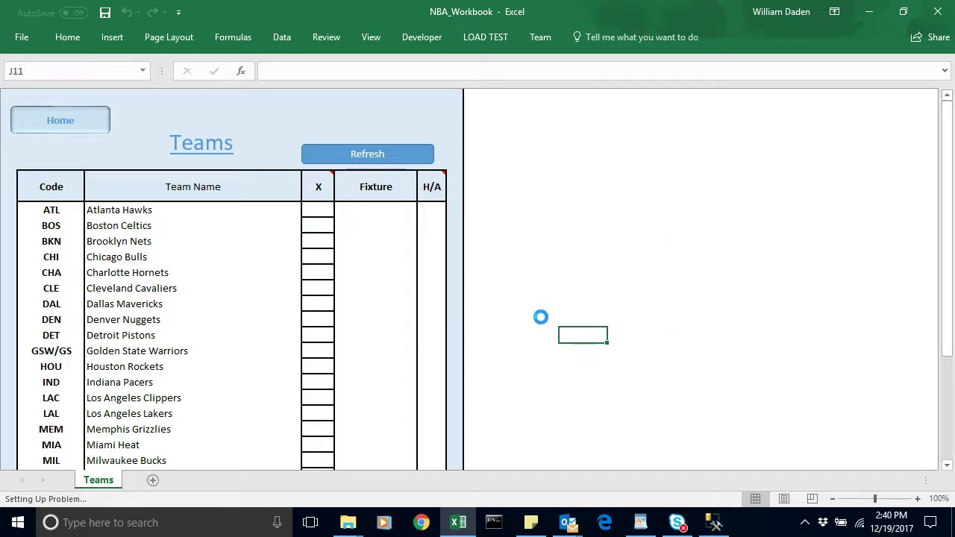
{"action": "left_click_drag", "start_coordinate": [952, 142], "coordinate": [931, 106]}
View the Excluded Players sheet and return to the workbook's home page
{"action": "left_click", "coordinate": [47, 119]}
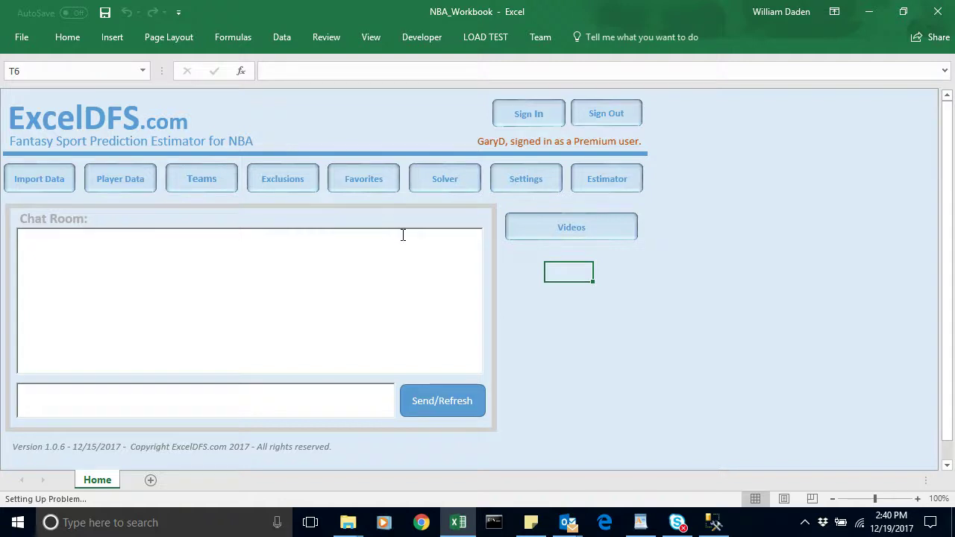
{"action": "left_click", "coordinate": [287, 186]}
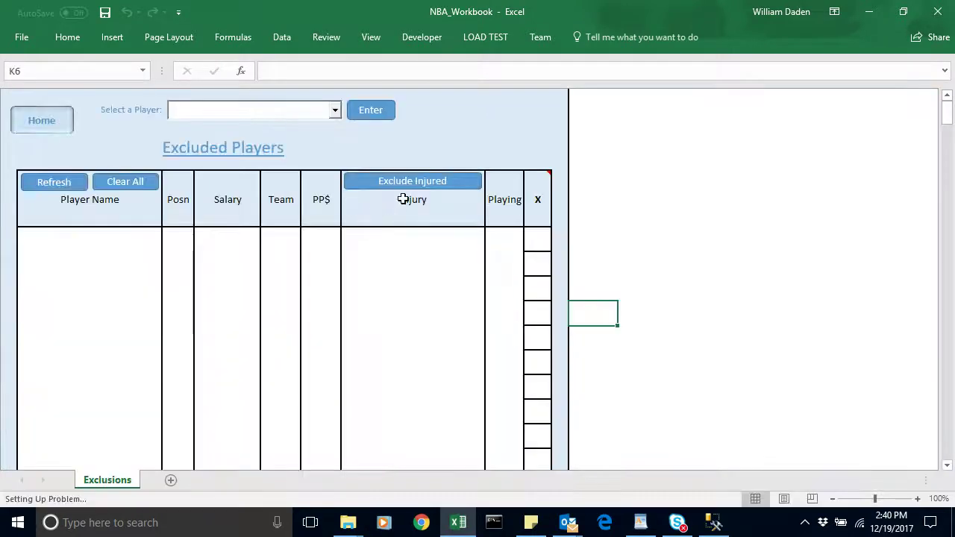
{"action": "left_click", "coordinate": [45, 127]}
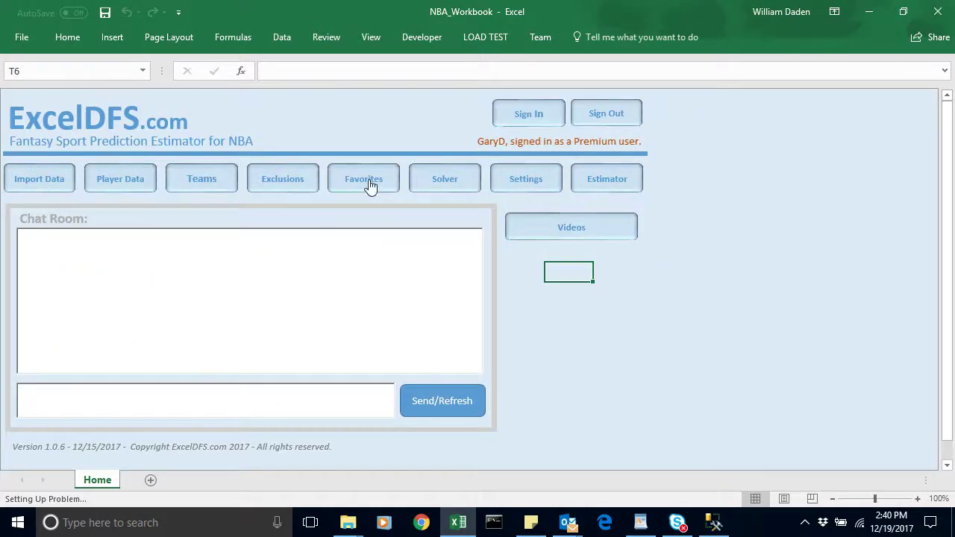
Run the Step 1 solver filters for FanDuel with the existing criteria, then return to the home page
{"action": "left_click", "coordinate": [446, 181]}
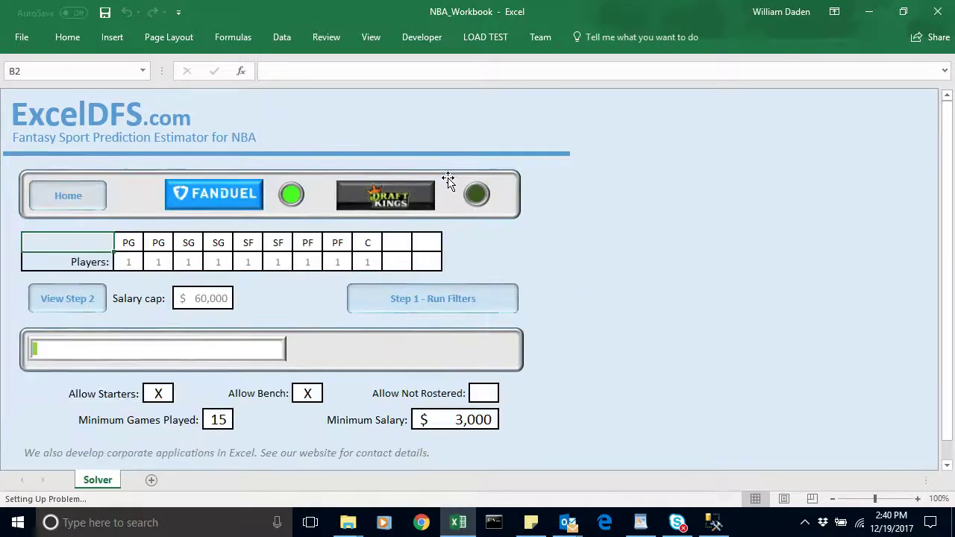
{"action": "left_click", "coordinate": [429, 306]}
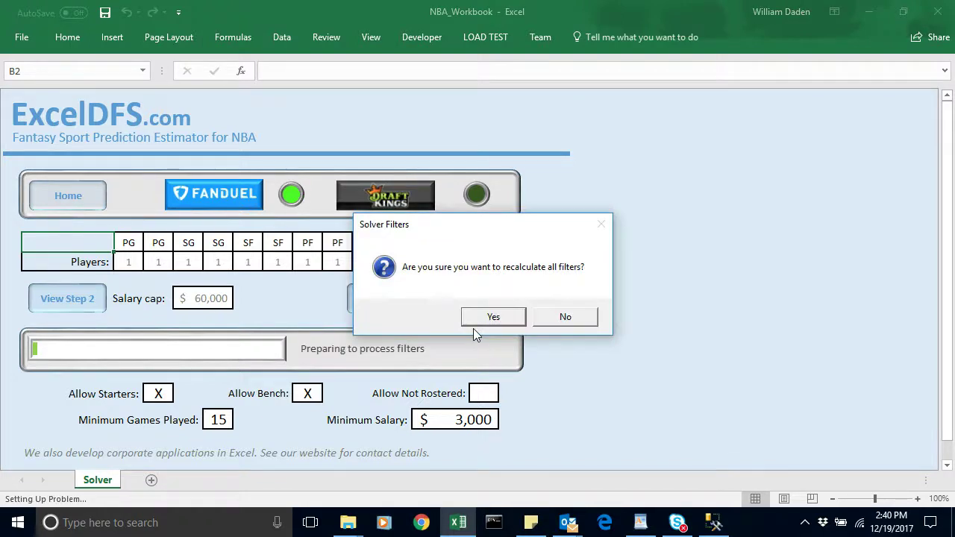
{"action": "left_click", "coordinate": [492, 317]}
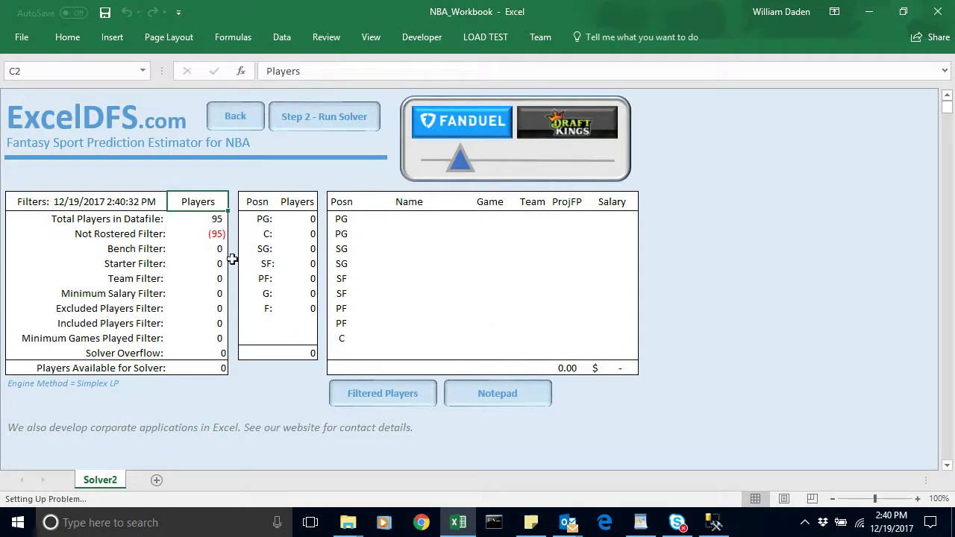
{"action": "left_click", "coordinate": [235, 118]}
{"action": "left_click", "coordinate": [64, 200]}
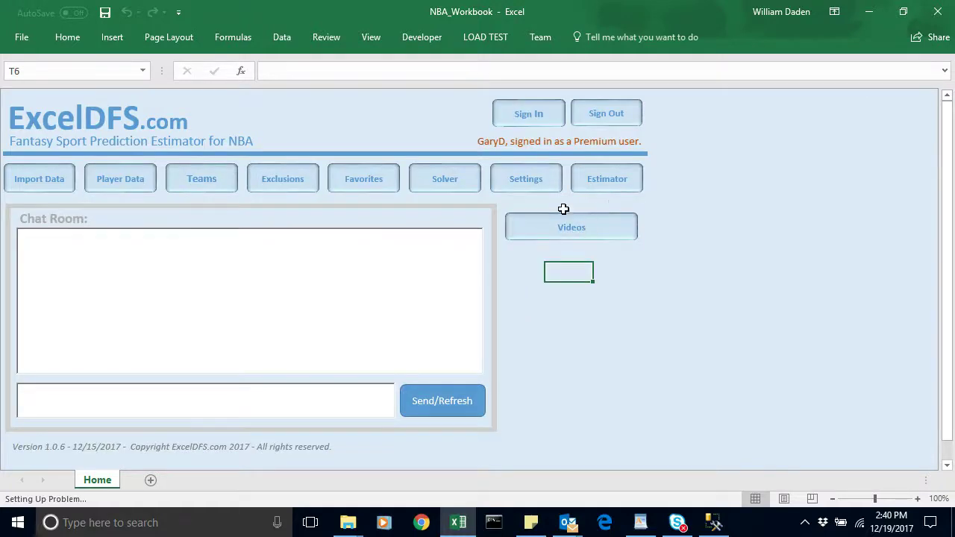
Force an API refresh of the lineup data in the workbook's Settings and return to the home page
{"action": "left_click", "coordinate": [525, 180]}
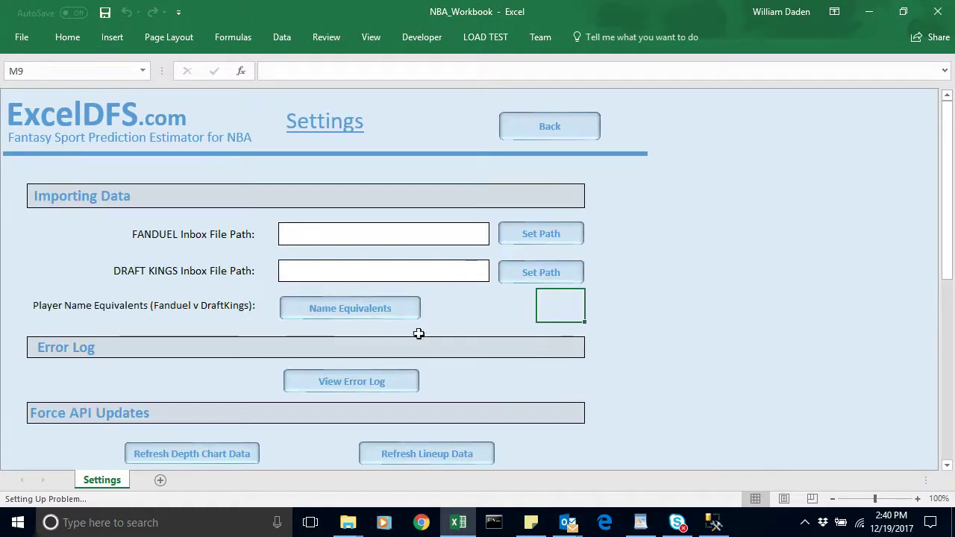
{"action": "left_click_drag", "start_coordinate": [944, 263], "coordinate": [945, 279]}
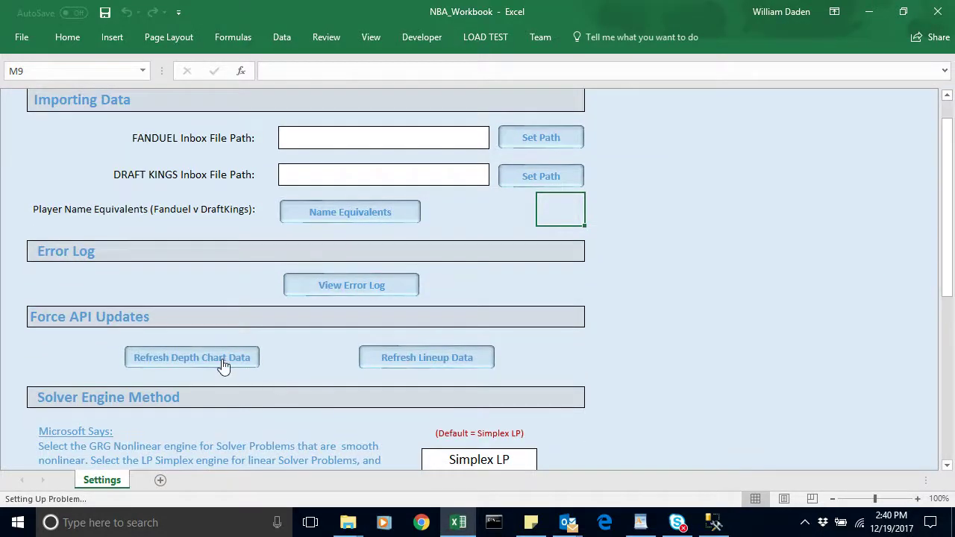
{"action": "left_click", "coordinate": [421, 358]}
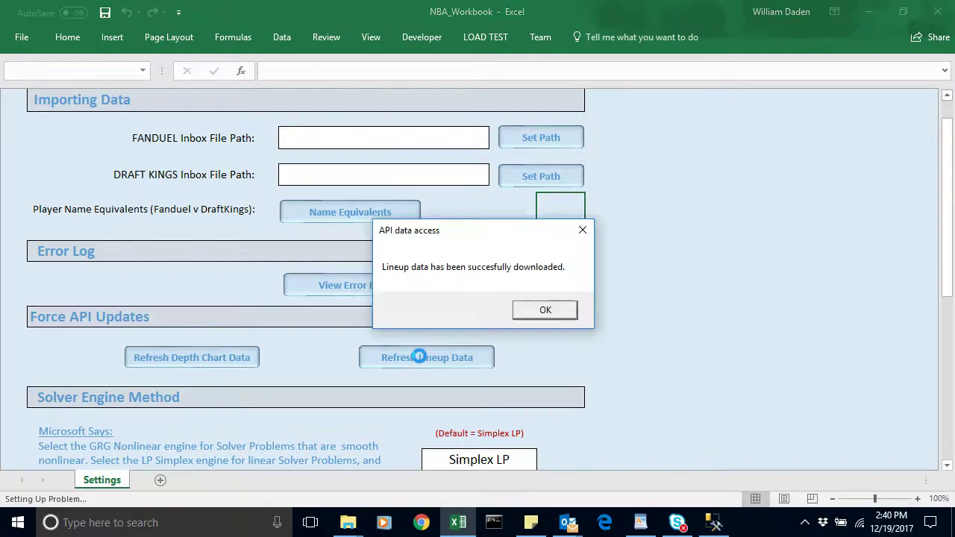
{"action": "left_click", "coordinate": [544, 312]}
{"action": "left_click_drag", "start_coordinate": [946, 190], "coordinate": [929, 158]}
{"action": "left_click", "coordinate": [547, 127]}
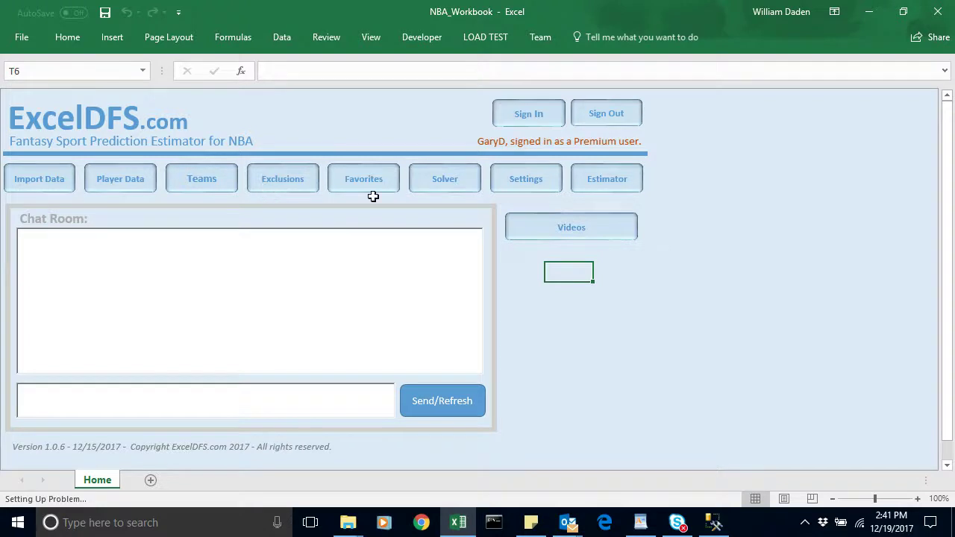
Rerun the Step 1 solver filters for FanDuel, confirming the recalculation of all filters
{"action": "left_click", "coordinate": [445, 181]}
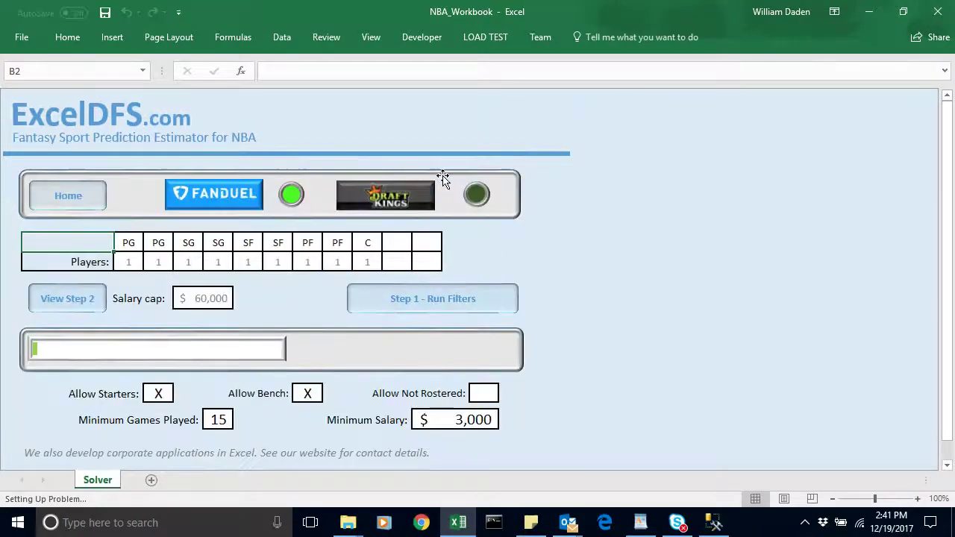
{"action": "left_click", "coordinate": [423, 300]}
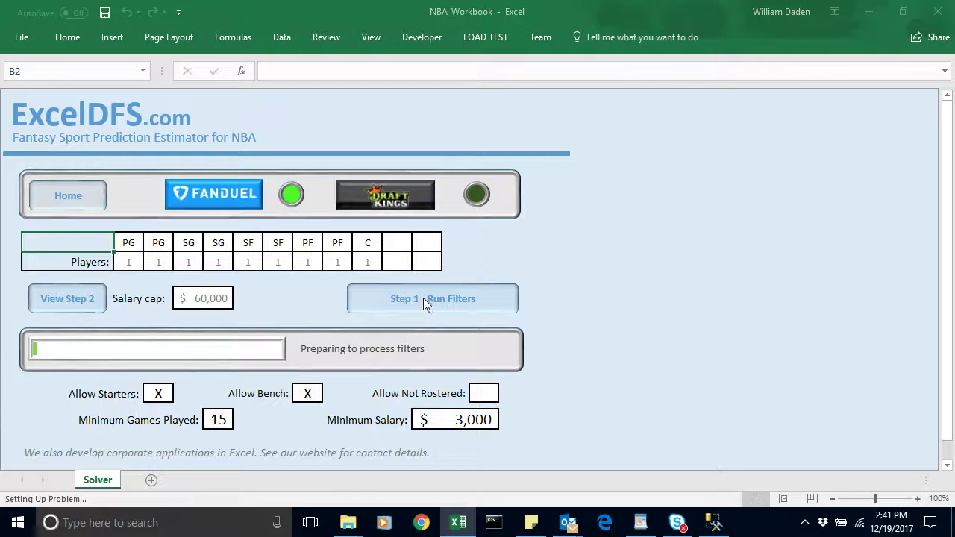
{"action": "left_click", "coordinate": [492, 316]}
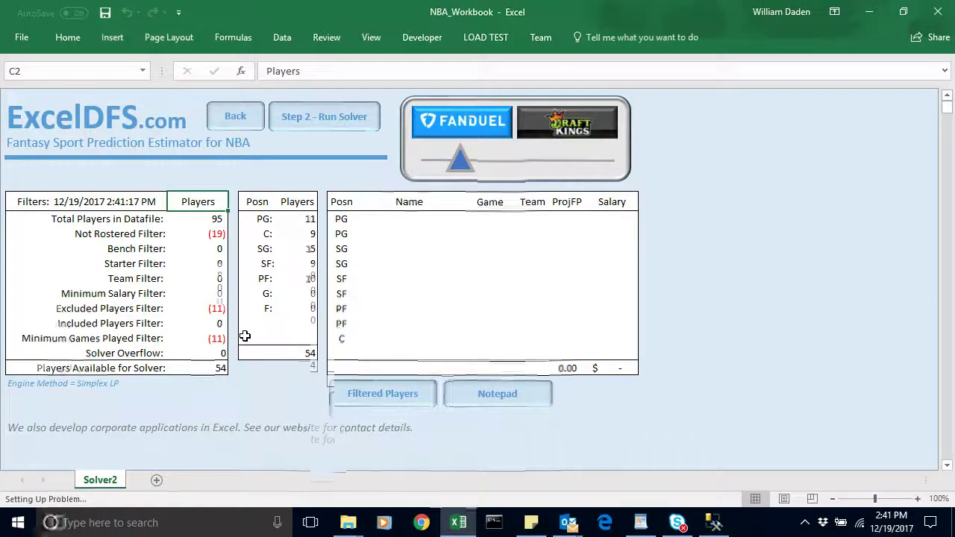
{"action": "left_click", "coordinate": [280, 385]}
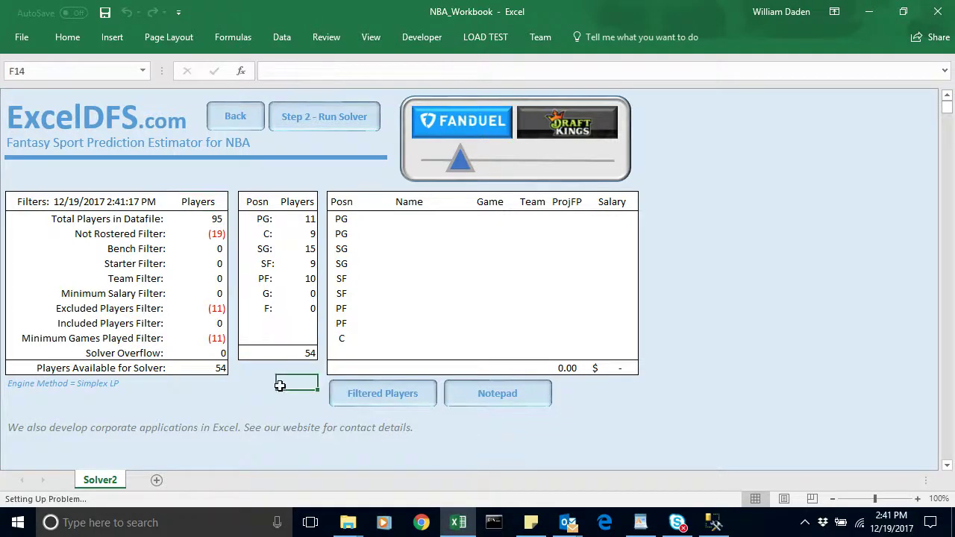
Run the Step 2 solver on the filtered players to generate a FanDuel lineup, then return to the home page
{"action": "left_click", "coordinate": [317, 117]}
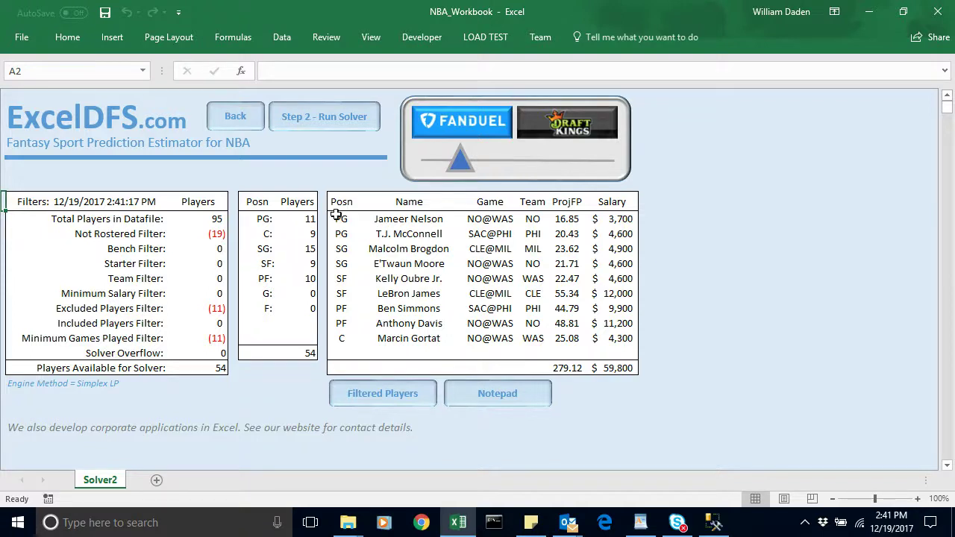
{"action": "left_click", "coordinate": [235, 118]}
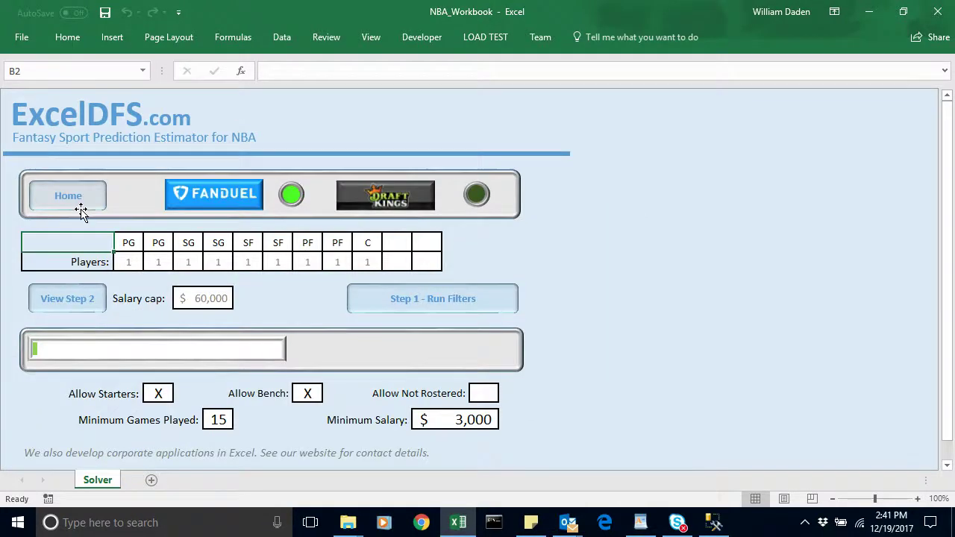
{"action": "left_click", "coordinate": [68, 196]}
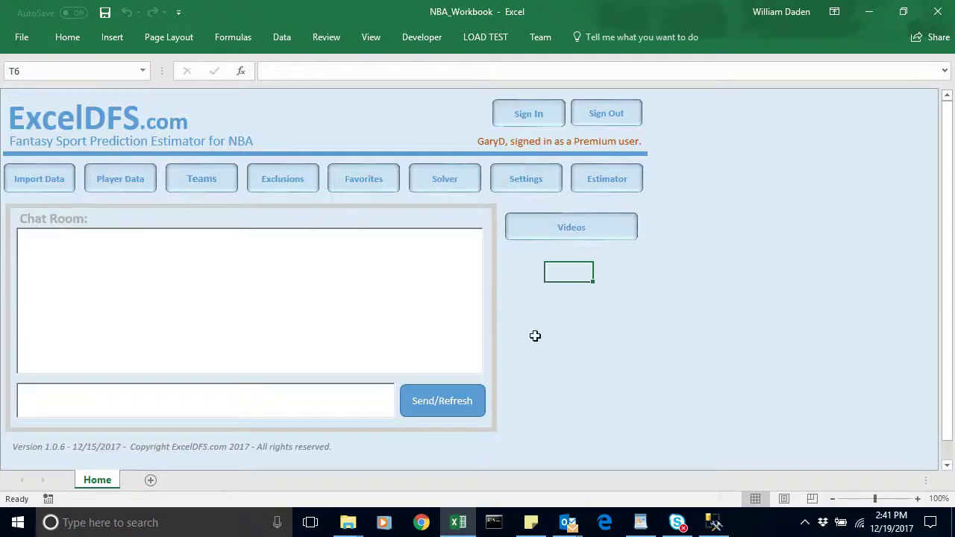
Update the function data on the Estimator sheet and refresh the Leaderboard
{"action": "left_click", "coordinate": [609, 180]}
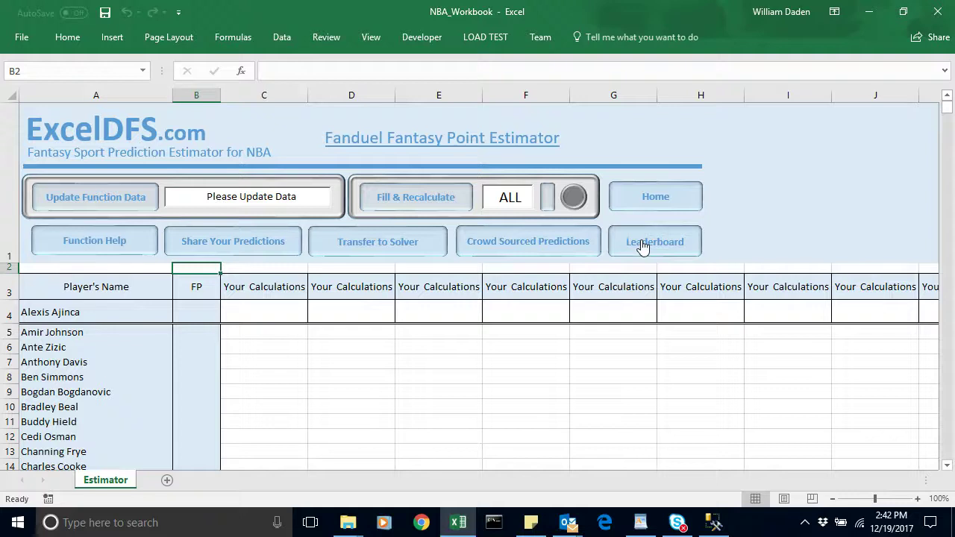
{"action": "left_click", "coordinate": [116, 195]}
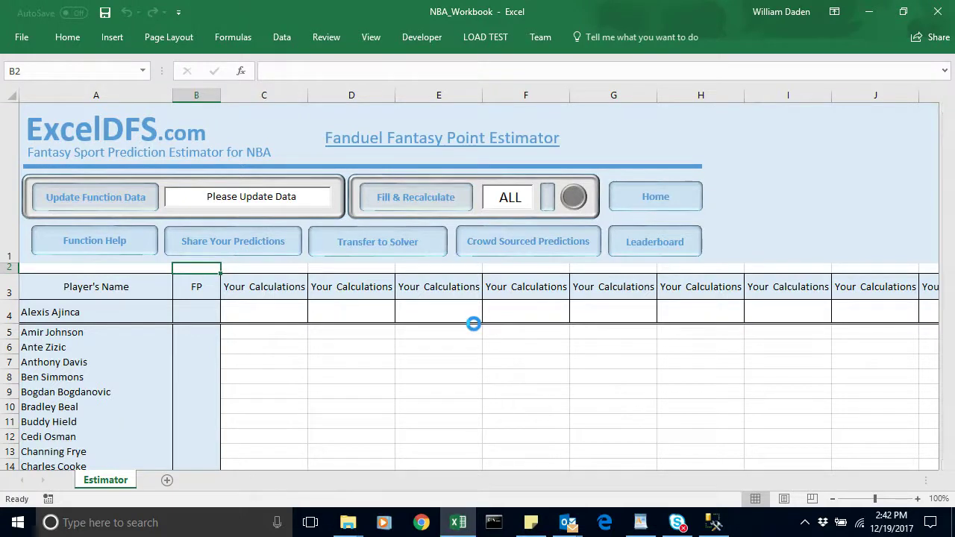
{"action": "left_click", "coordinate": [654, 243]}
{"action": "left_click", "coordinate": [132, 119]}
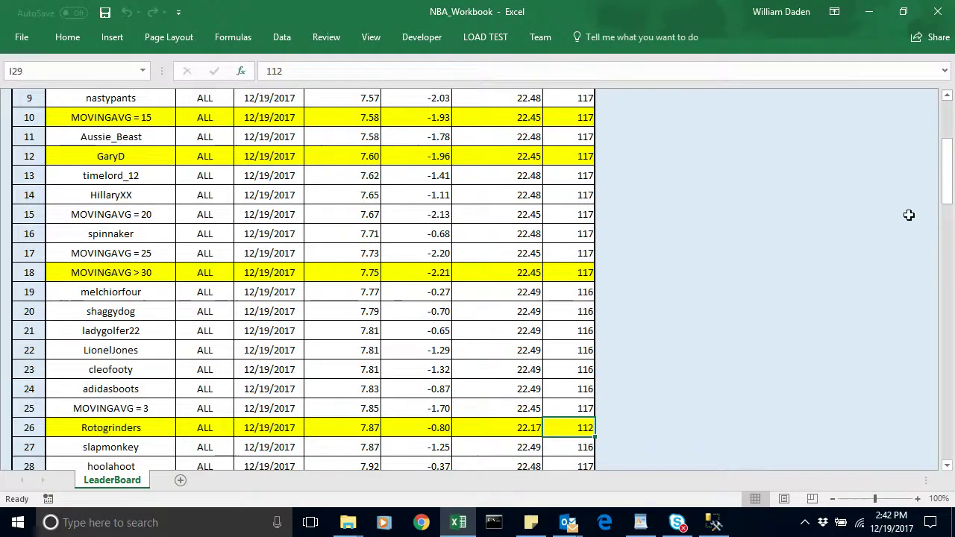
Examine the Leaderboard, comparing the absolute errors of EXCEL_DFS, the MOVINGAVG entries and the other entrants, then return to the Estimator
{"action": "left_click_drag", "start_coordinate": [946, 196], "coordinate": [946, 153]}
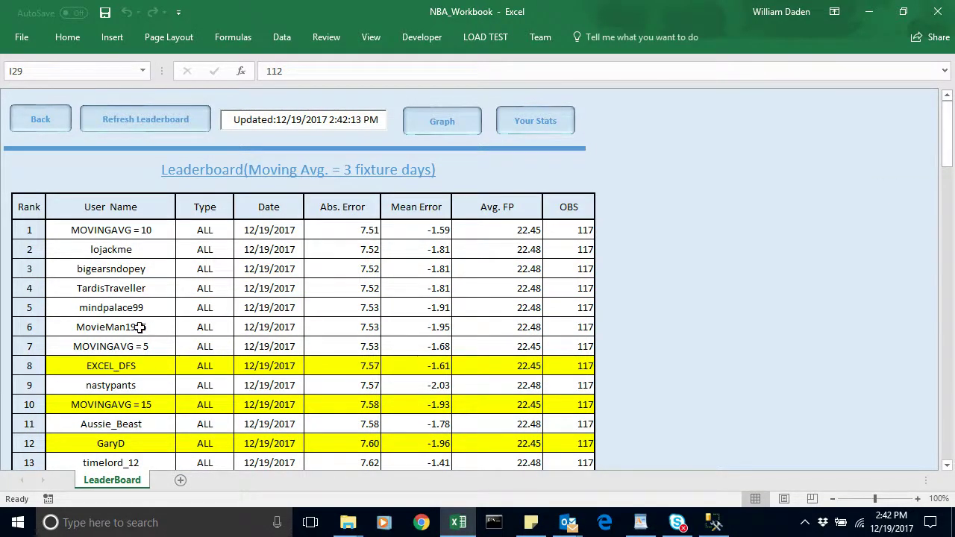
{"action": "left_click", "coordinate": [120, 367]}
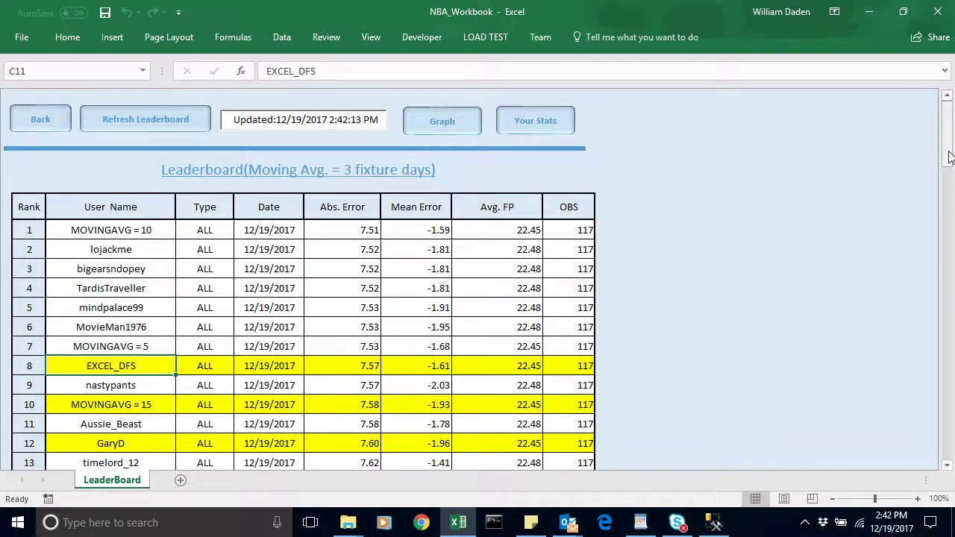
{"action": "left_click_drag", "start_coordinate": [949, 156], "coordinate": [946, 164]}
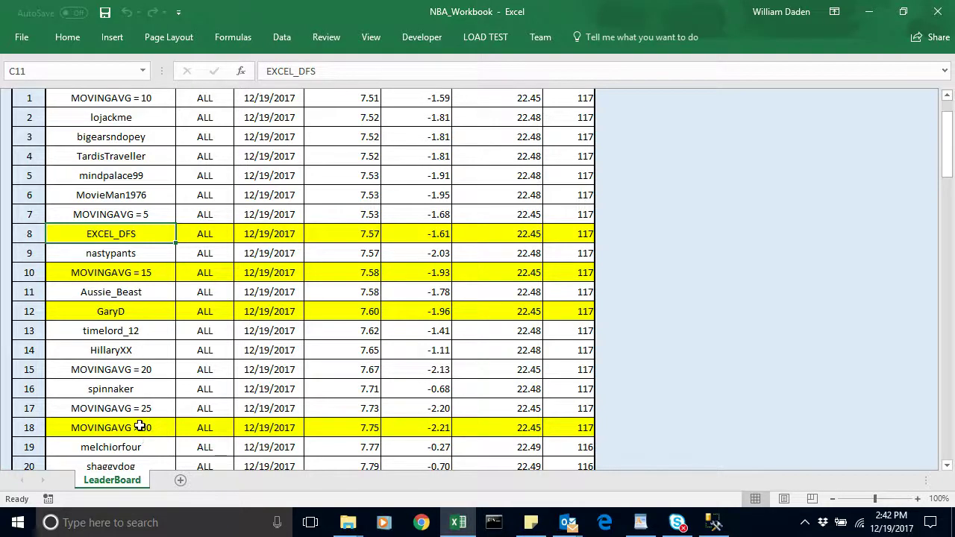
{"action": "left_click", "coordinate": [361, 430]}
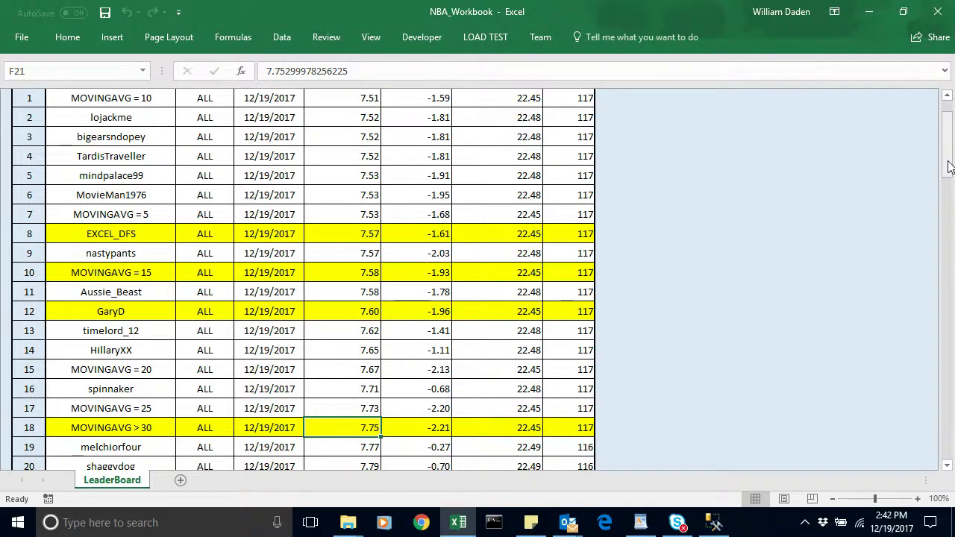
{"action": "mouse_move", "coordinate": [949, 167]}
{"action": "left_mouse_down"}
{"action": "mouse_move", "coordinate": [952, 194]}
{"action": "mouse_move", "coordinate": [951, 167]}
{"action": "left_mouse_up"}
{"action": "left_click", "coordinate": [365, 392]}
{"action": "left_click", "coordinate": [122, 233]}
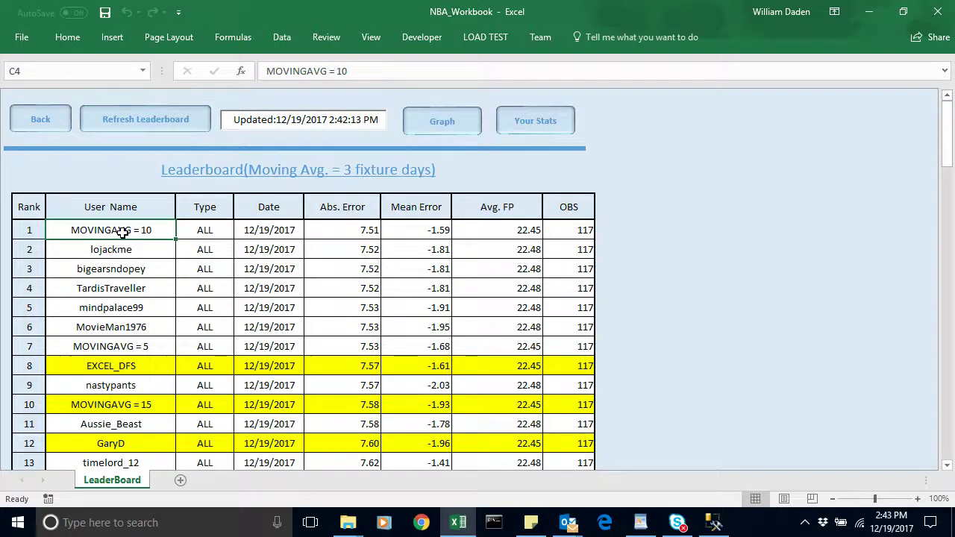
{"action": "left_click", "coordinate": [124, 346]}
{"action": "left_click", "coordinate": [119, 231]}
{"action": "left_click", "coordinate": [344, 230]}
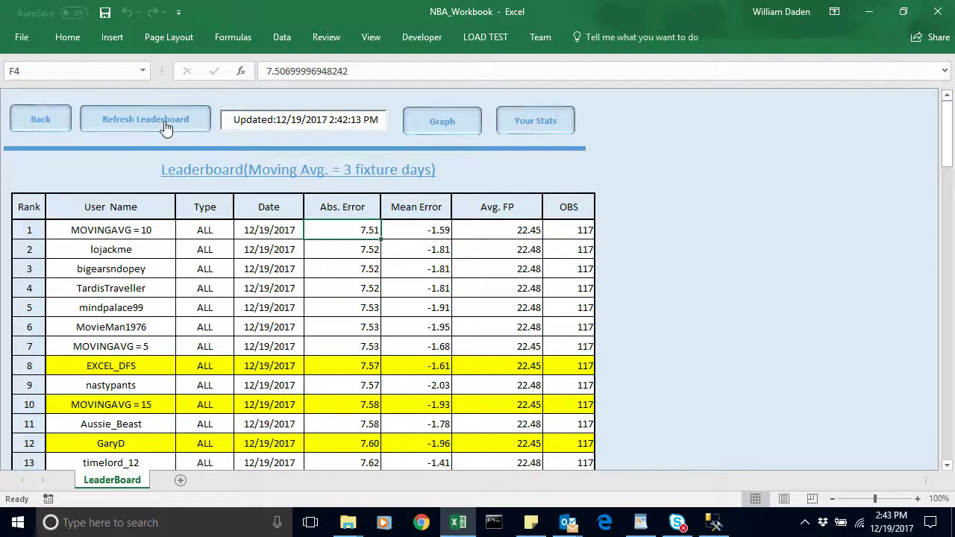
{"action": "left_click", "coordinate": [42, 120]}
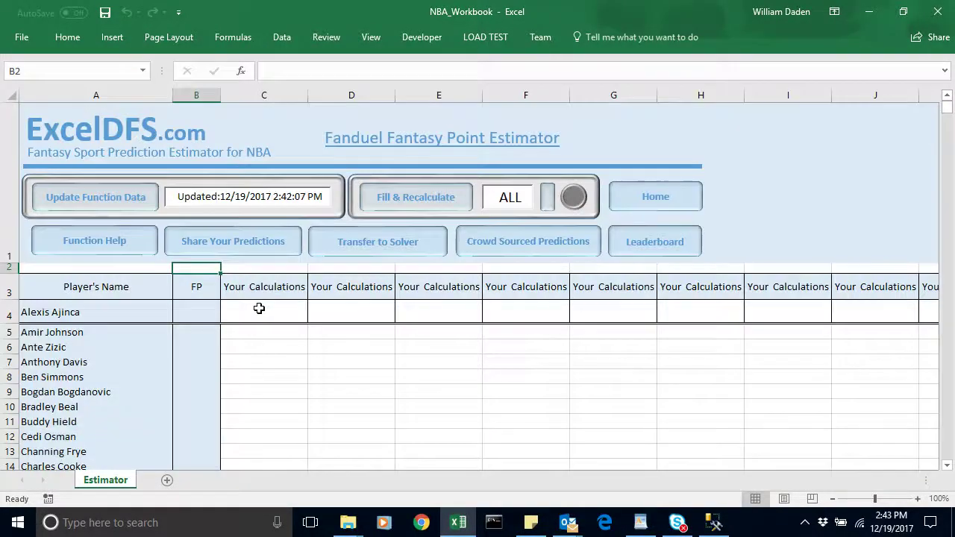
Enter =NBA_MAVGFP(A4,10) in C4 to calculate the first player's 10-game moving average of fantasy points
{"action": "left_click", "coordinate": [254, 312]}
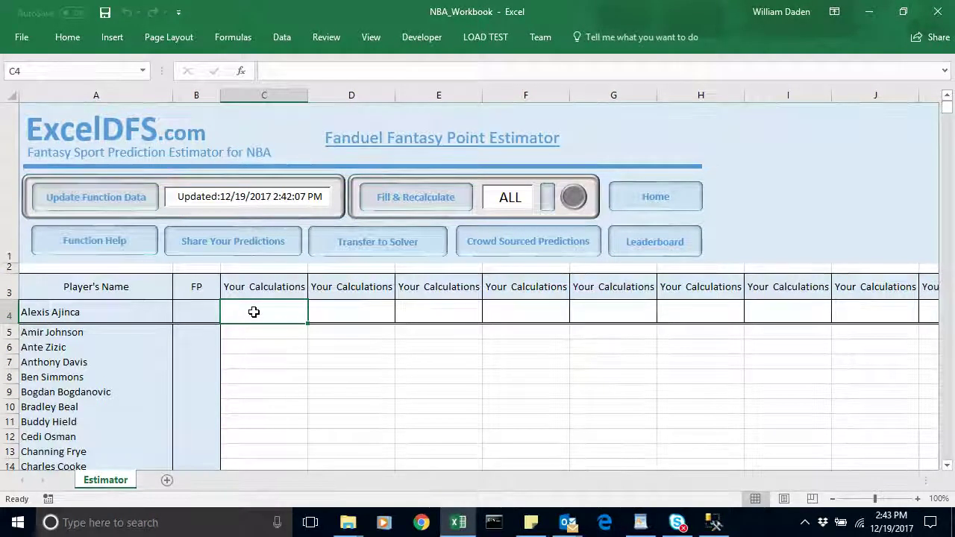
{"action": "type", "text": "=nba"}
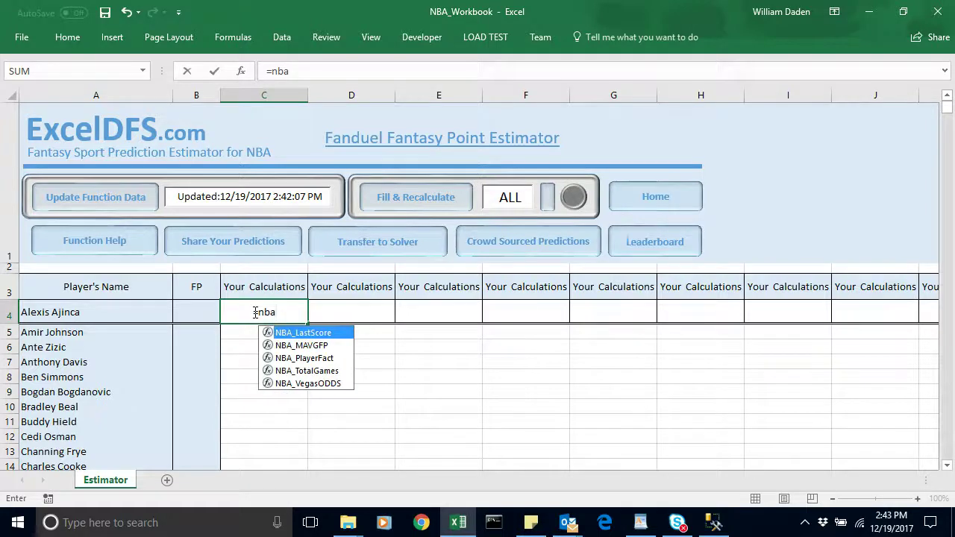
{"action": "double_click", "coordinate": [304, 345]}
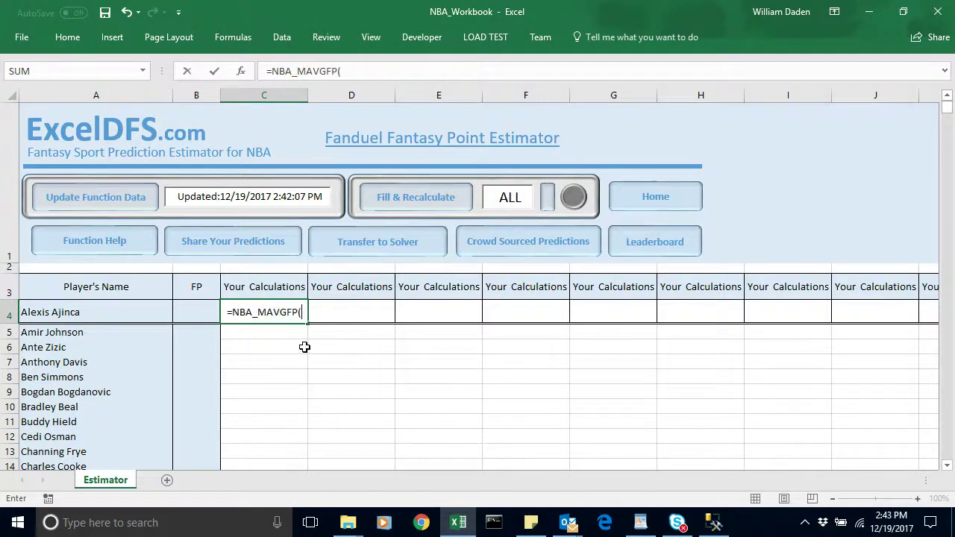
{"action": "left_click", "coordinate": [50, 312]}
{"action": "type", "text": ","}
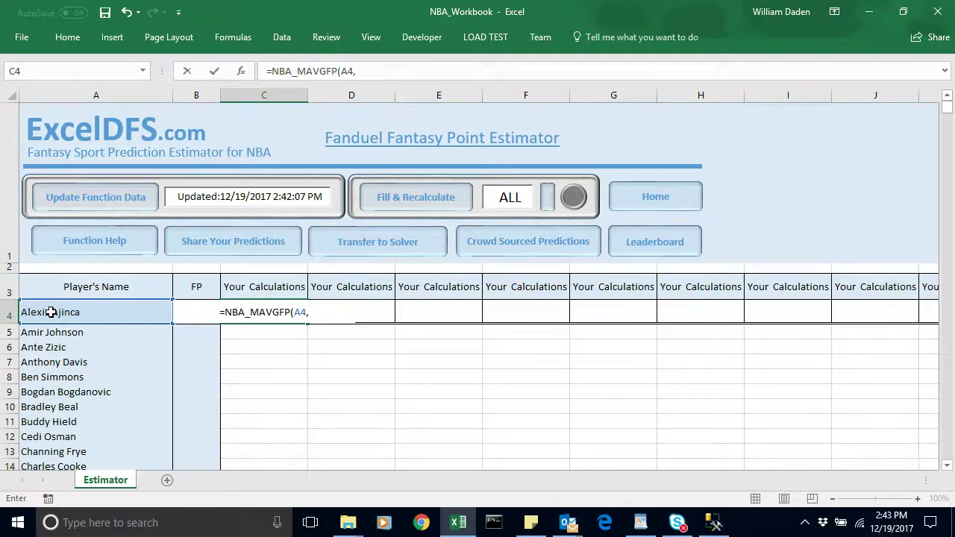
{"action": "type", "text": "10)"}
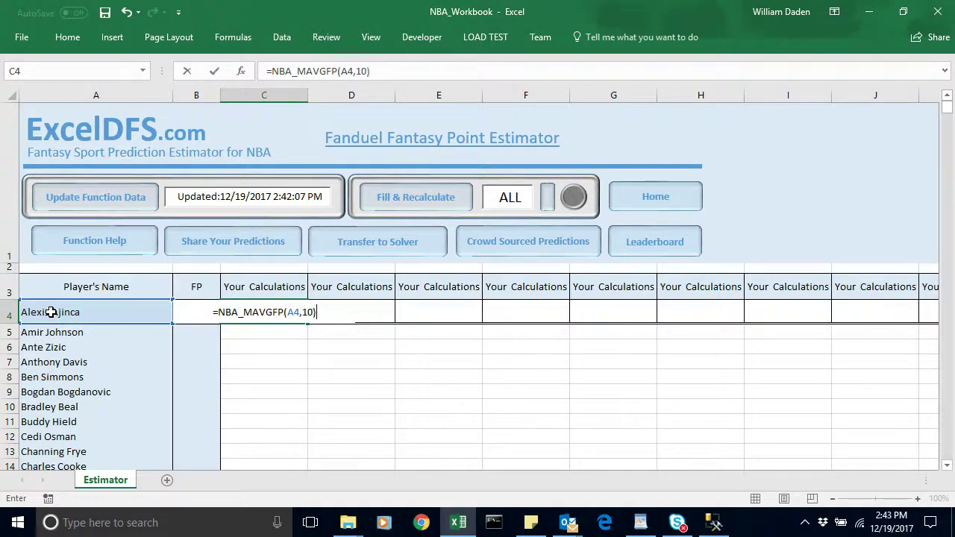
{"action": "key", "text": "Return"}
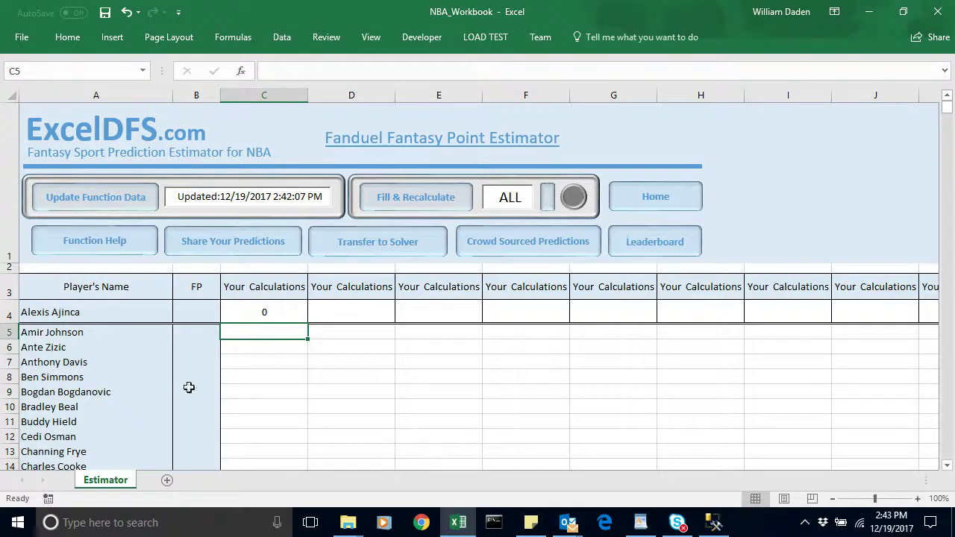
Set the first player's FP estimate in B4 to reference the calculation in C4
{"action": "left_click", "coordinate": [199, 317]}
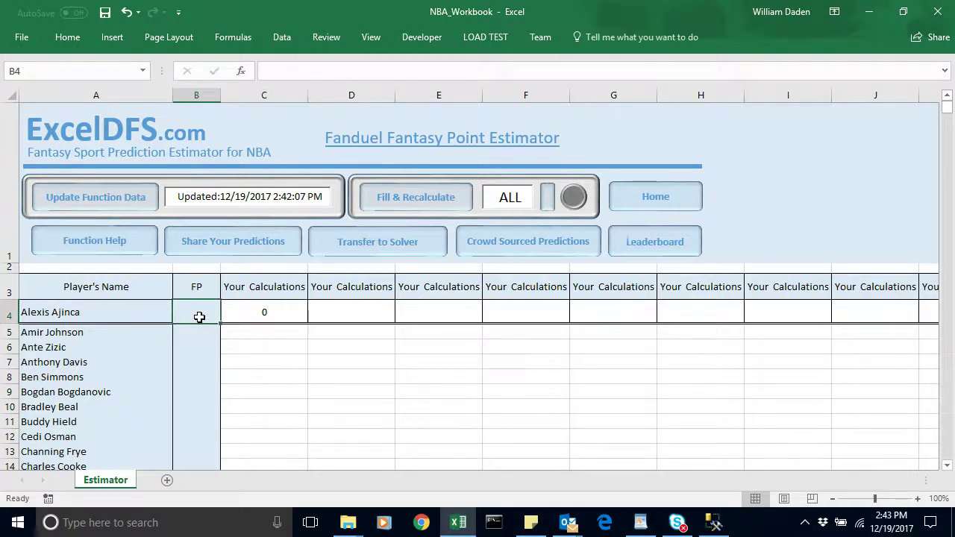
{"action": "type", "text": "="}
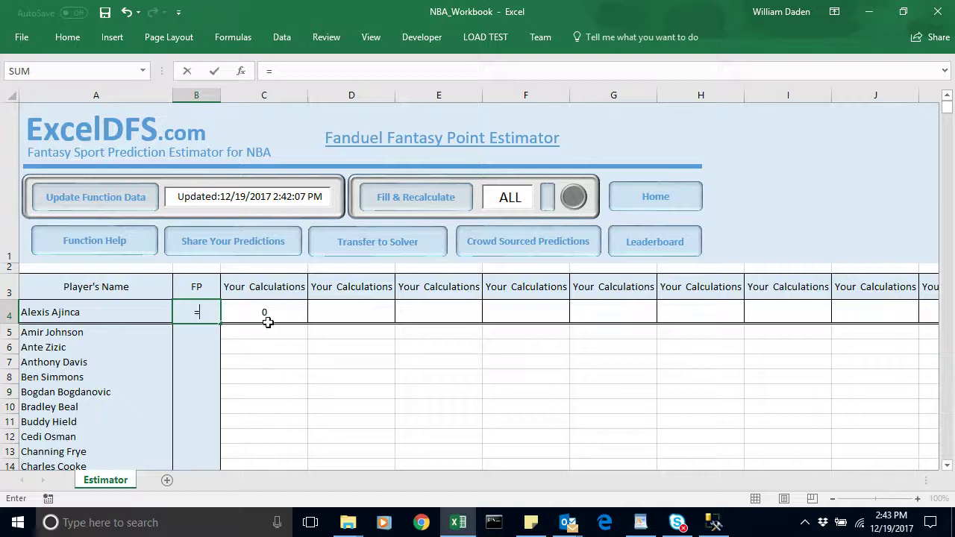
{"action": "left_click", "coordinate": [265, 315]}
{"action": "key", "text": "Return"}
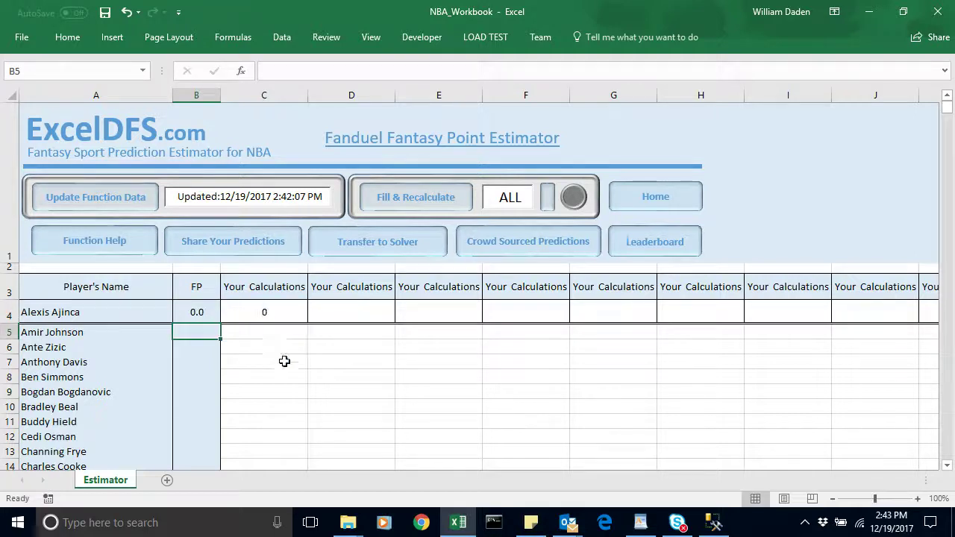
Fill and recalculate the estimator formulas for ALL players, accepting the long calculation
{"action": "left_click", "coordinate": [286, 361]}
{"action": "left_click", "coordinate": [274, 331]}
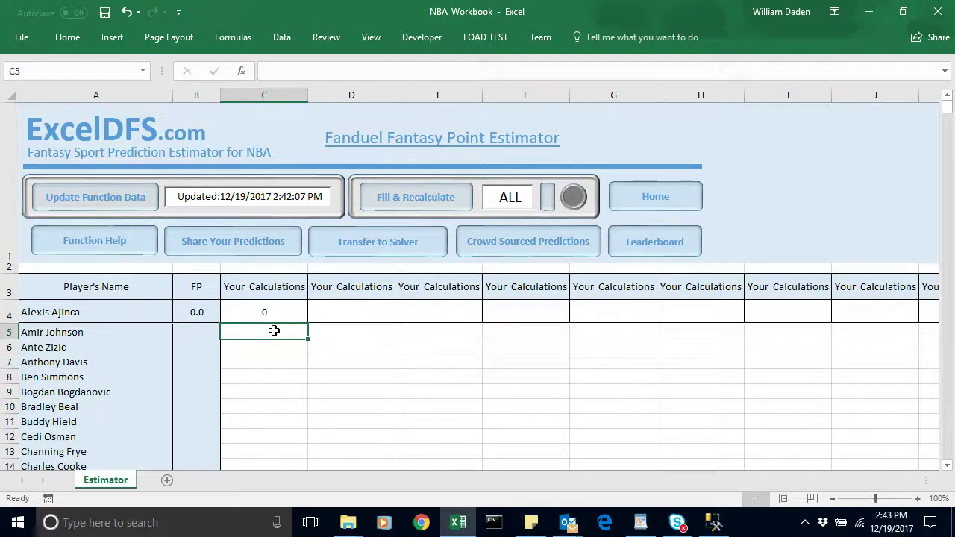
{"action": "left_click", "coordinate": [264, 311]}
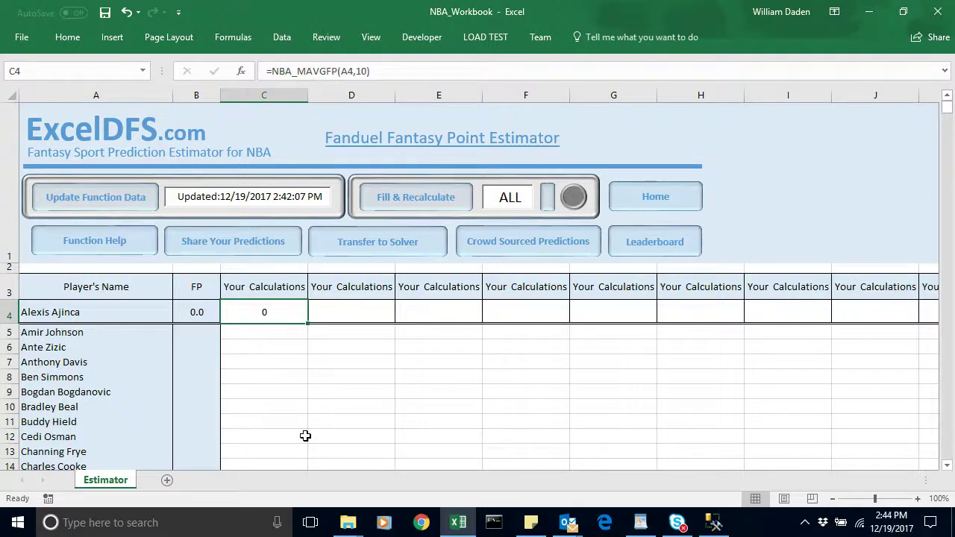
{"action": "left_click", "coordinate": [277, 335]}
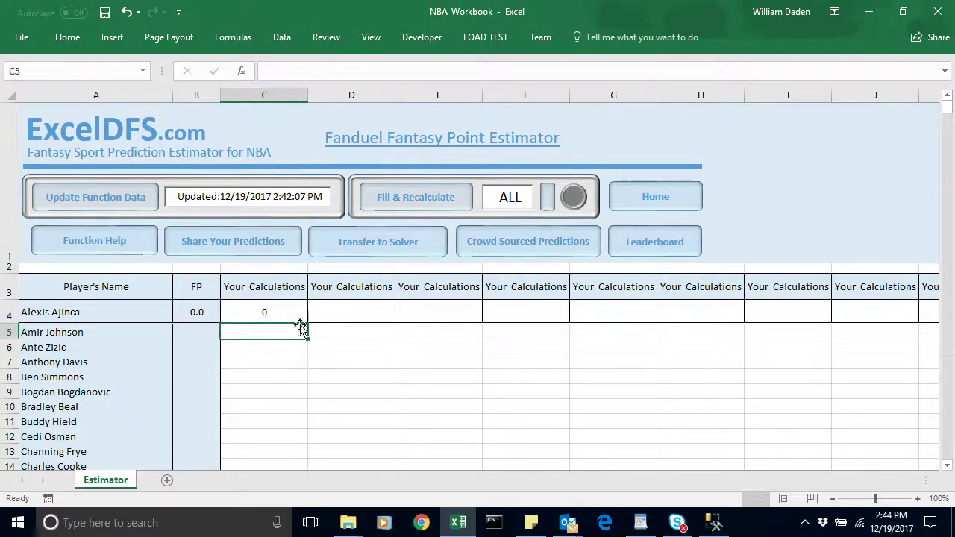
{"action": "left_click", "coordinate": [419, 197]}
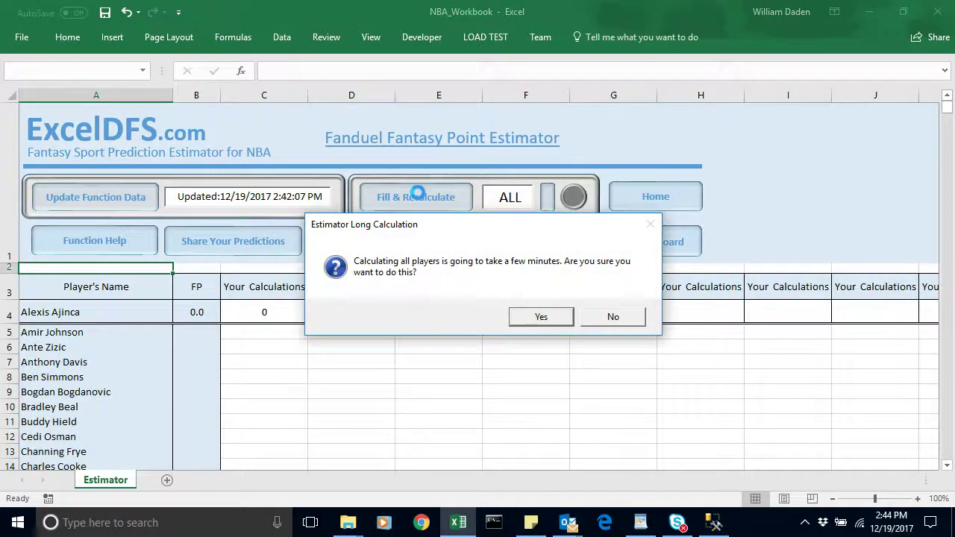
{"action": "left_click", "coordinate": [543, 314]}
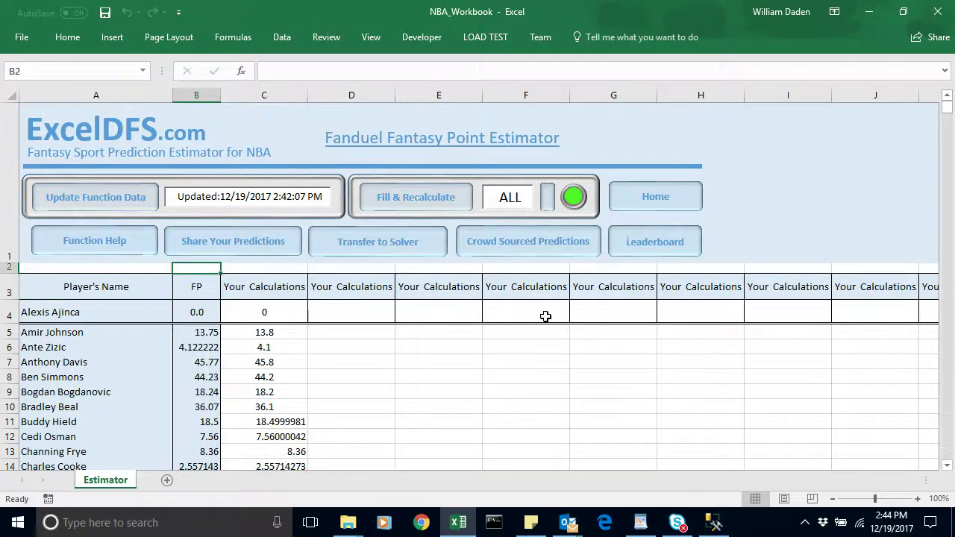
Transfer the calculated FP estimates to the solver and acknowledge the transfer
{"action": "left_click", "coordinate": [352, 351]}
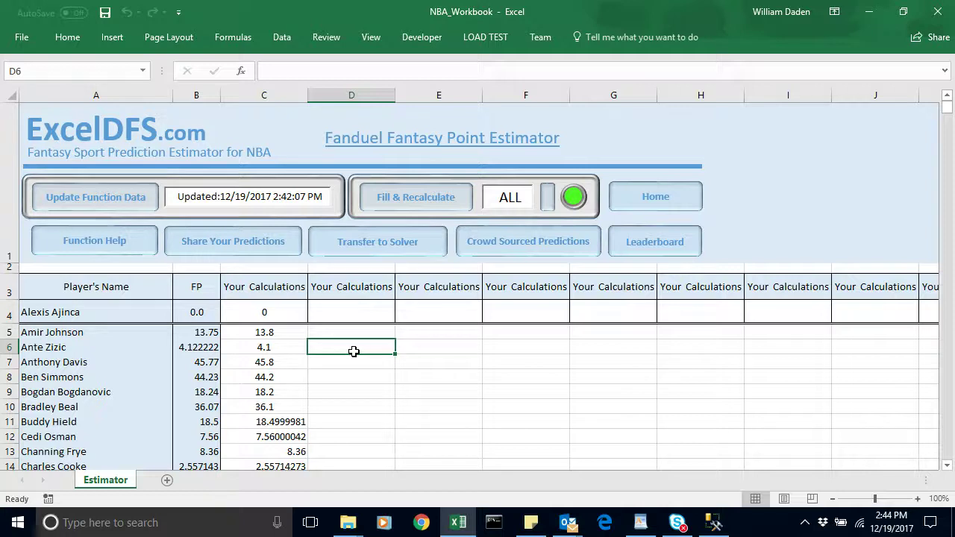
{"action": "left_click", "coordinate": [372, 241]}
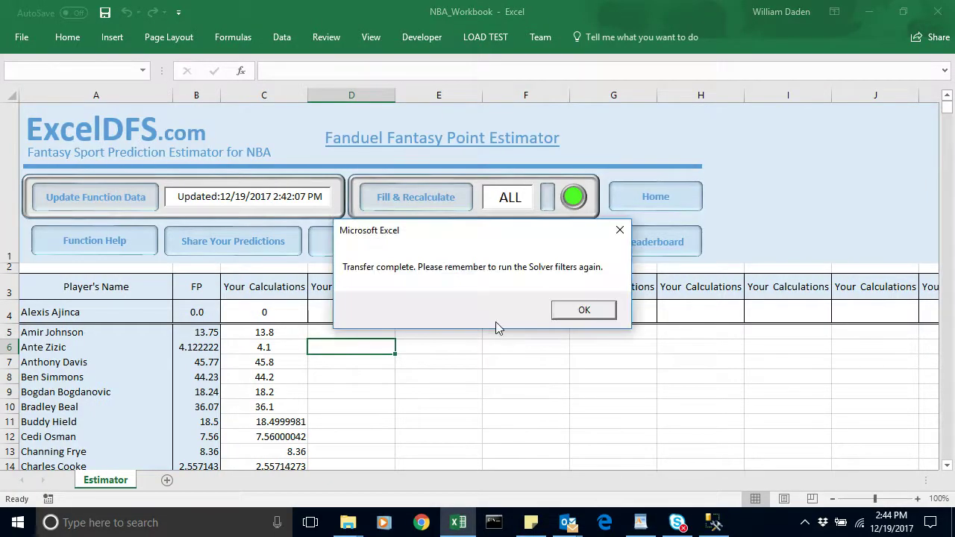
{"action": "left_click", "coordinate": [579, 312]}
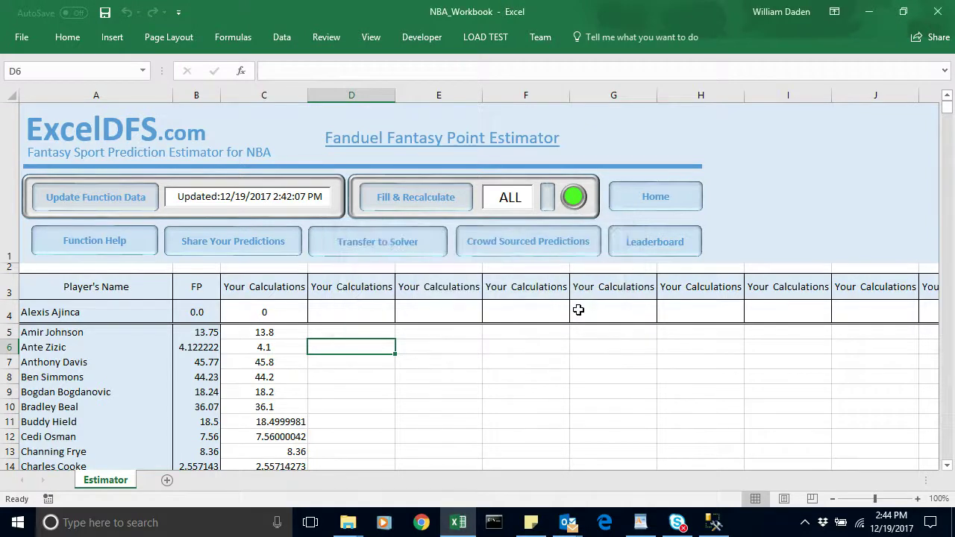
Recalculate all Step 1 solver filters for FanDuel and run the Step 2 solver to generate a lineup from the new estimates
{"action": "left_click", "coordinate": [654, 195]}
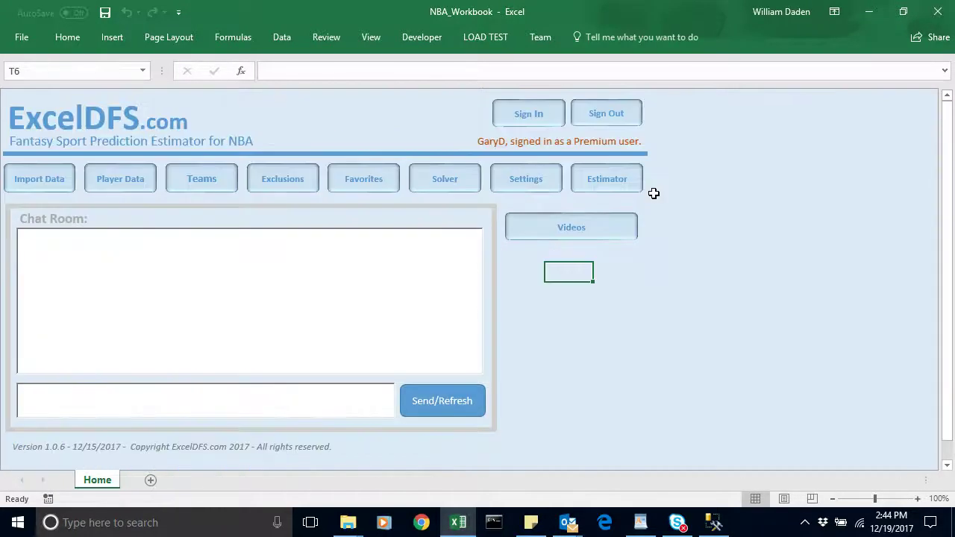
{"action": "left_click", "coordinate": [437, 178]}
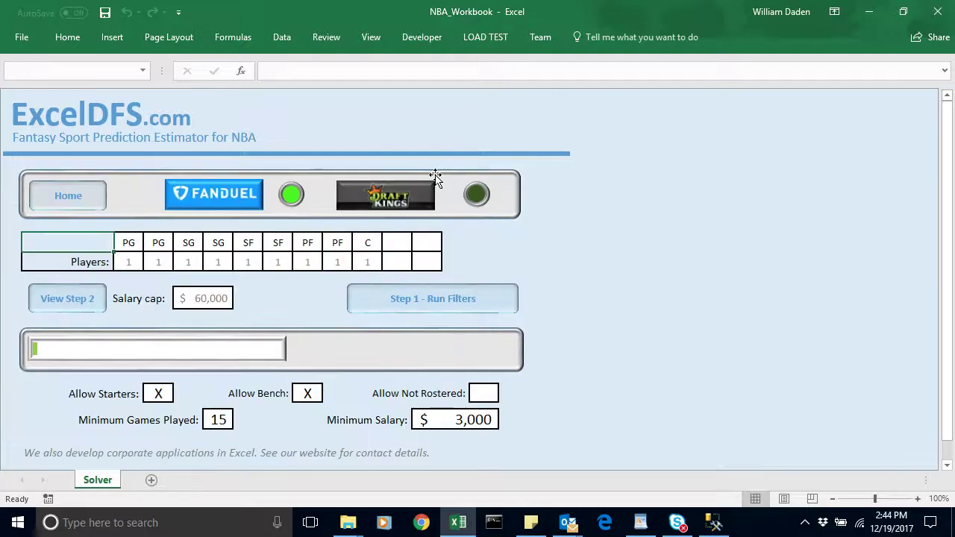
{"action": "left_click", "coordinate": [425, 303]}
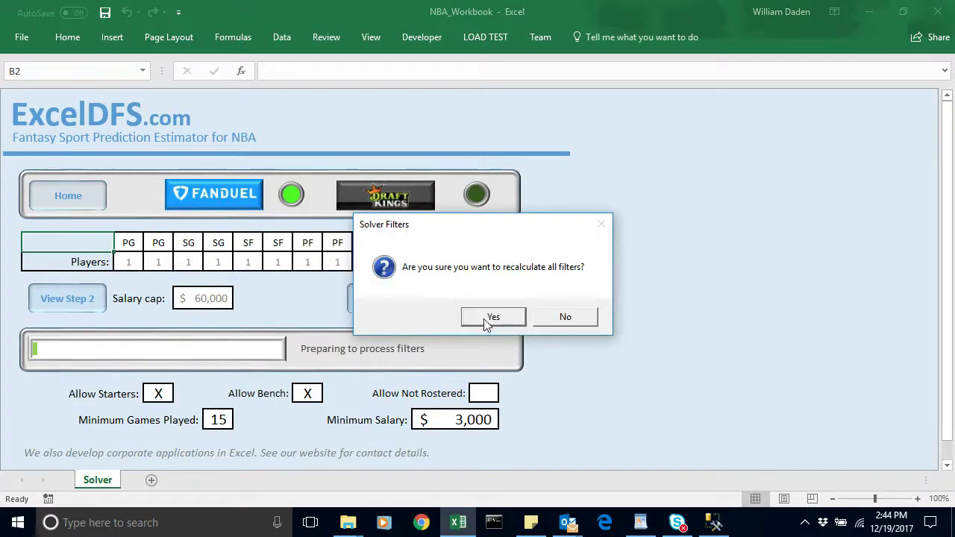
{"action": "left_click", "coordinate": [488, 317]}
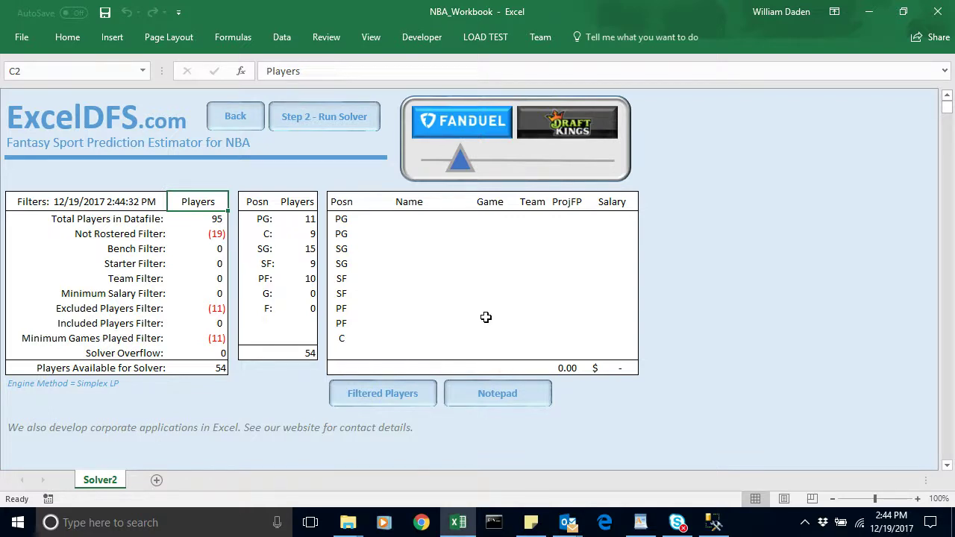
{"action": "left_click", "coordinate": [341, 122]}
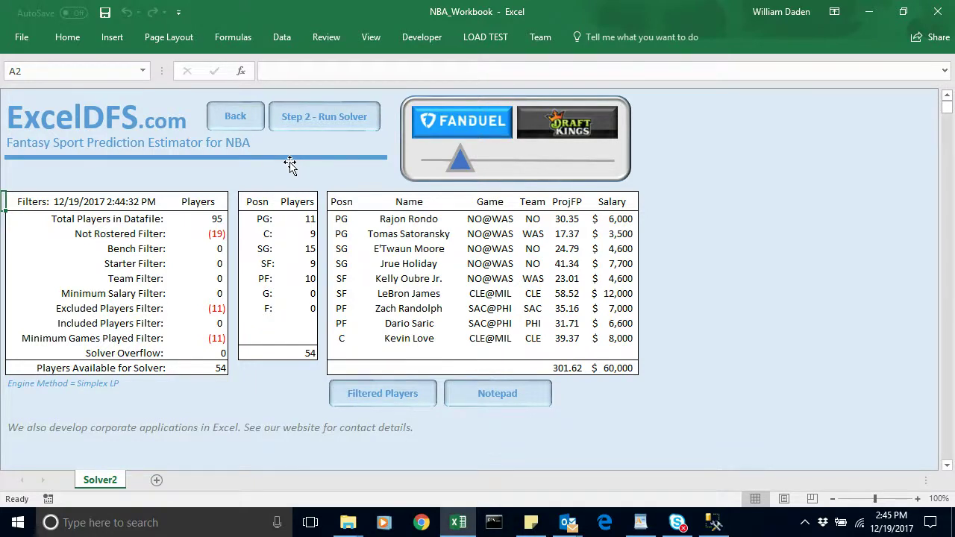
{"action": "left_click", "coordinate": [235, 118]}
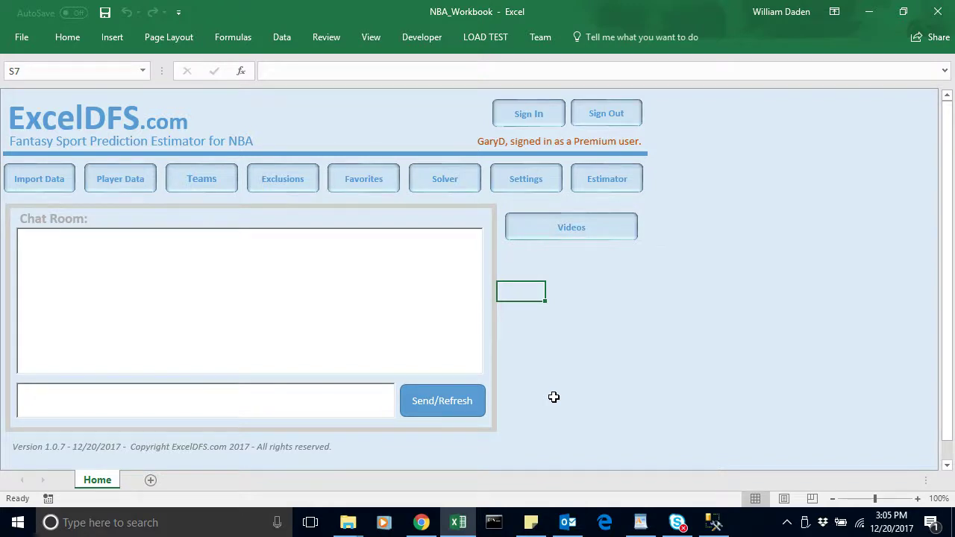
Switch to Chrome and examine the FanDuel 50/50 League contest's standing, winnings and the lineup's player scores
{"action": "left_click", "coordinate": [566, 283]}
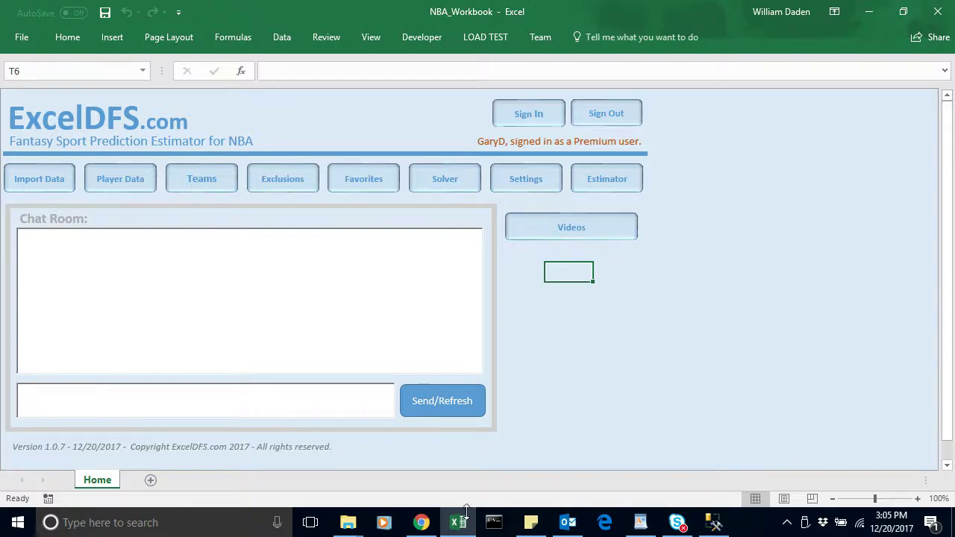
{"action": "left_click", "coordinate": [422, 522]}
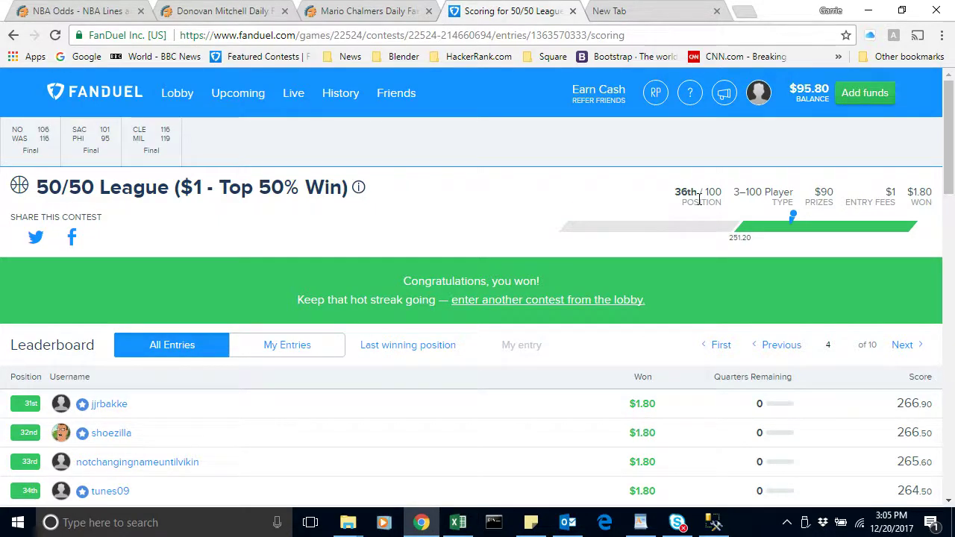
{"action": "left_click_drag", "start_coordinate": [949, 177], "coordinate": [950, 327]}
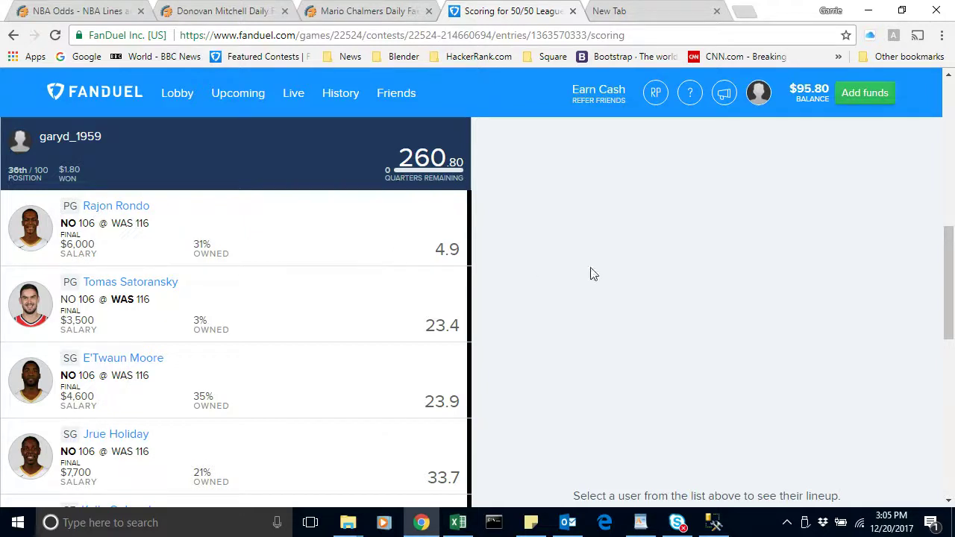
{"action": "mouse_move", "coordinate": [949, 276]}
{"action": "left_mouse_down"}
{"action": "mouse_move", "coordinate": [952, 389]}
{"action": "mouse_move", "coordinate": [952, 269]}
{"action": "left_mouse_up"}
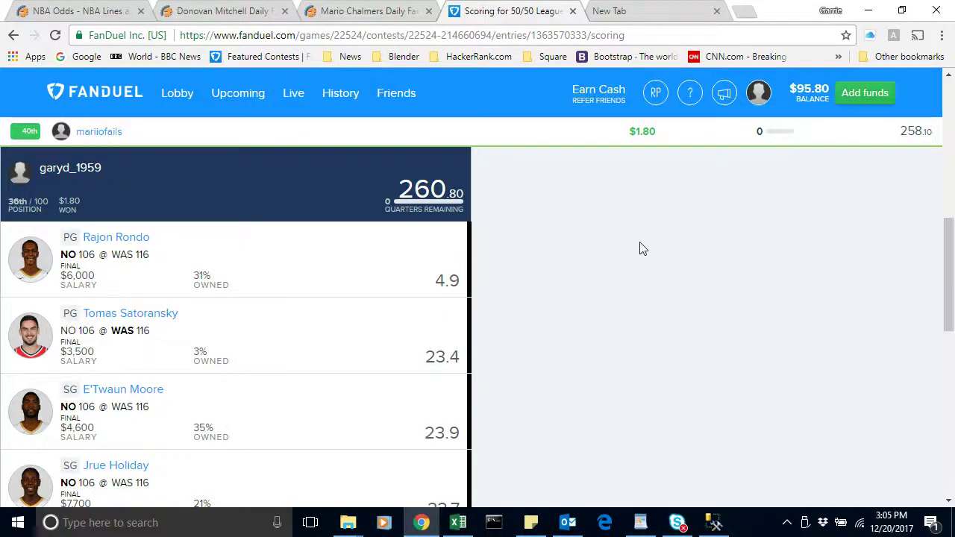
{"action": "left_click", "coordinate": [458, 522]}
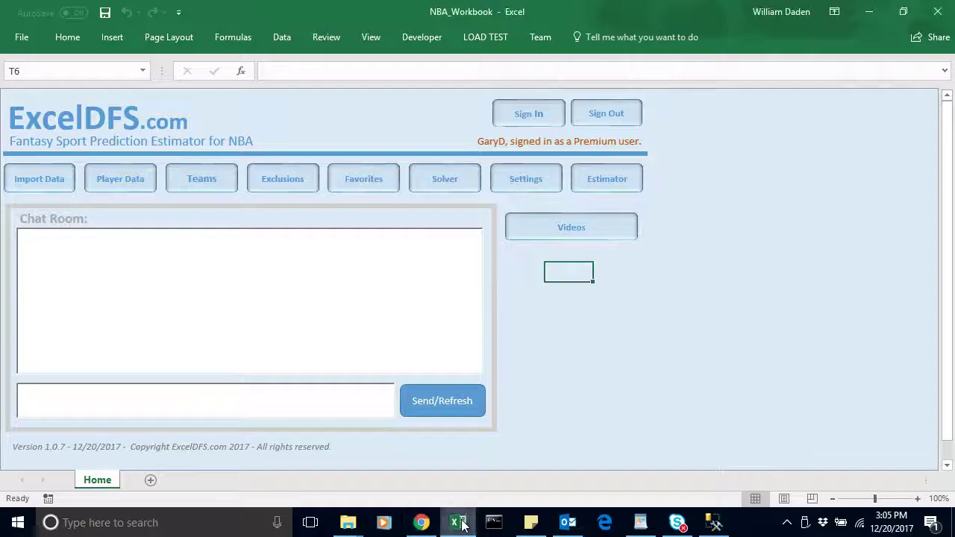
{"action": "left_click", "coordinate": [548, 362]}
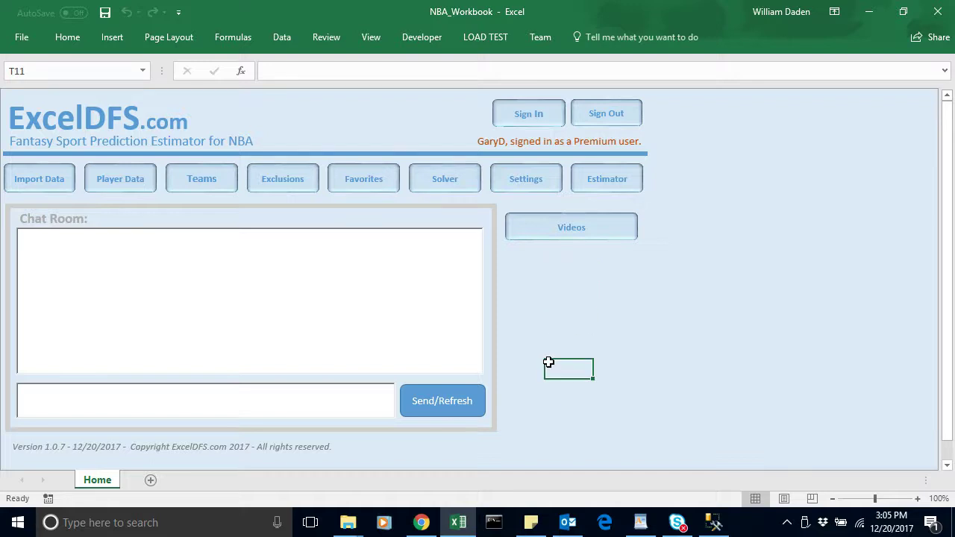
{"action": "left_click", "coordinate": [35, 178]}
{"action": "left_click", "coordinate": [71, 301]}
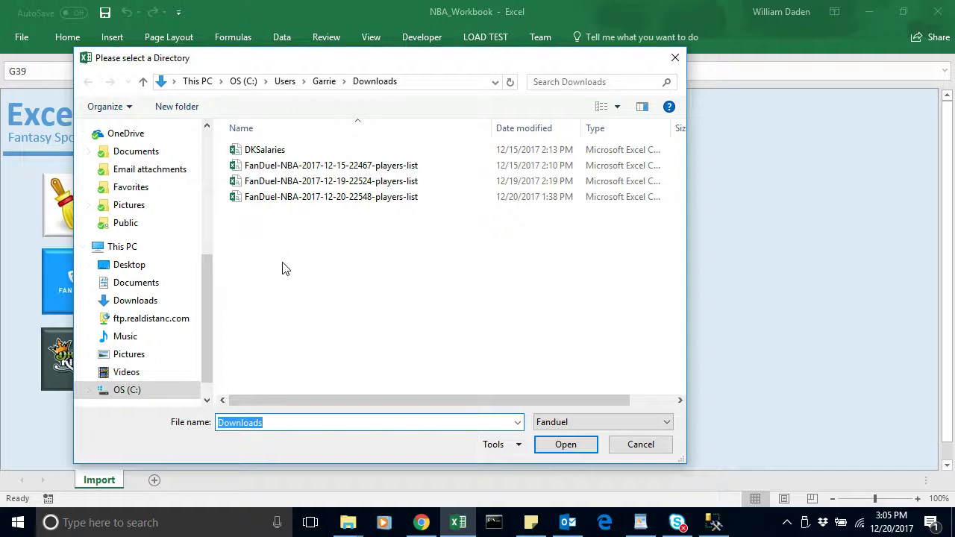
{"action": "left_click", "coordinate": [306, 197]}
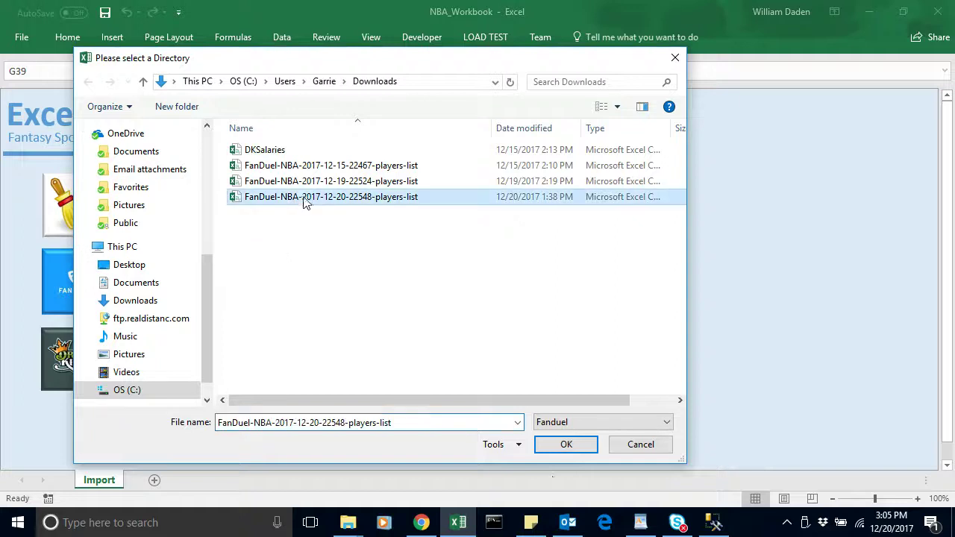
{"action": "left_click", "coordinate": [563, 446]}
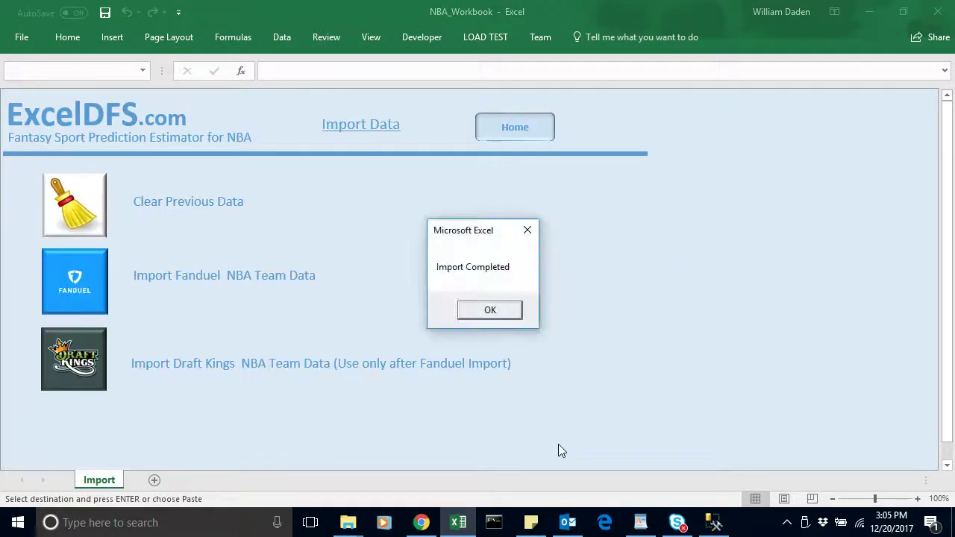
{"action": "left_click", "coordinate": [490, 310]}
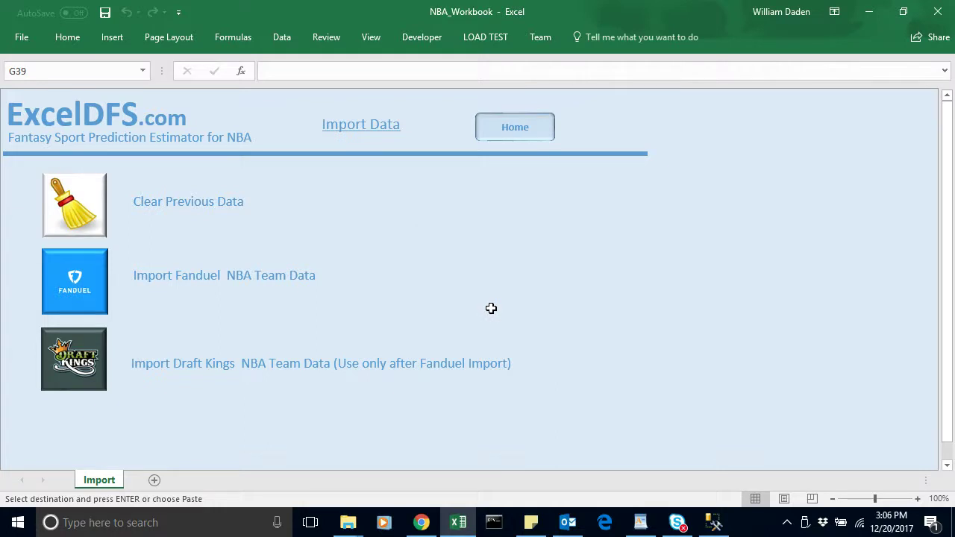
Open the Teams sheet from the home page and refresh its fixtures
{"action": "left_click", "coordinate": [520, 135]}
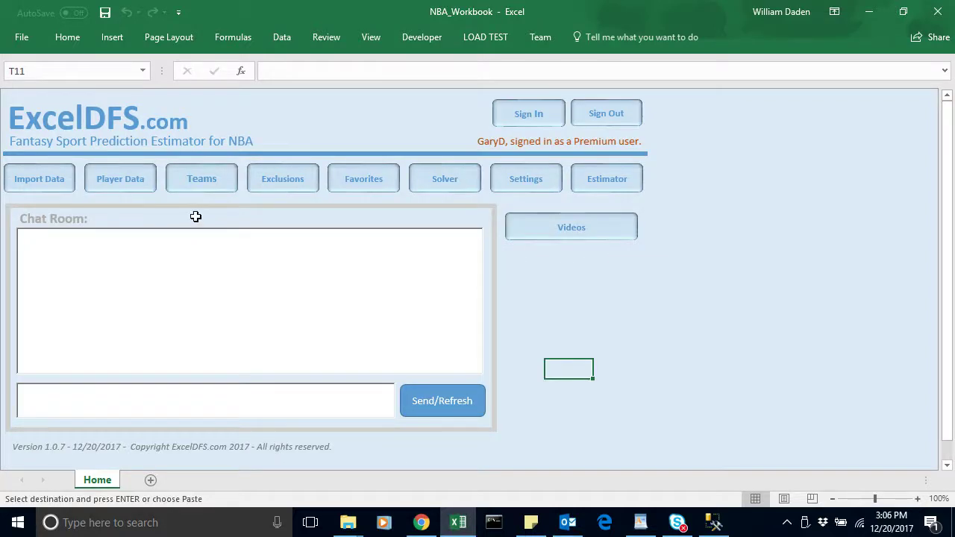
{"action": "left_click", "coordinate": [197, 180]}
{"action": "left_click", "coordinate": [365, 154]}
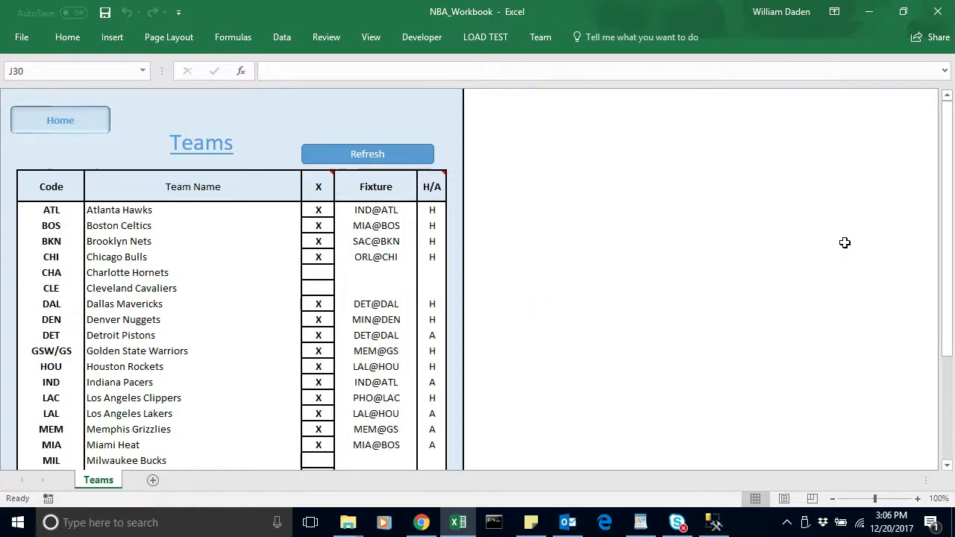
Open the Exclusions sheet from the home page, exclude the injured players, and return to the home page
{"action": "left_click_drag", "start_coordinate": [954, 207], "coordinate": [948, 179]}
{"action": "left_click", "coordinate": [68, 121]}
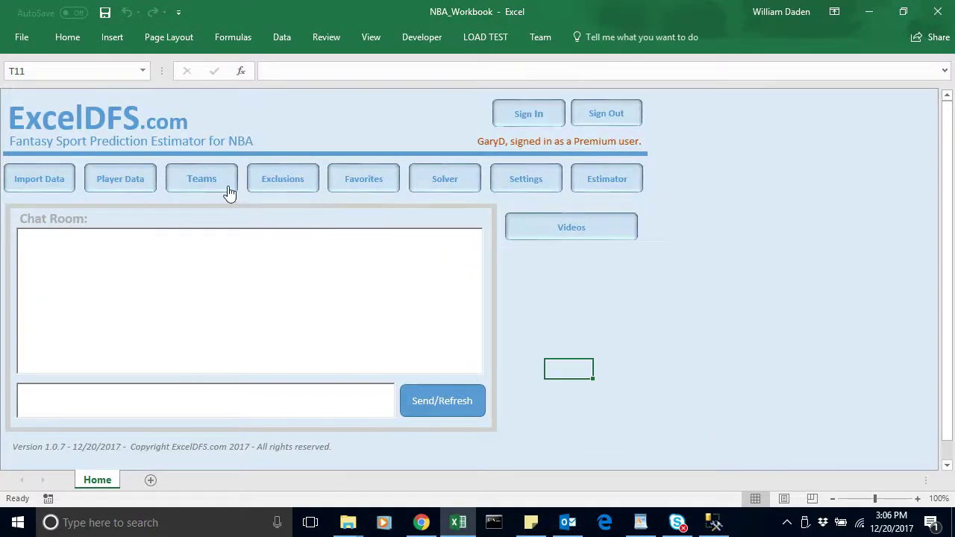
{"action": "left_click", "coordinate": [281, 189]}
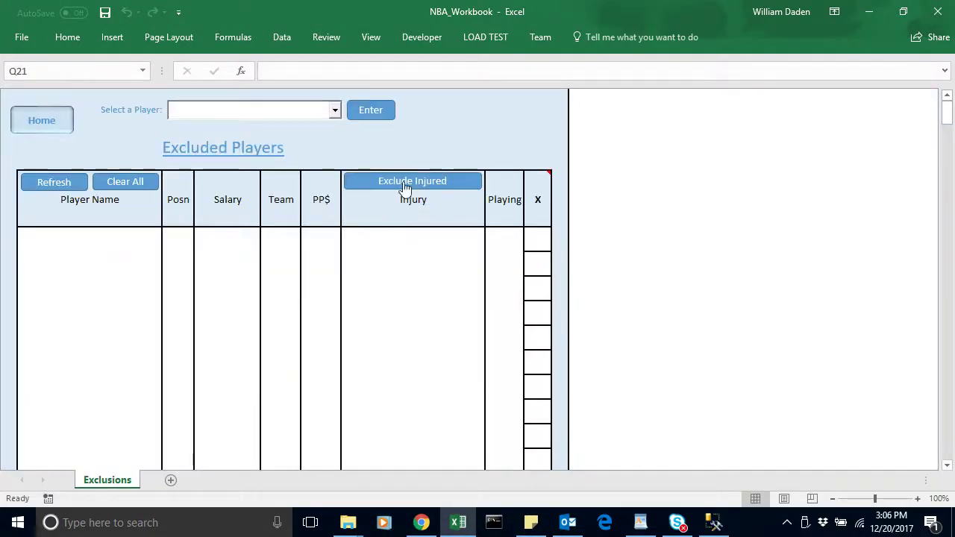
{"action": "left_click", "coordinate": [39, 121]}
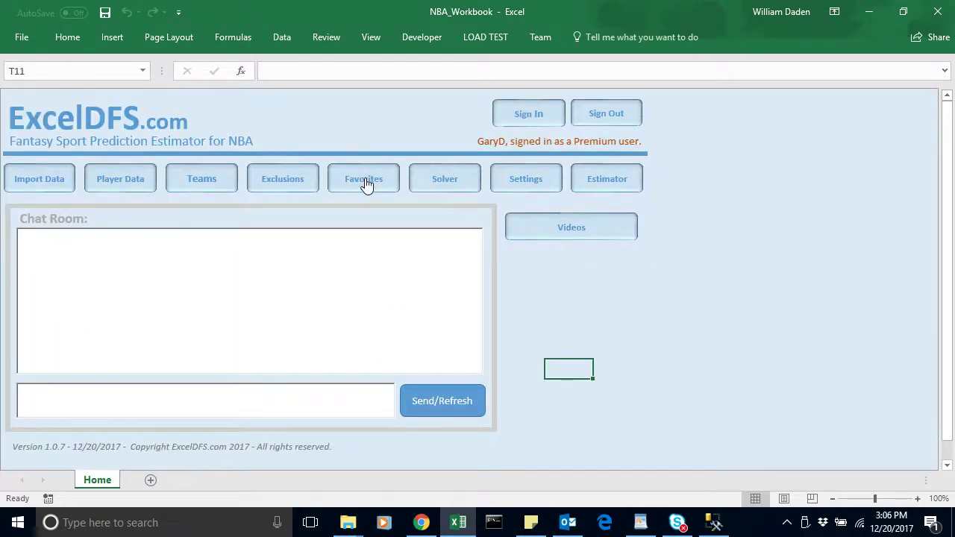
Open the leaderboard from the Estimator sheet and refresh its rankings
{"action": "left_click", "coordinate": [439, 187]}
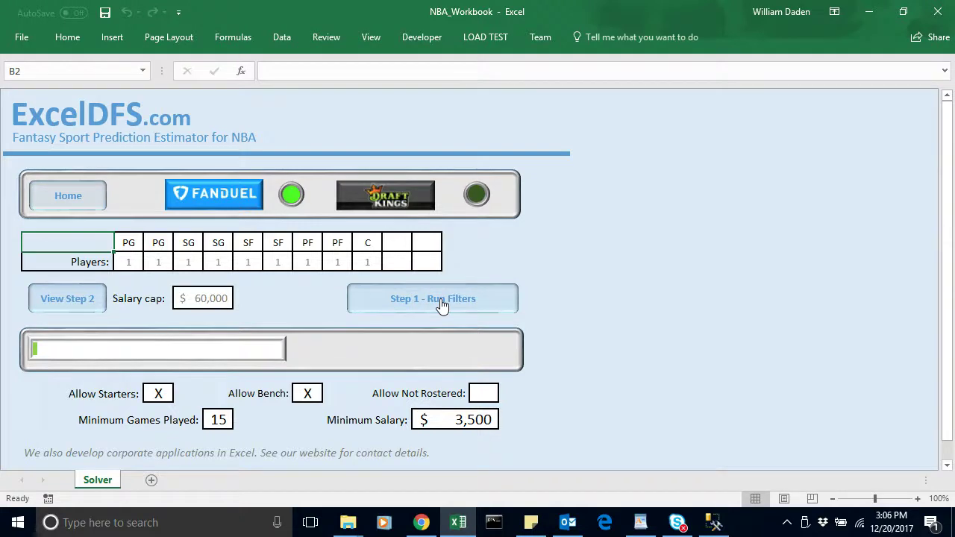
{"action": "left_click", "coordinate": [58, 201]}
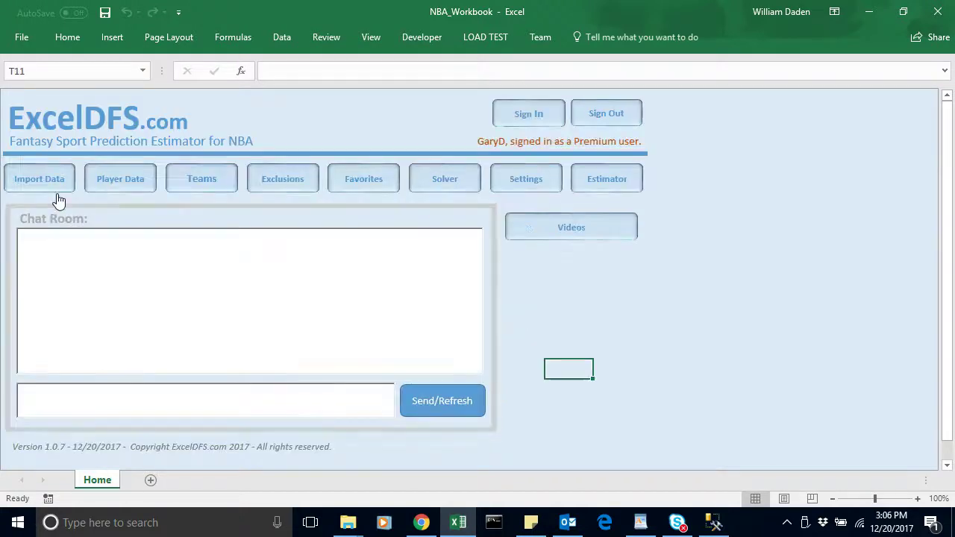
{"action": "left_click", "coordinate": [610, 187]}
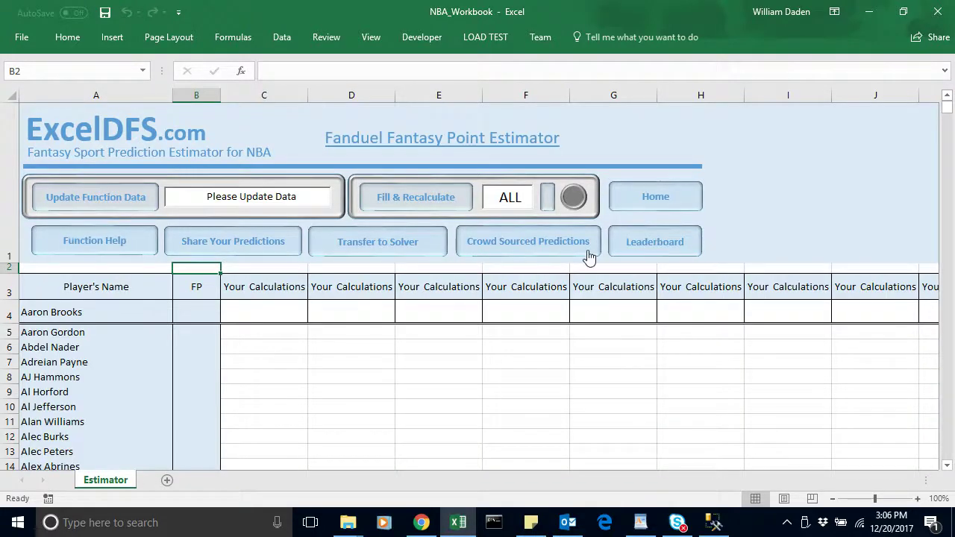
{"action": "left_click", "coordinate": [633, 246]}
{"action": "left_click", "coordinate": [119, 120]}
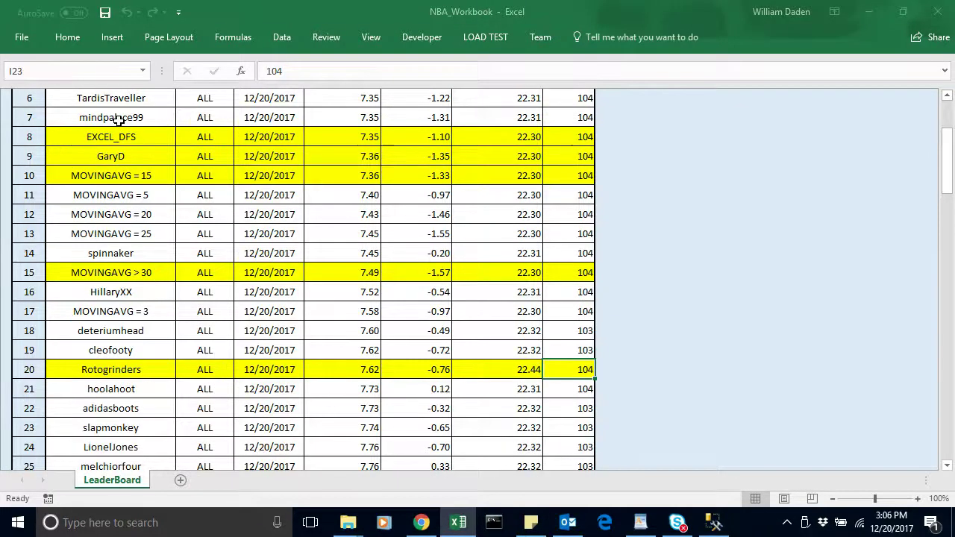
{"action": "left_click_drag", "start_coordinate": [947, 197], "coordinate": [947, 158]}
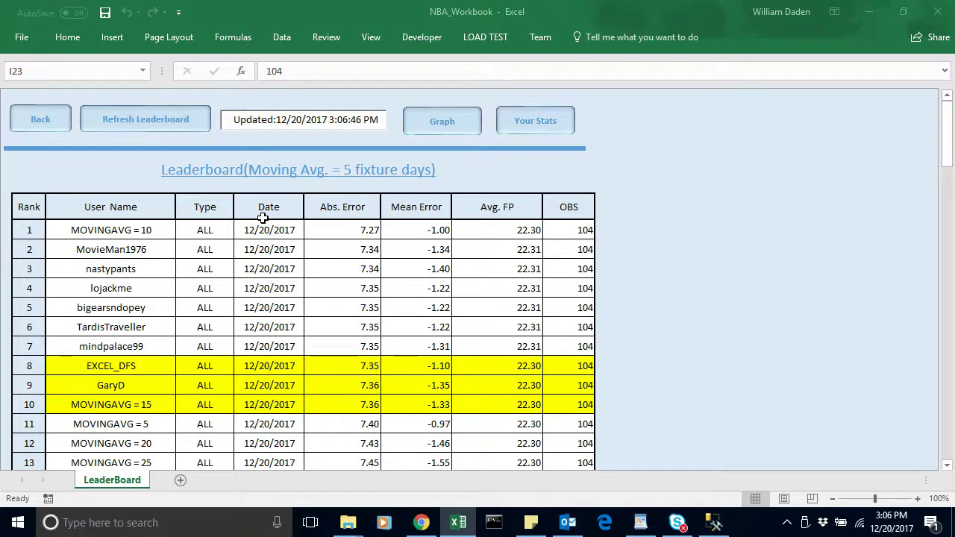
Examine the leaderboard, comparing the ranks and absolute errors of the moving-average benchmarks and the EXCEL_DFS entry
{"action": "left_click", "coordinate": [85, 233]}
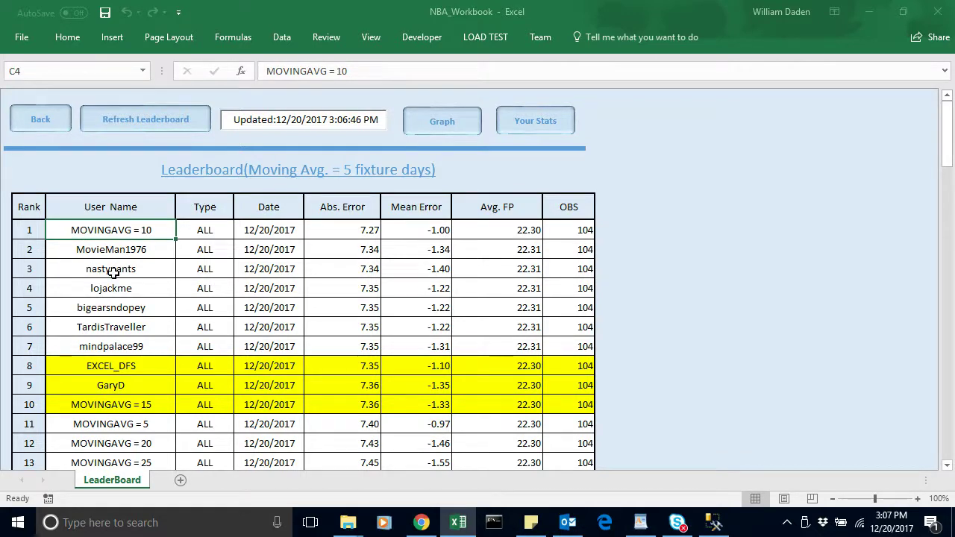
{"action": "left_click", "coordinate": [131, 424]}
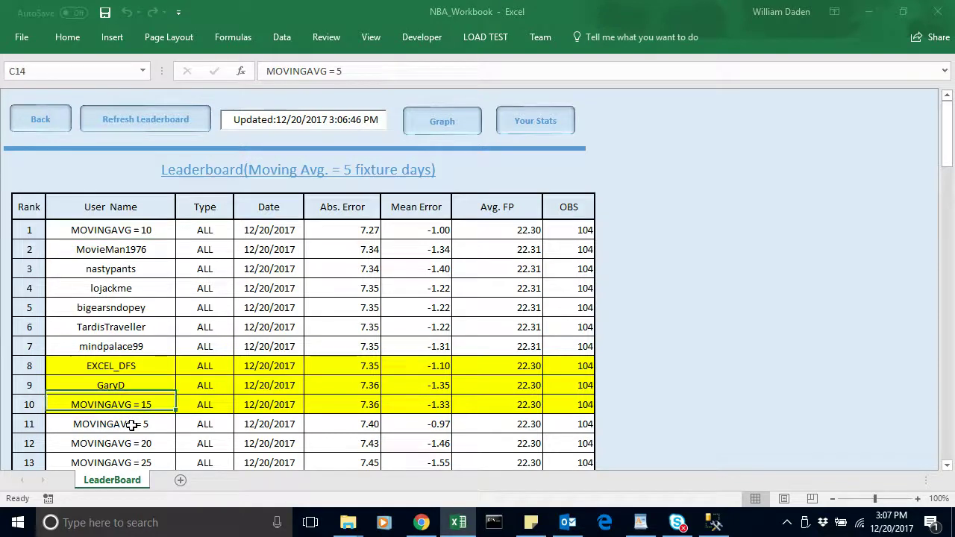
{"action": "left_click", "coordinate": [140, 444]}
{"action": "left_click", "coordinate": [137, 405]}
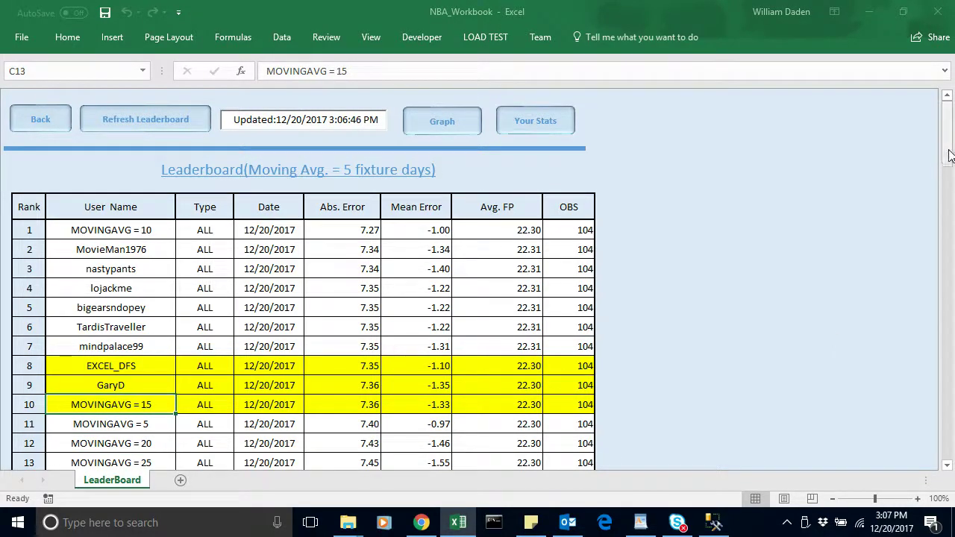
{"action": "left_click_drag", "start_coordinate": [948, 151], "coordinate": [948, 164]}
{"action": "left_click", "coordinate": [124, 308]}
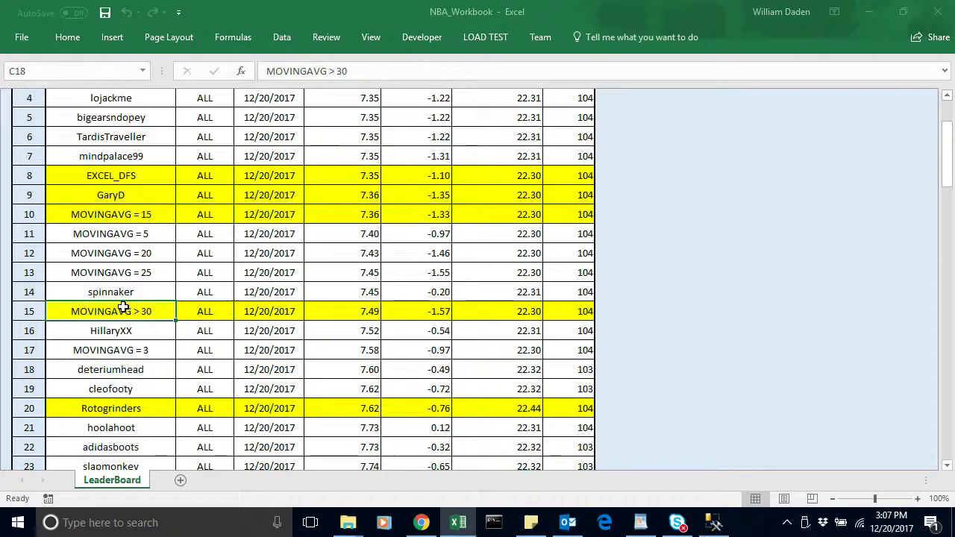
{"action": "left_click_drag", "start_coordinate": [951, 172], "coordinate": [949, 145]}
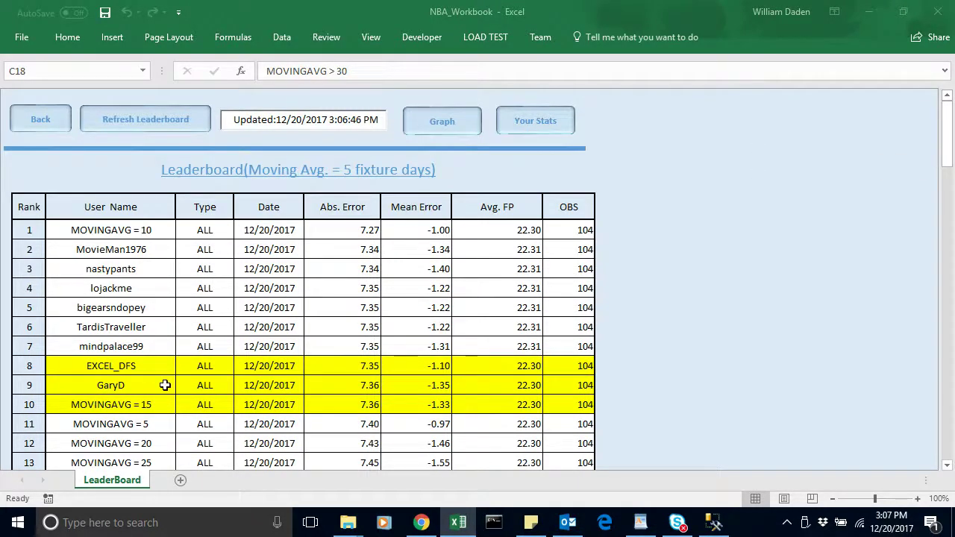
{"action": "left_click", "coordinate": [359, 232]}
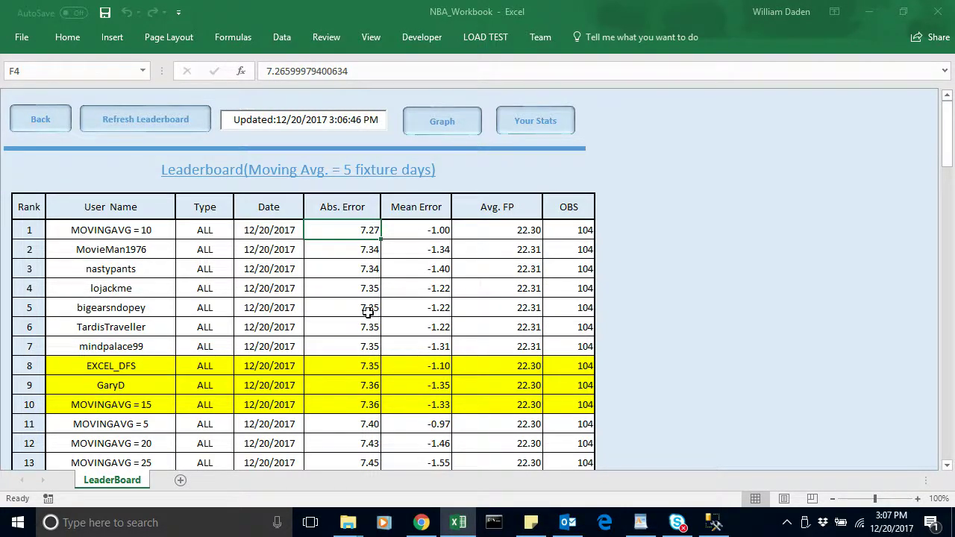
{"action": "left_click", "coordinate": [367, 365]}
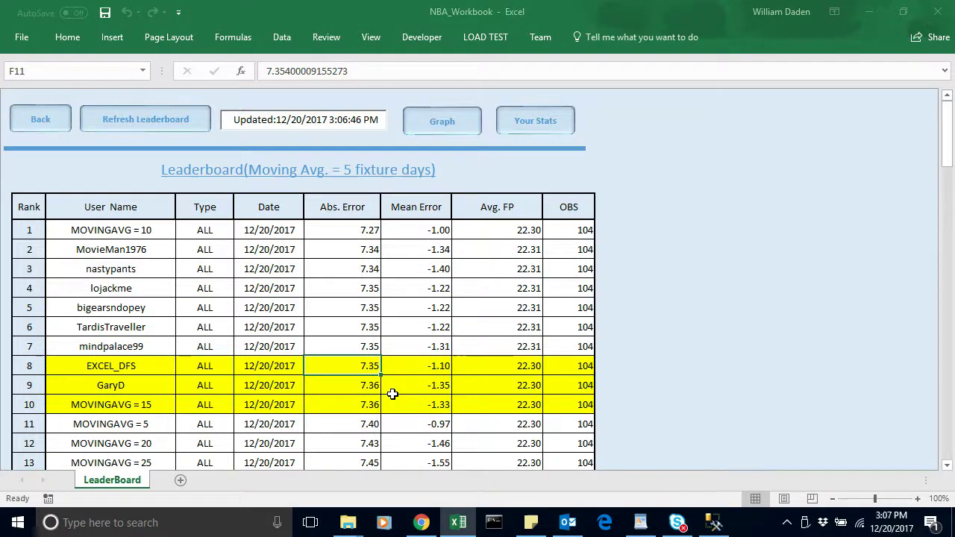
{"action": "mouse_move", "coordinate": [945, 168]}
{"action": "left_mouse_down"}
{"action": "mouse_move", "coordinate": [943, 228]}
{"action": "mouse_move", "coordinate": [945, 152]}
{"action": "left_mouse_up"}
{"action": "left_click", "coordinate": [109, 367]}
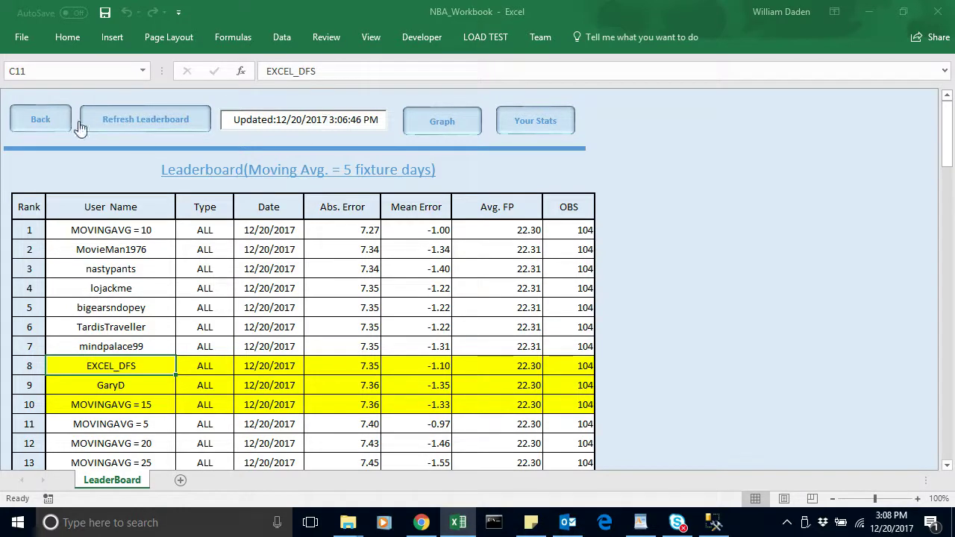
Return to the Estimator, download the crowd sourced predictions and transfer them to the solver
{"action": "left_click", "coordinate": [46, 118]}
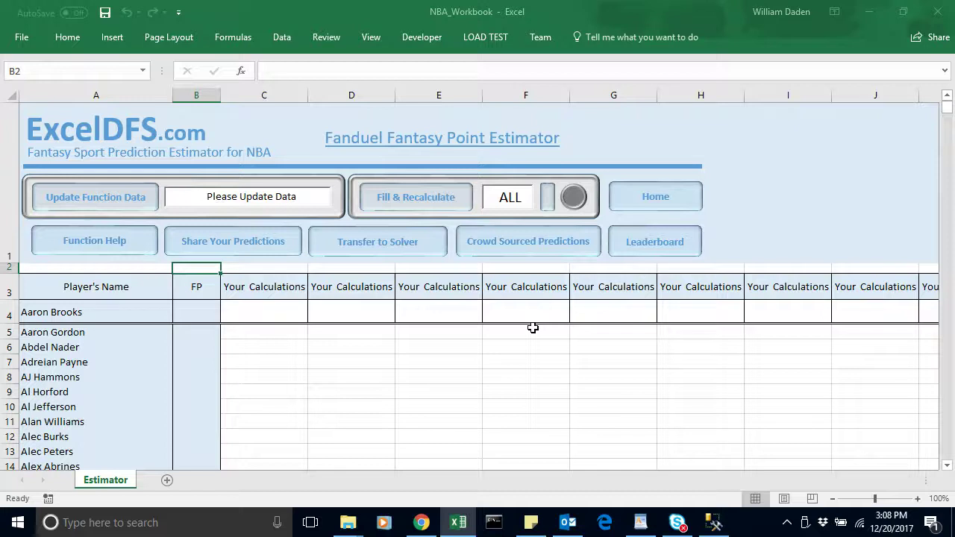
{"action": "left_click", "coordinate": [515, 242]}
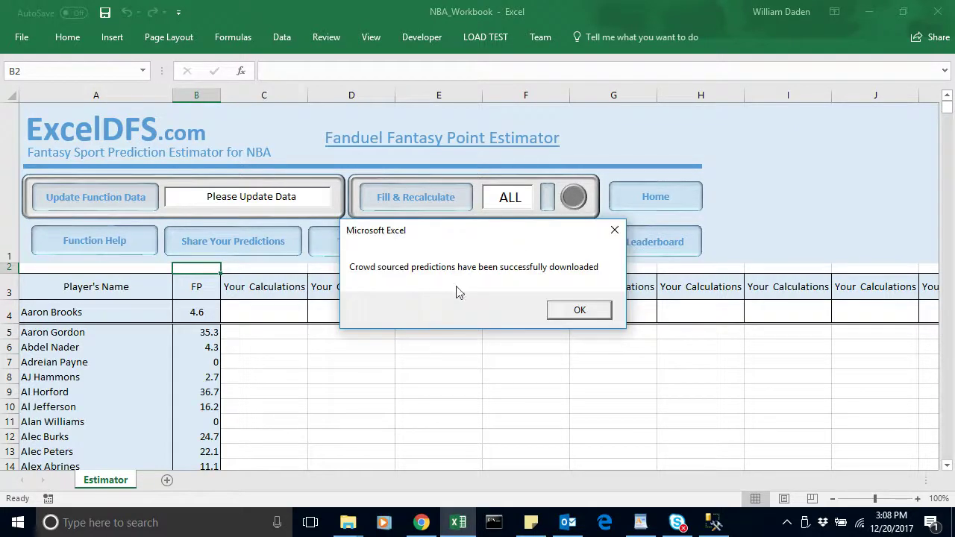
{"action": "left_click", "coordinate": [580, 311]}
{"action": "left_click", "coordinate": [278, 347]}
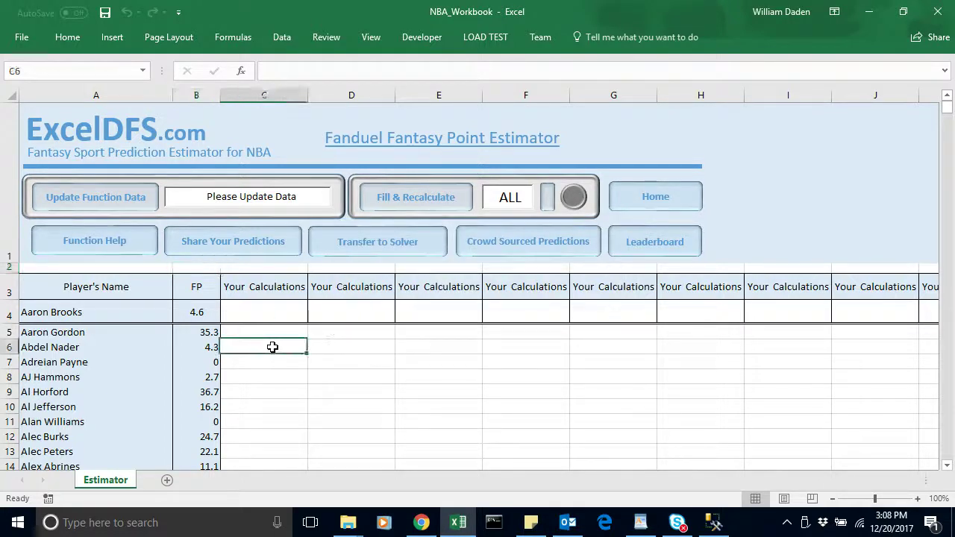
{"action": "left_click", "coordinate": [375, 241]}
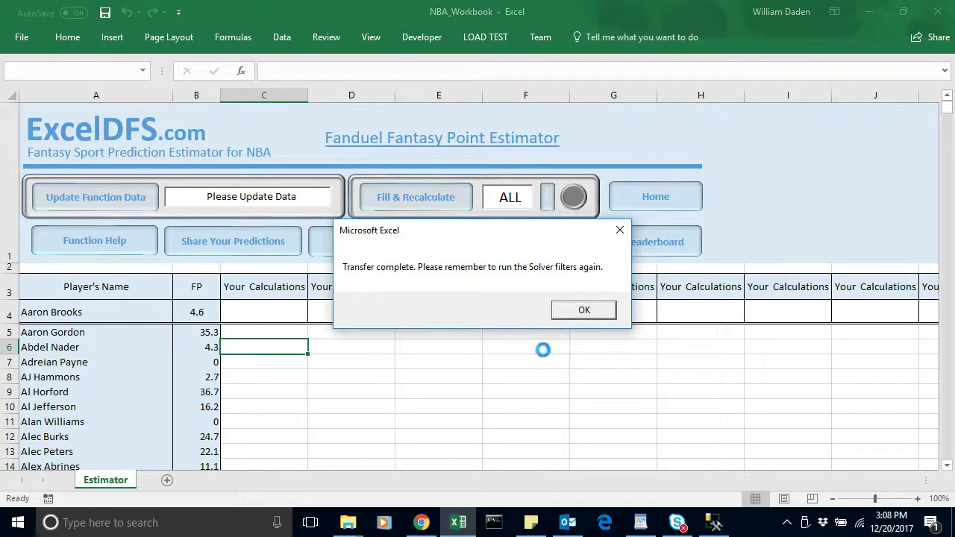
{"action": "left_click", "coordinate": [578, 312]}
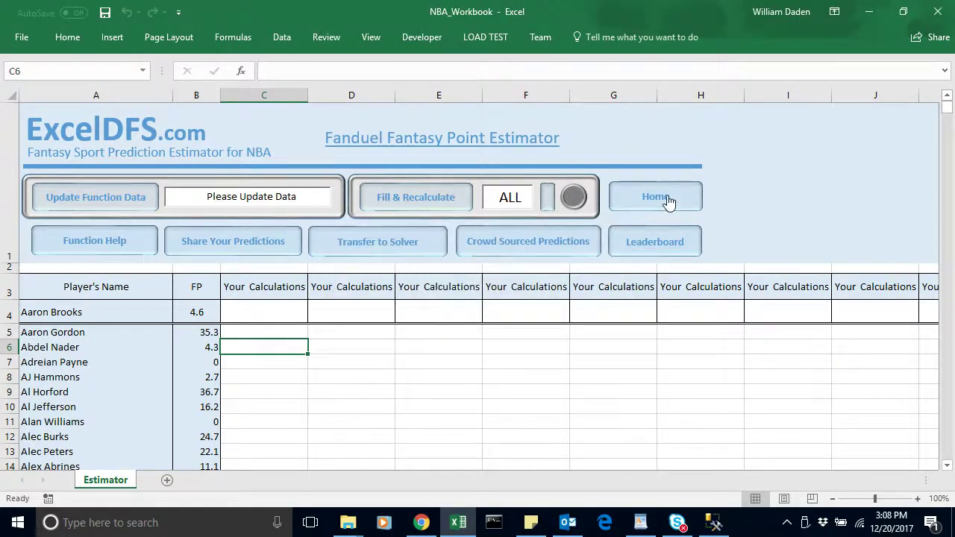
Run the Step 1 filters on the Solver sheet for FanDuel and check the Not Rostered filter count
{"action": "left_click", "coordinate": [665, 197]}
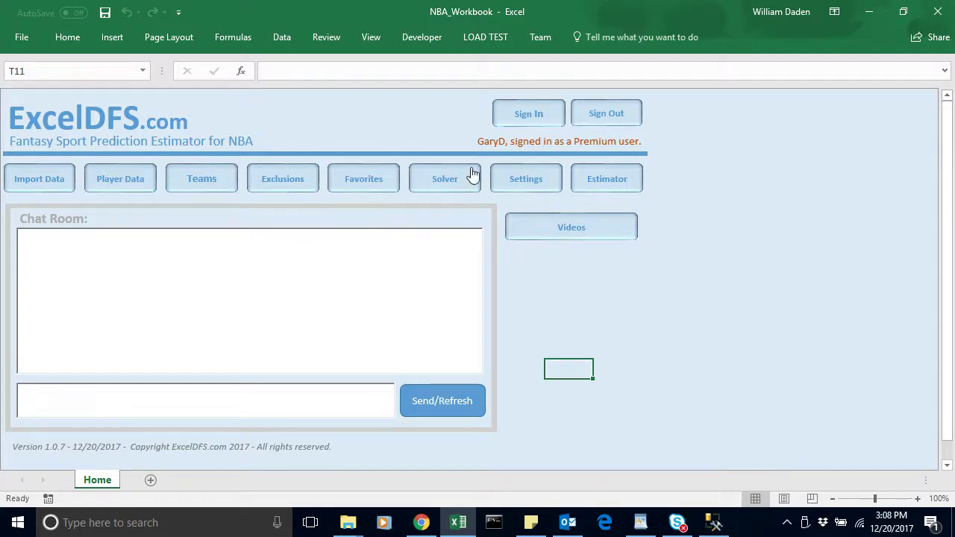
{"action": "left_click", "coordinate": [440, 181]}
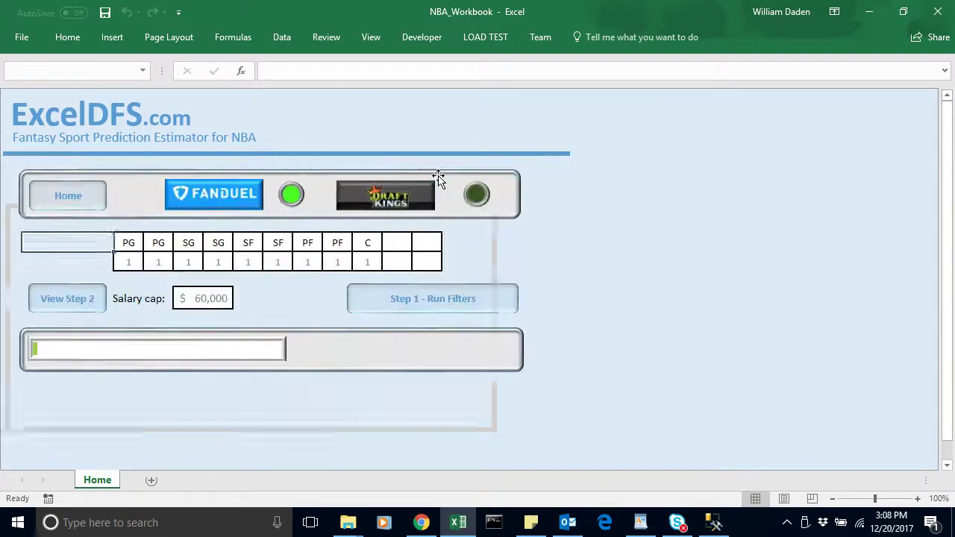
{"action": "left_click", "coordinate": [420, 301]}
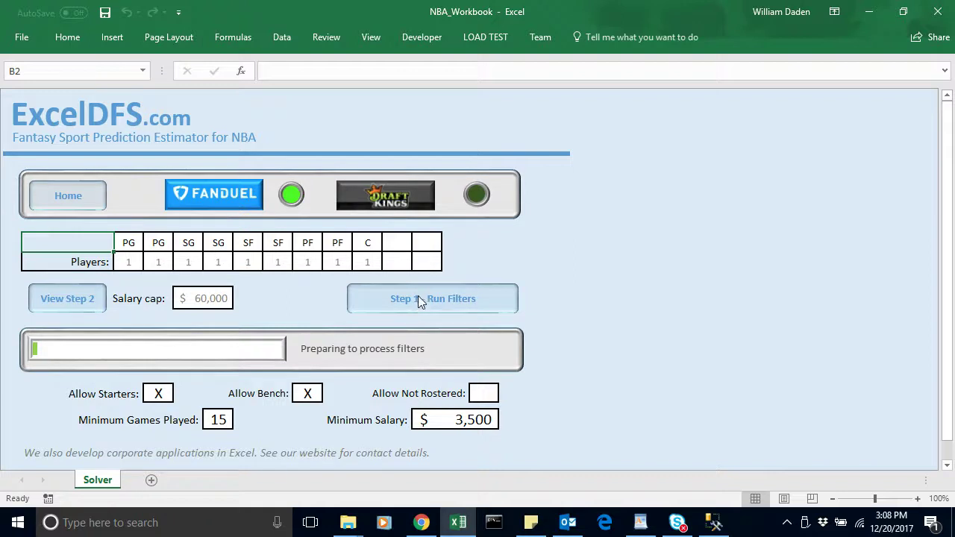
{"action": "left_click", "coordinate": [496, 316]}
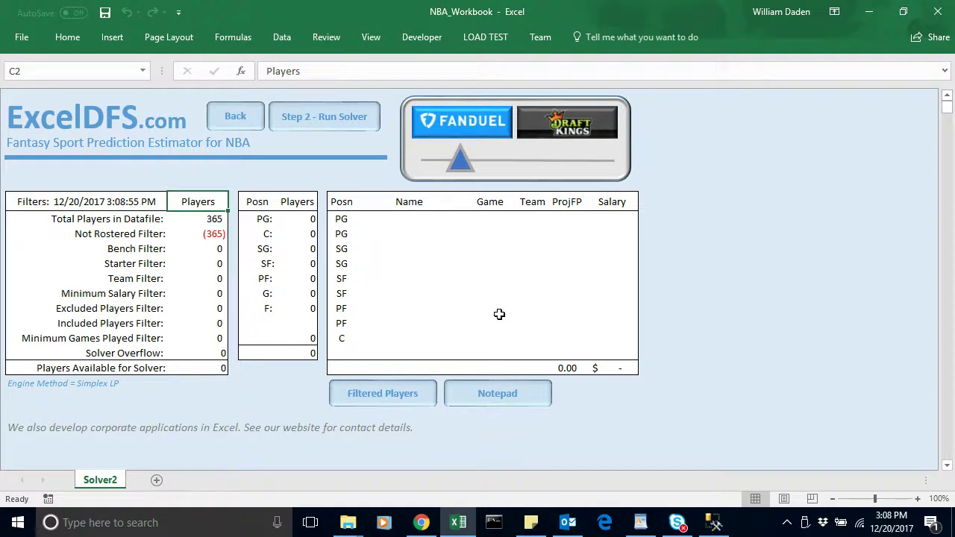
{"action": "left_click", "coordinate": [214, 236]}
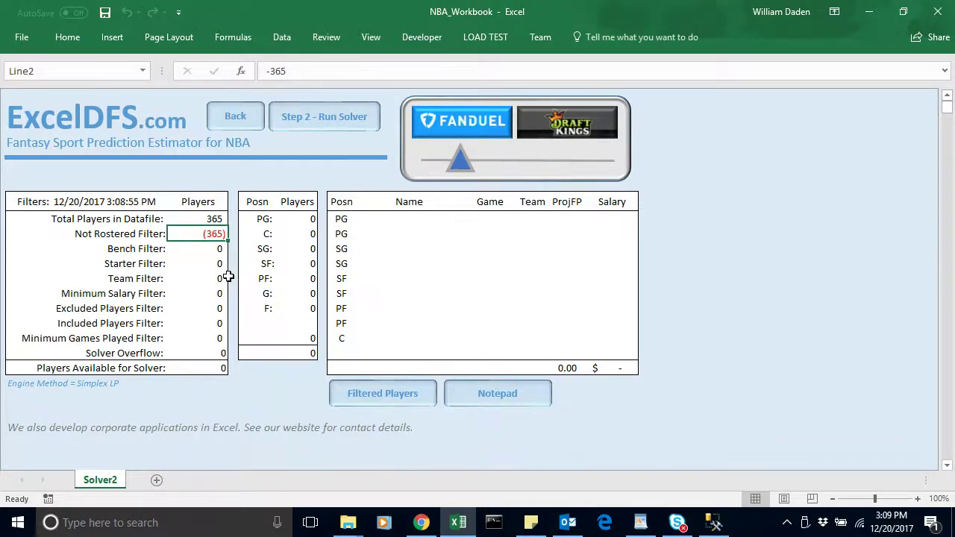
Open the Settings sheet from the home page, force a refresh of the lineup data, and return home
{"action": "left_click", "coordinate": [235, 119]}
{"action": "left_click", "coordinate": [72, 197]}
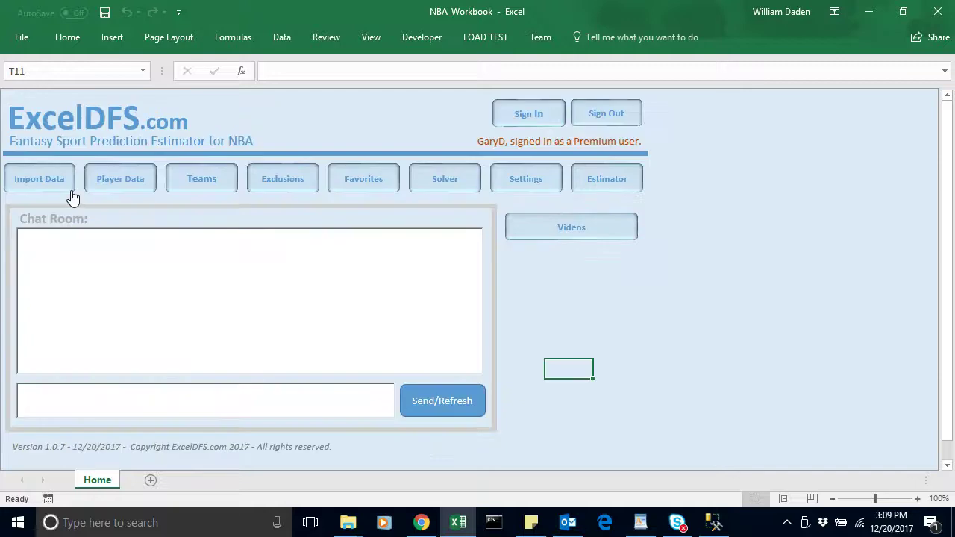
{"action": "left_click", "coordinate": [524, 178]}
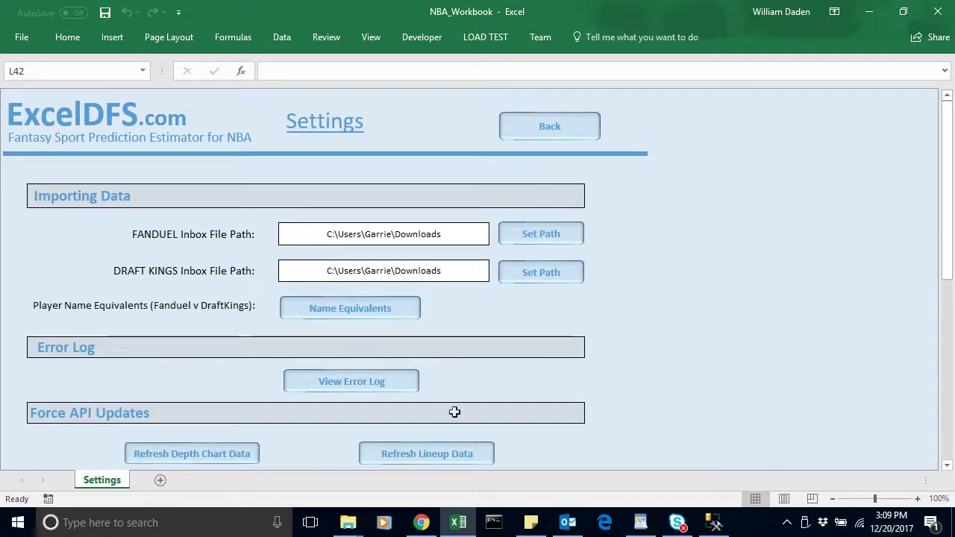
{"action": "left_click", "coordinate": [403, 454]}
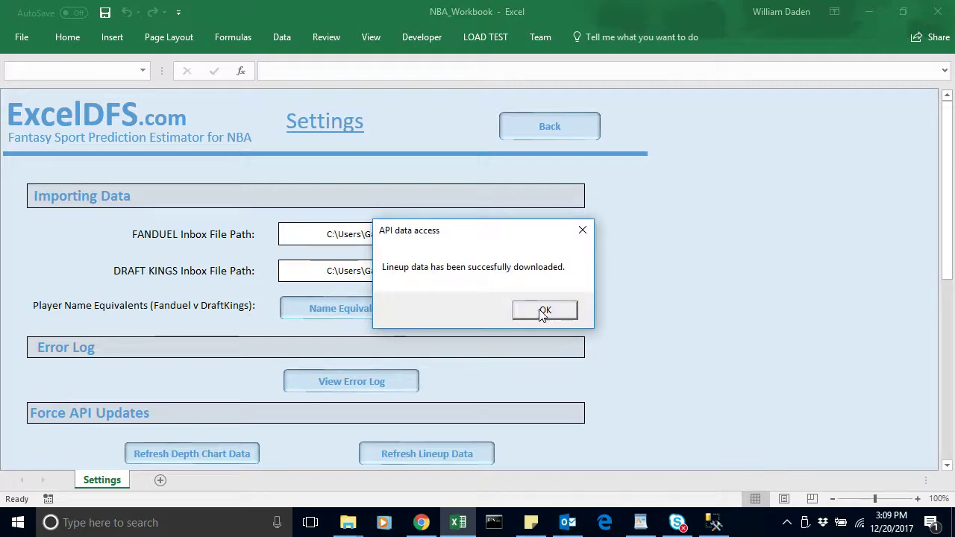
{"action": "left_click", "coordinate": [544, 311]}
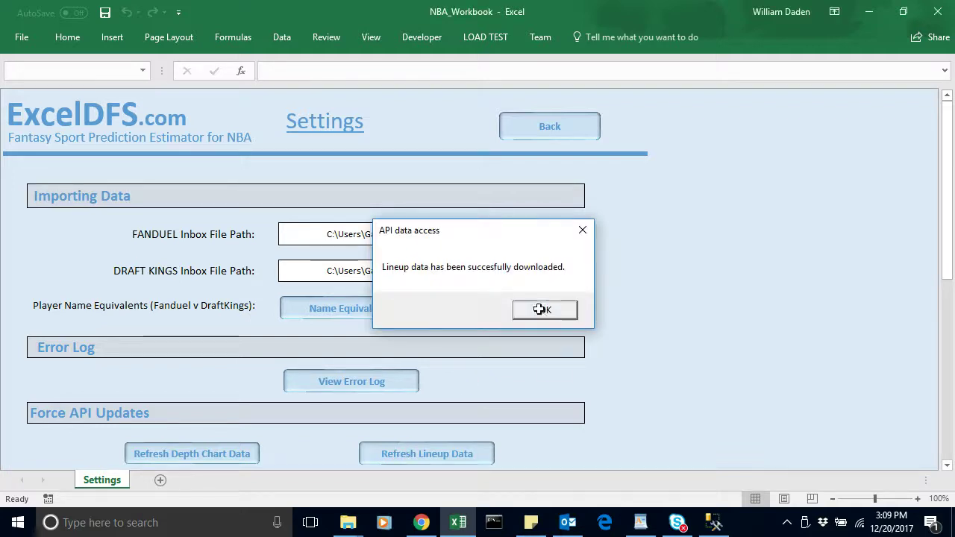
{"action": "left_click", "coordinate": [554, 133]}
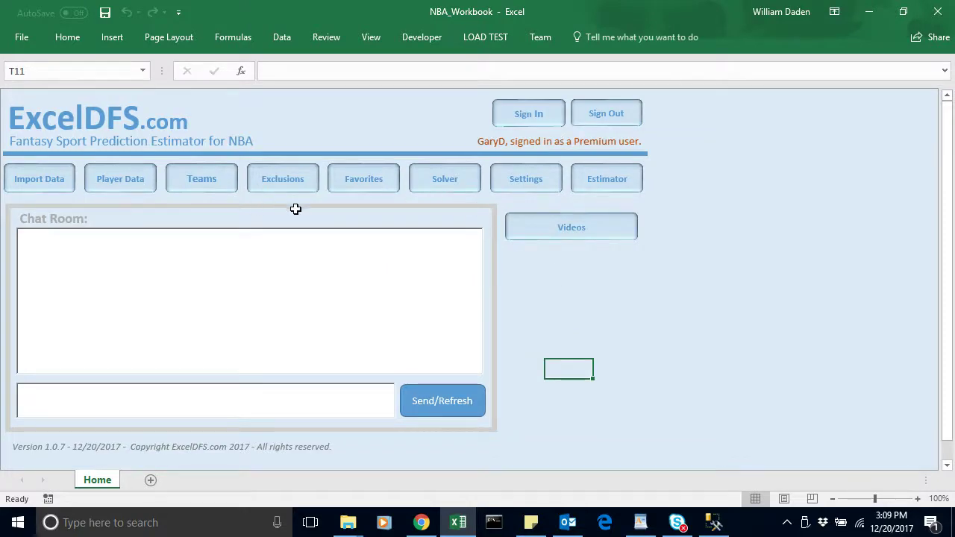
Recalculate all Step 1 filters on the Solver sheet with the refreshed lineup data and check the players available for the solver
{"action": "left_click", "coordinate": [444, 185]}
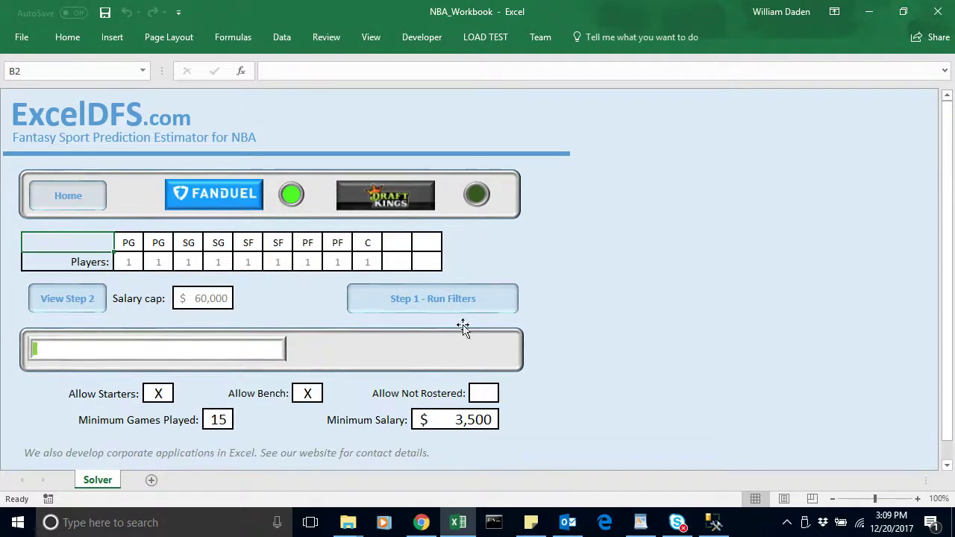
{"action": "left_click", "coordinate": [438, 308]}
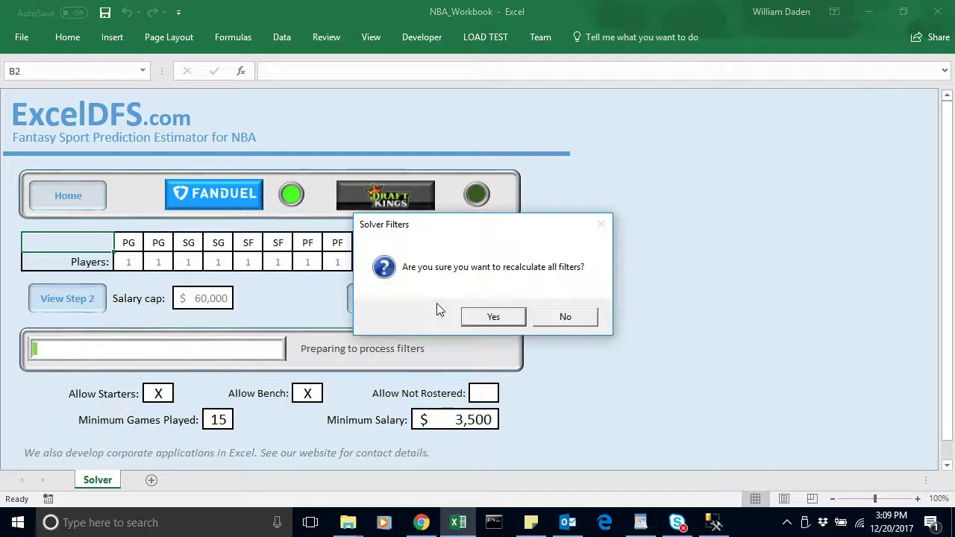
{"action": "left_click", "coordinate": [491, 319]}
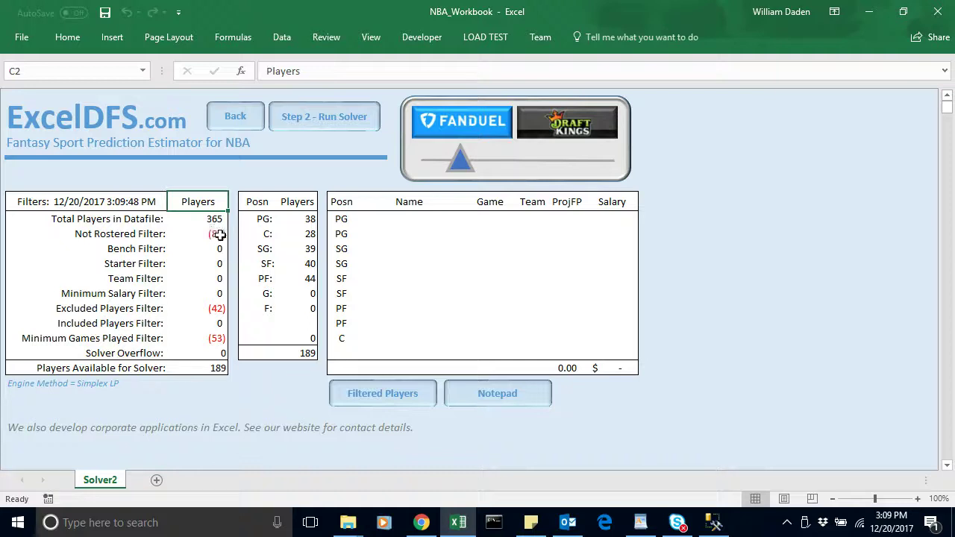
{"action": "left_click", "coordinate": [220, 369]}
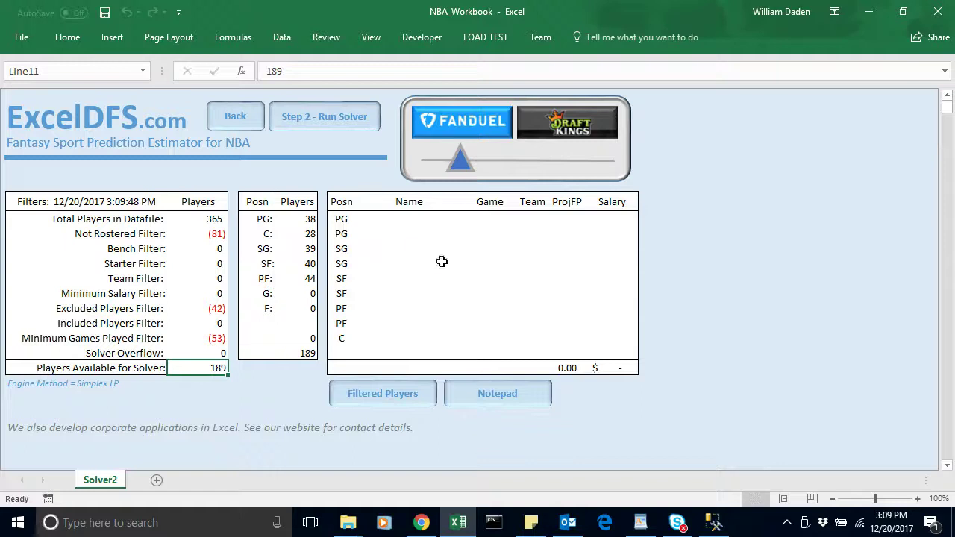
Run the Step 2 solver and copy the FanDuel lineup with its totals row into the first rows of the Notepad sheet
{"action": "left_click", "coordinate": [333, 124]}
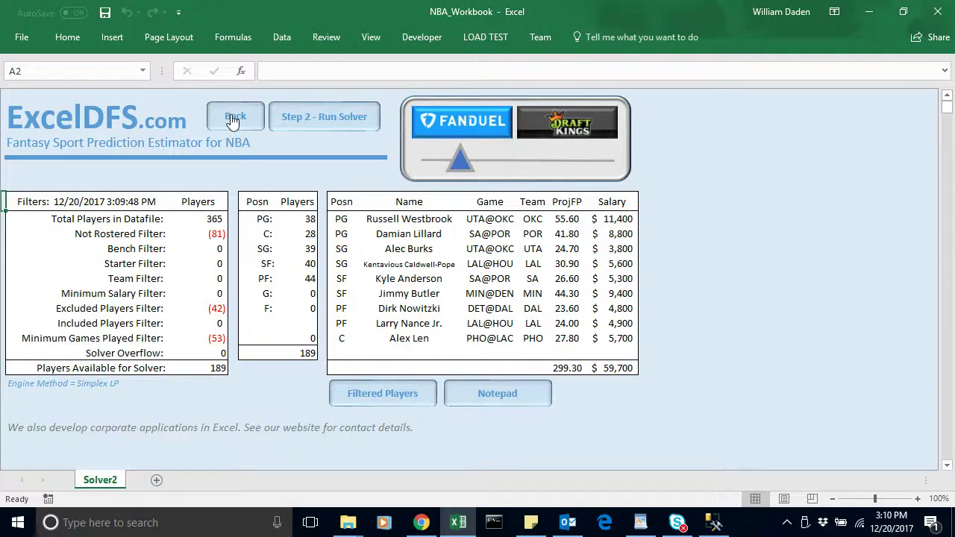
{"action": "left_click_drag", "start_coordinate": [341, 218], "coordinate": [610, 372]}
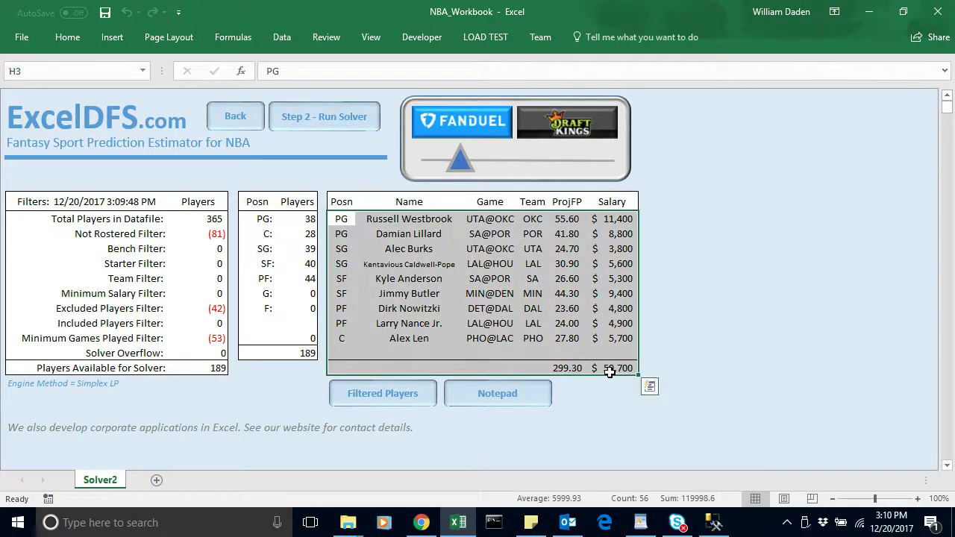
{"action": "key", "text": "ctrl+c"}
{"action": "left_click", "coordinate": [490, 403]}
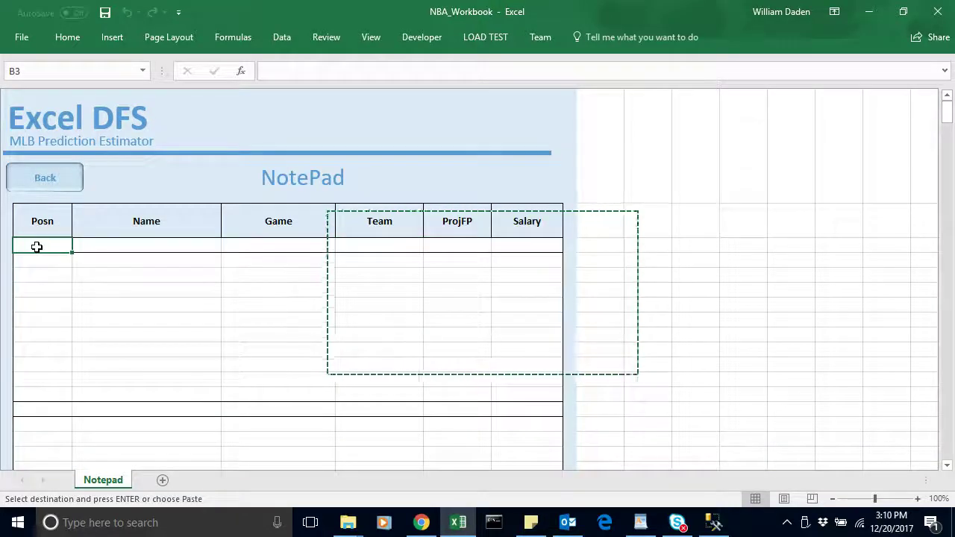
{"action": "key", "text": "ctrl+v"}
{"action": "left_click", "coordinate": [259, 363]}
{"action": "key", "text": "Escape"}
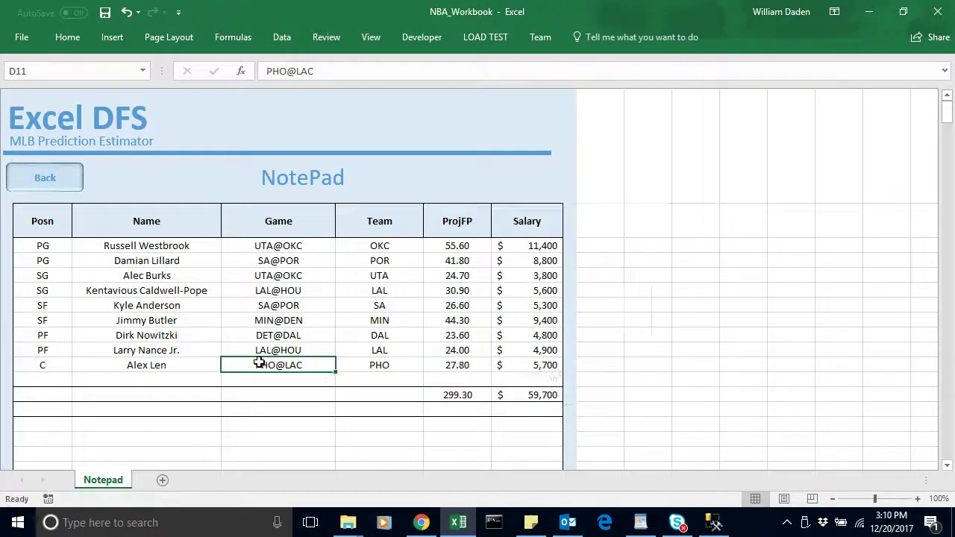
Return to the Solver sheet, clear the Allow Bench option and recalculate all Step 1 filters
{"action": "left_click", "coordinate": [43, 176]}
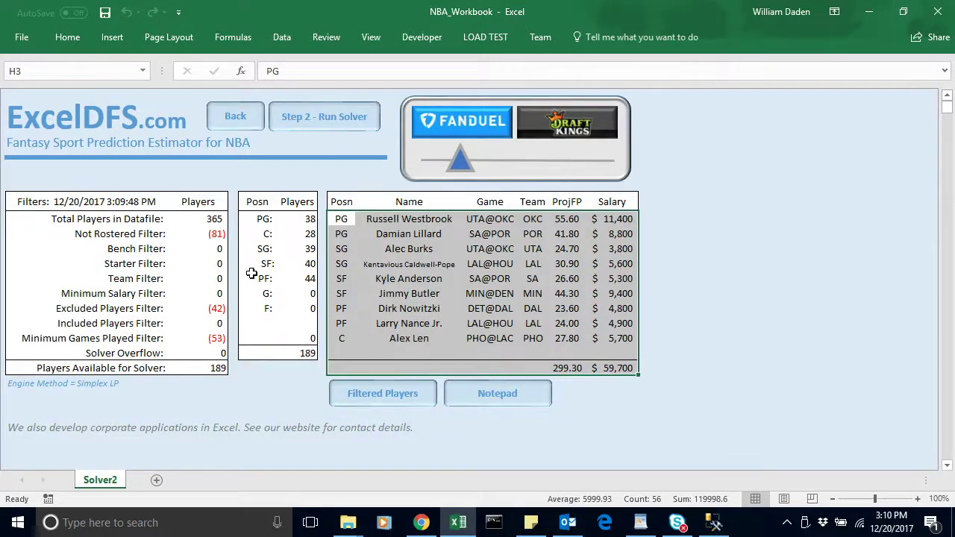
{"action": "left_click", "coordinate": [349, 354]}
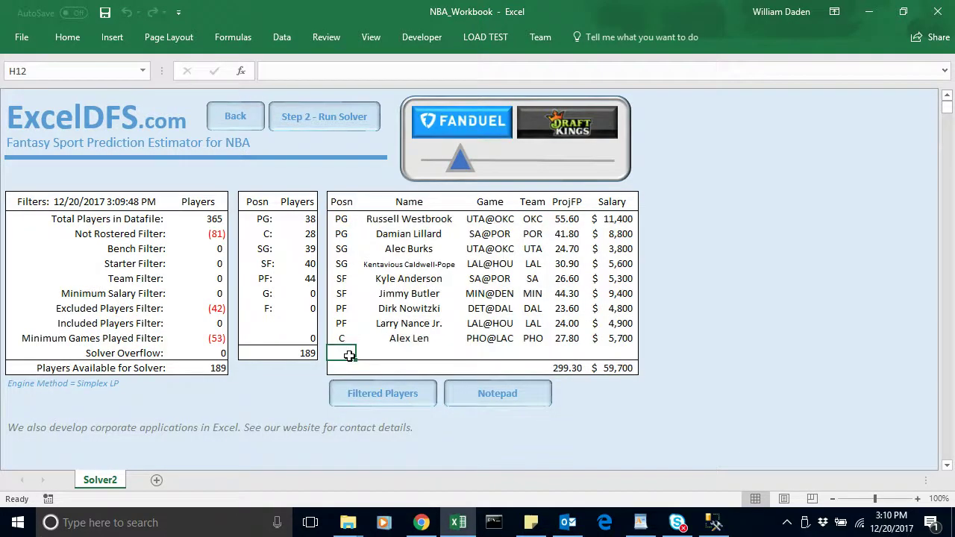
{"action": "left_click", "coordinate": [236, 119]}
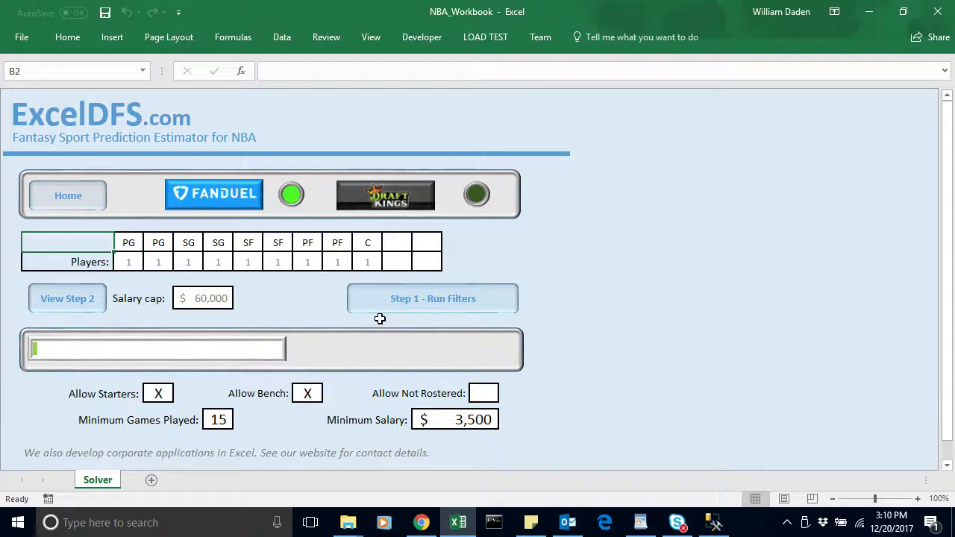
{"action": "left_click", "coordinate": [307, 393]}
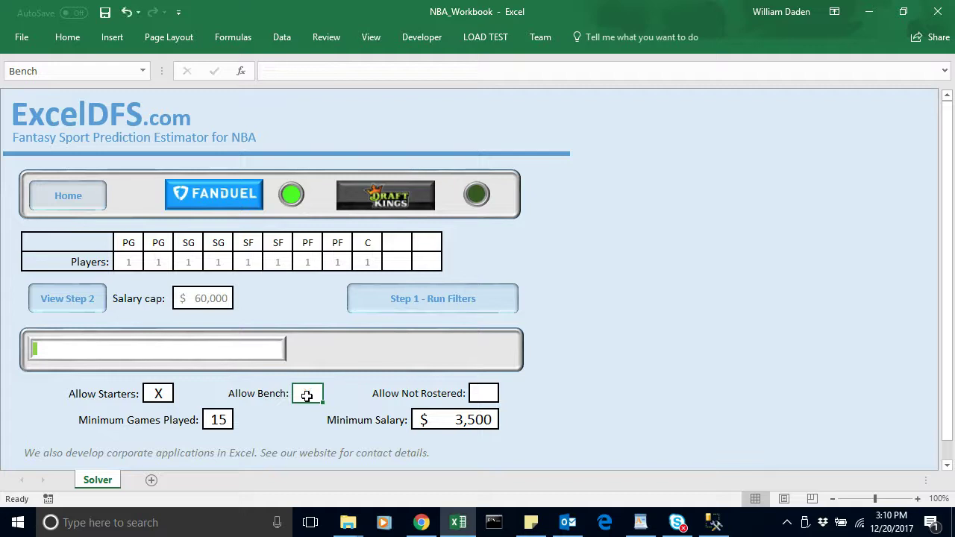
{"action": "left_click", "coordinate": [309, 420]}
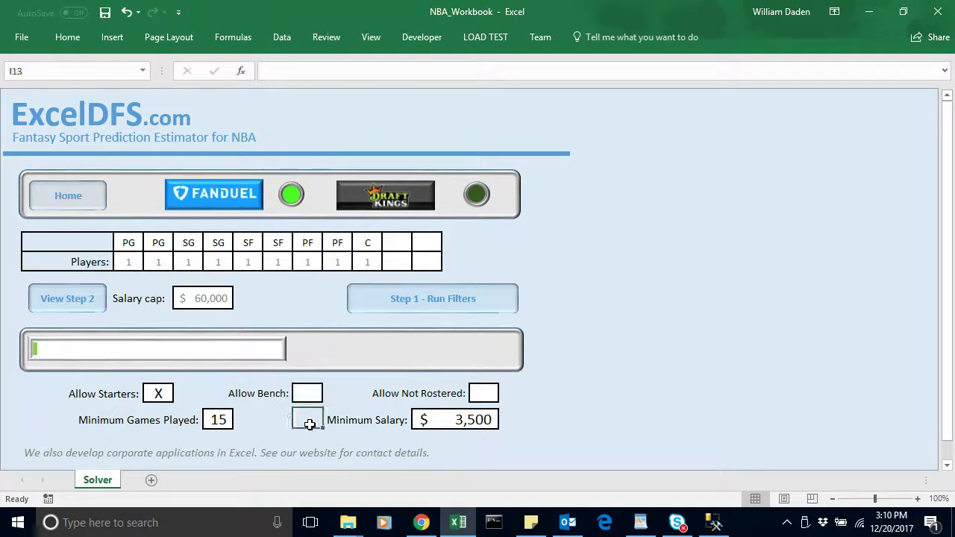
{"action": "left_click", "coordinate": [436, 302]}
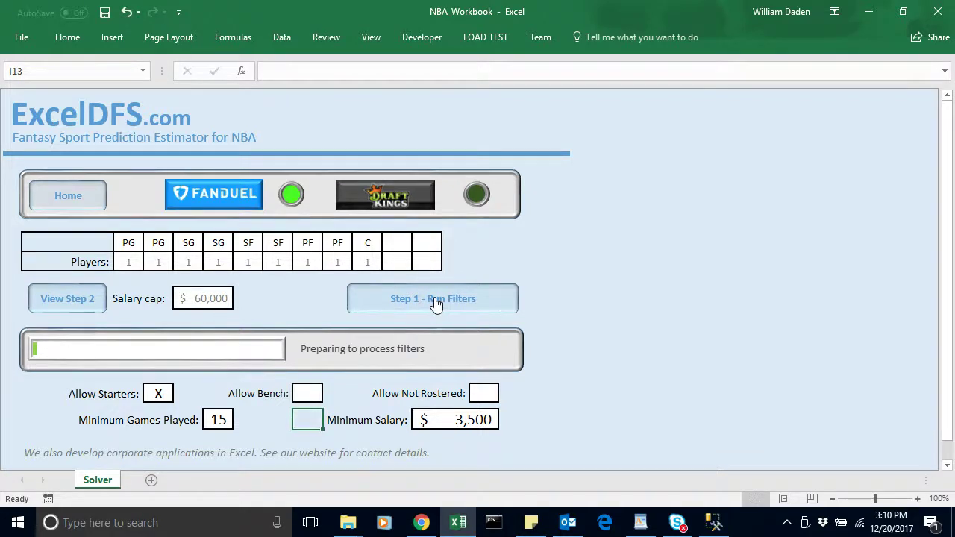
{"action": "left_click", "coordinate": [494, 317]}
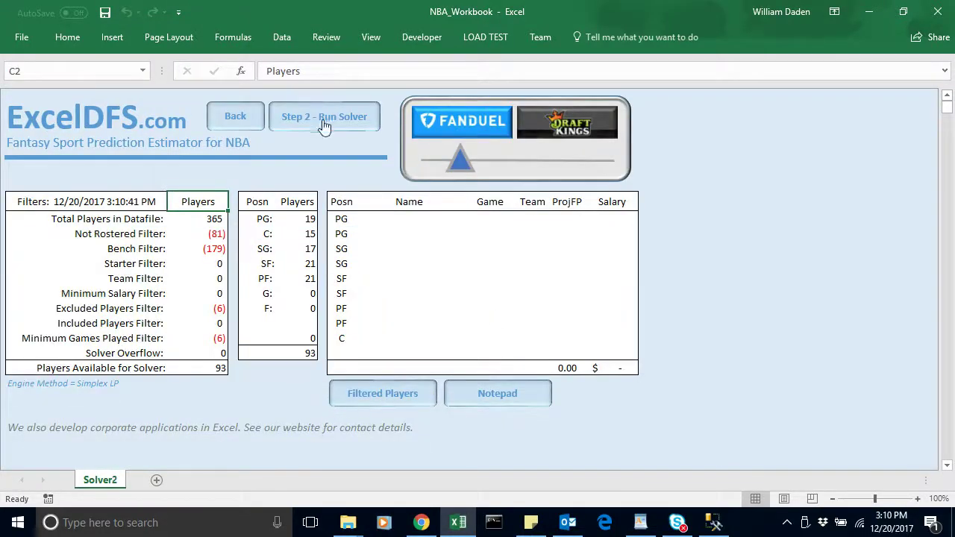
Run the solver for the starters-only pool and paste the lineup with its totals on the Notepad directly below the first lineup
{"action": "left_click", "coordinate": [321, 117]}
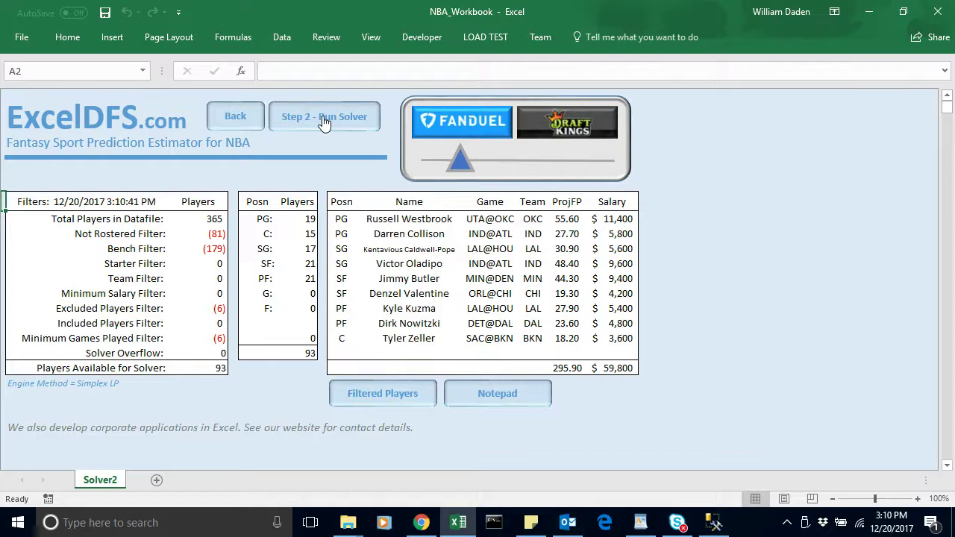
{"action": "left_click_drag", "start_coordinate": [342, 217], "coordinate": [618, 369]}
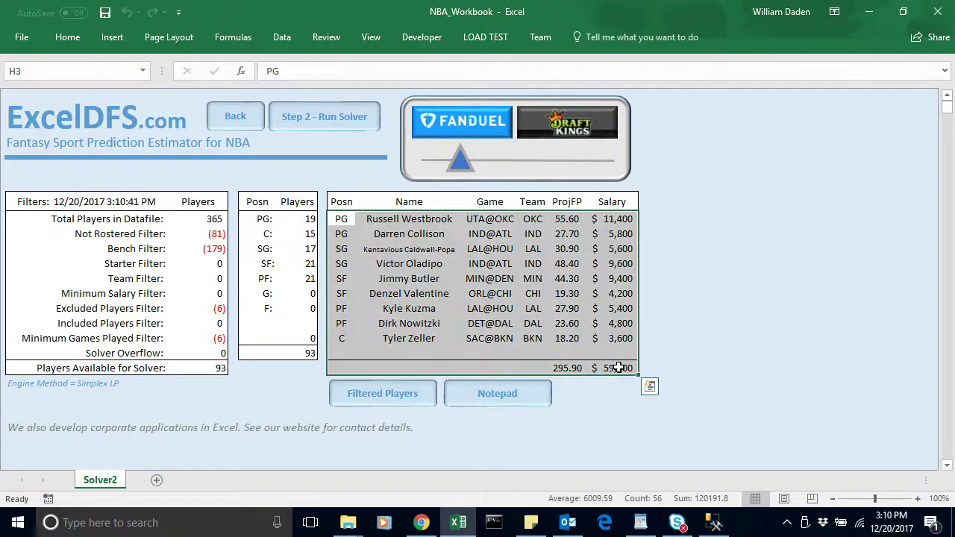
{"action": "key", "text": "ctrl+c"}
{"action": "left_click", "coordinate": [492, 395]}
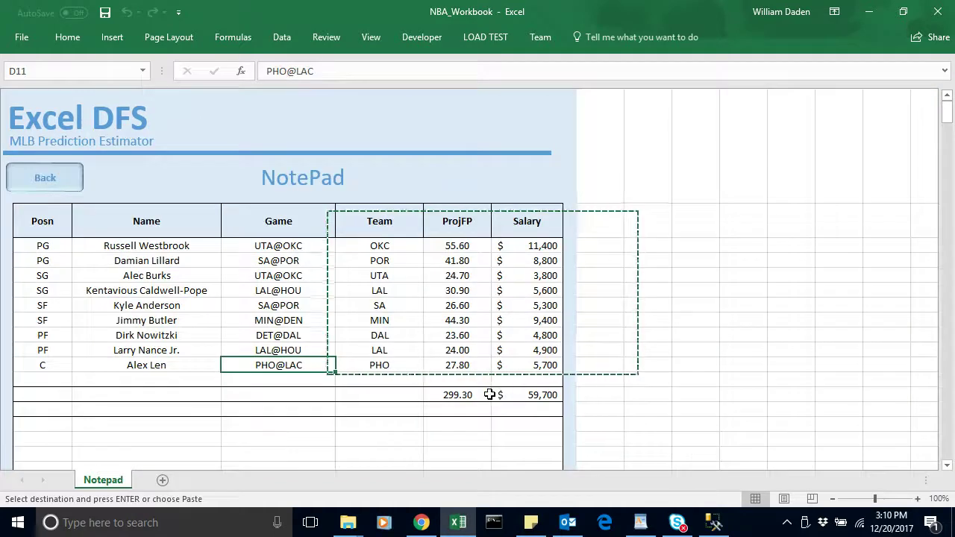
{"action": "left_click", "coordinate": [35, 406]}
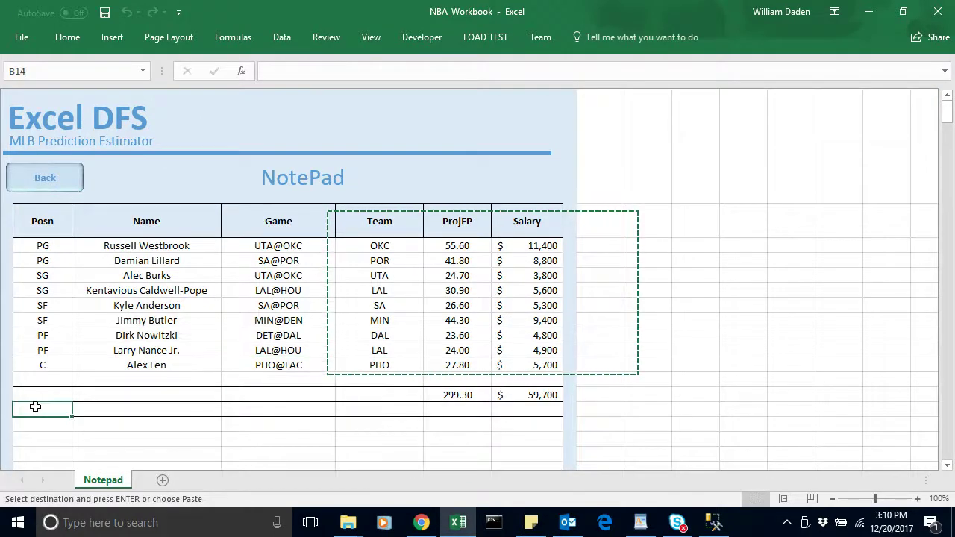
{"action": "key", "text": "ctrl+v"}
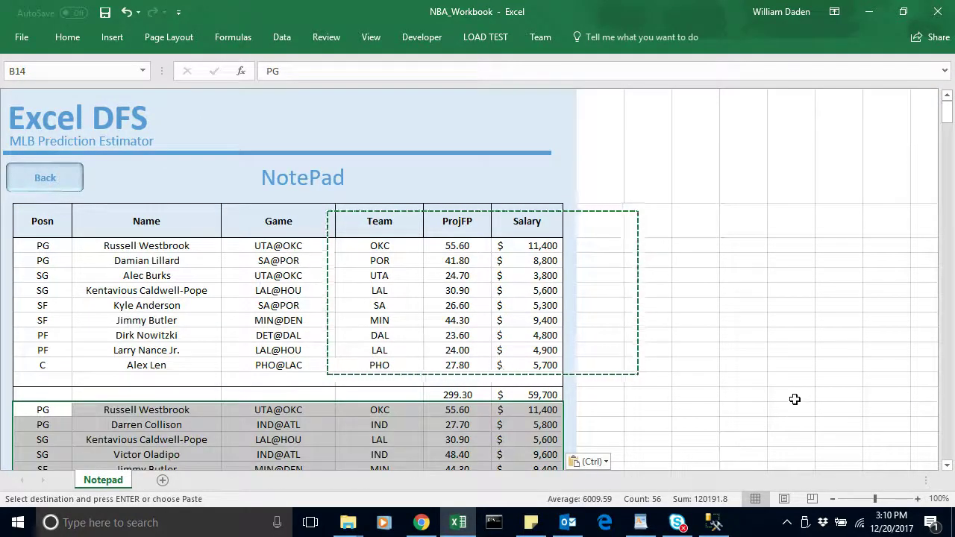
{"action": "left_click", "coordinate": [795, 399]}
{"action": "key", "text": "Escape"}
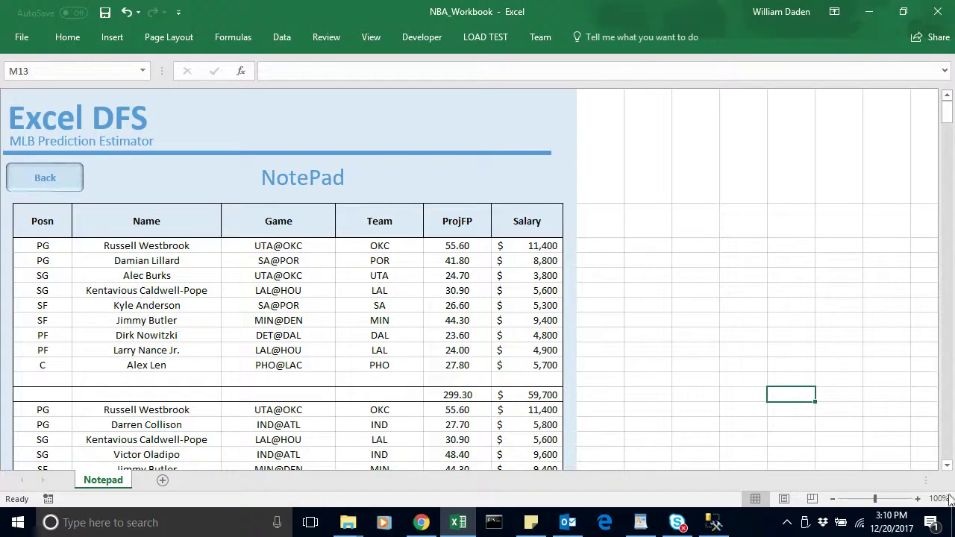
Compare the players, projected points and salary totals of the two lineups on the Notepad
{"action": "left_click", "coordinate": [947, 466]}
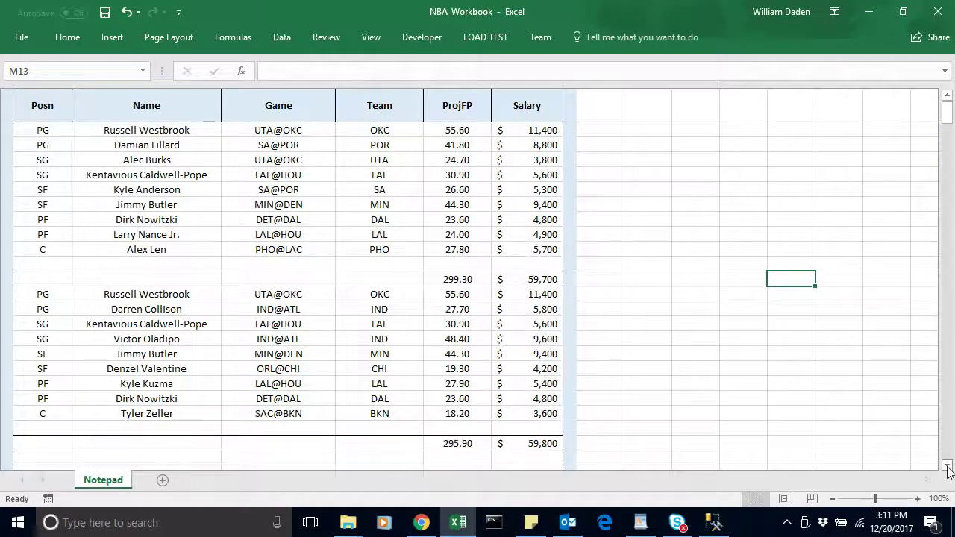
{"action": "left_click", "coordinate": [172, 131]}
{"action": "left_click", "coordinate": [461, 277]}
{"action": "left_click", "coordinate": [143, 130]}
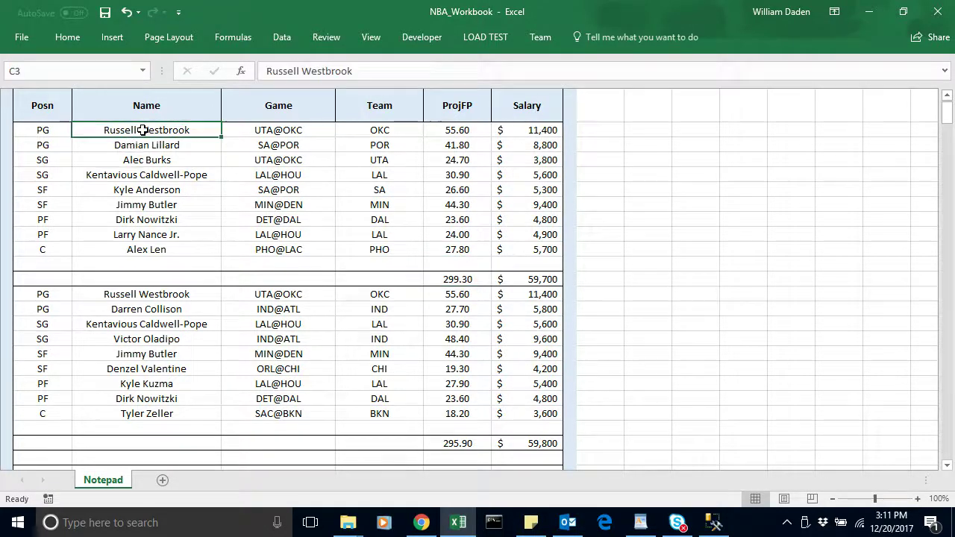
{"action": "left_click_drag", "start_coordinate": [44, 128], "coordinate": [537, 261]}
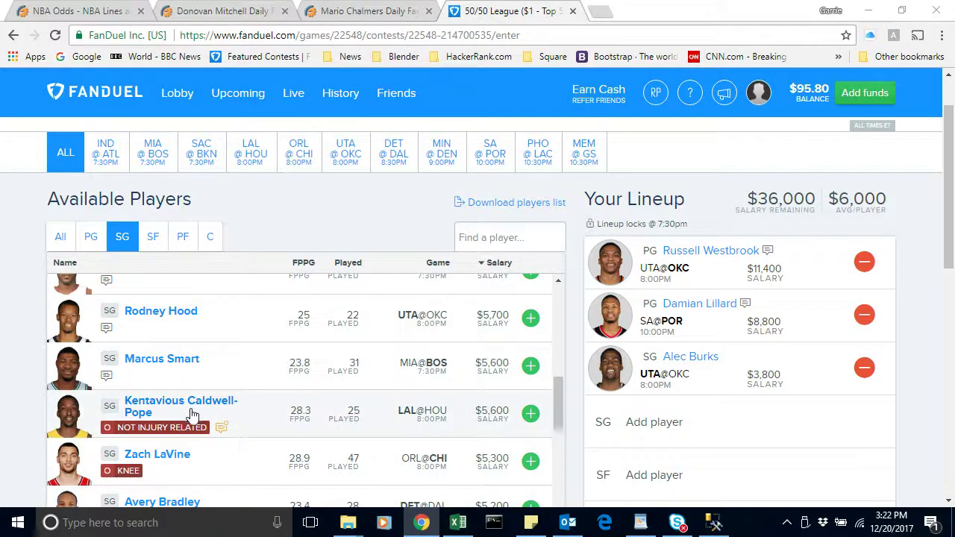
Check the news status of Kentavious Caldwell-Pope on FanDuel, switch back to Excel and locate him in both Notepad lineups
{"action": "mouse_move", "coordinate": [461, 525]}
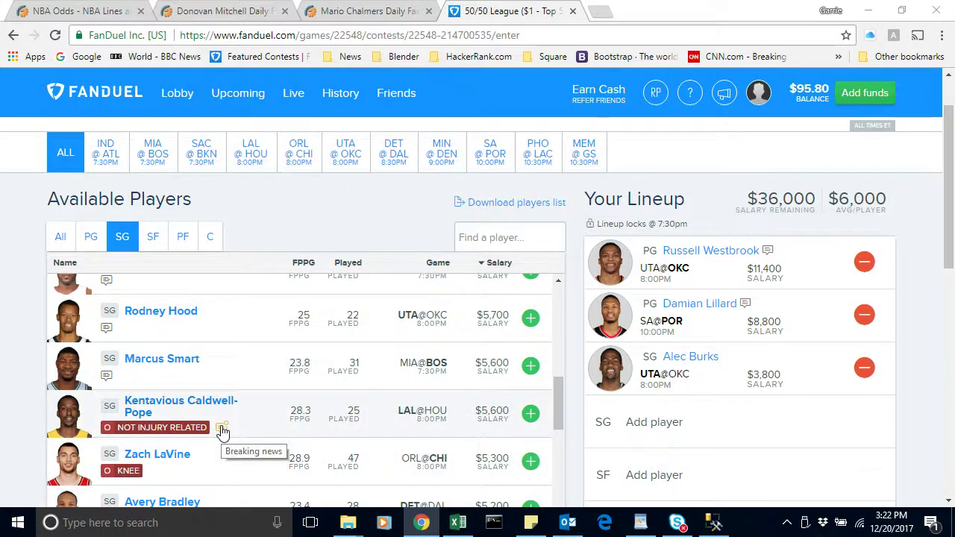
{"action": "left_click", "coordinate": [460, 526]}
{"action": "left_click", "coordinate": [286, 350]}
{"action": "left_click", "coordinate": [152, 290]}
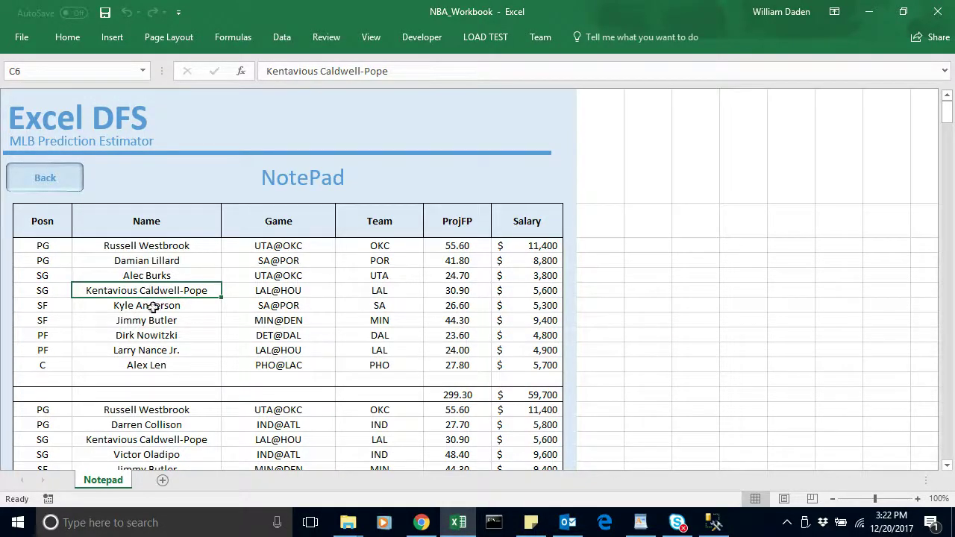
{"action": "left_click", "coordinate": [190, 440]}
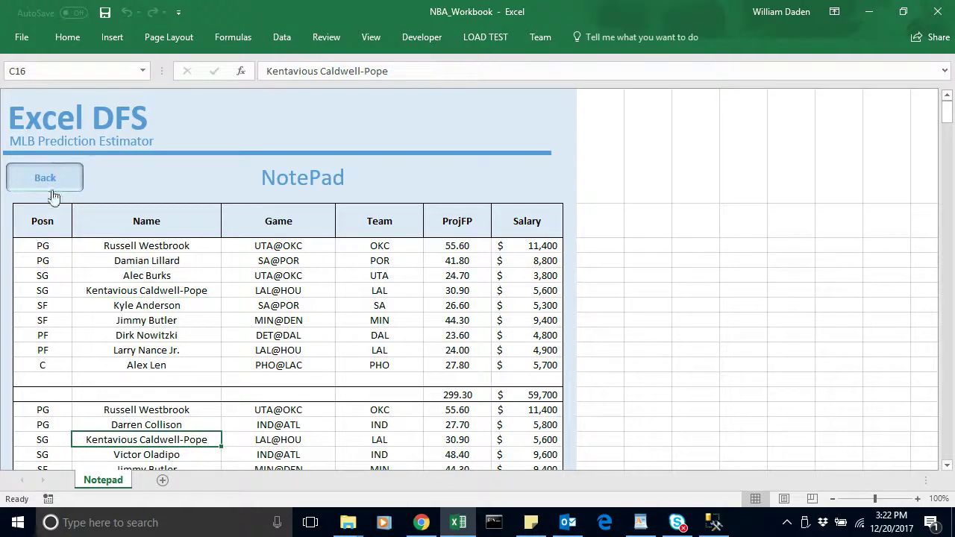
Delete both saved lineups from the Notepad and return to the Step 2 solver sheet
{"action": "left_click_drag", "start_coordinate": [34, 245], "coordinate": [525, 316]}
{"action": "key", "text": "Delete"}
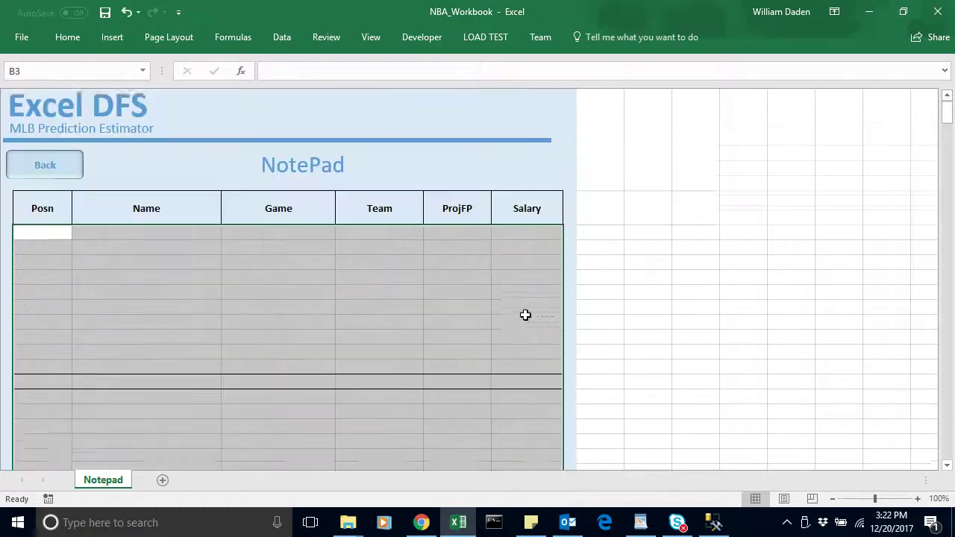
{"action": "left_click", "coordinate": [60, 174]}
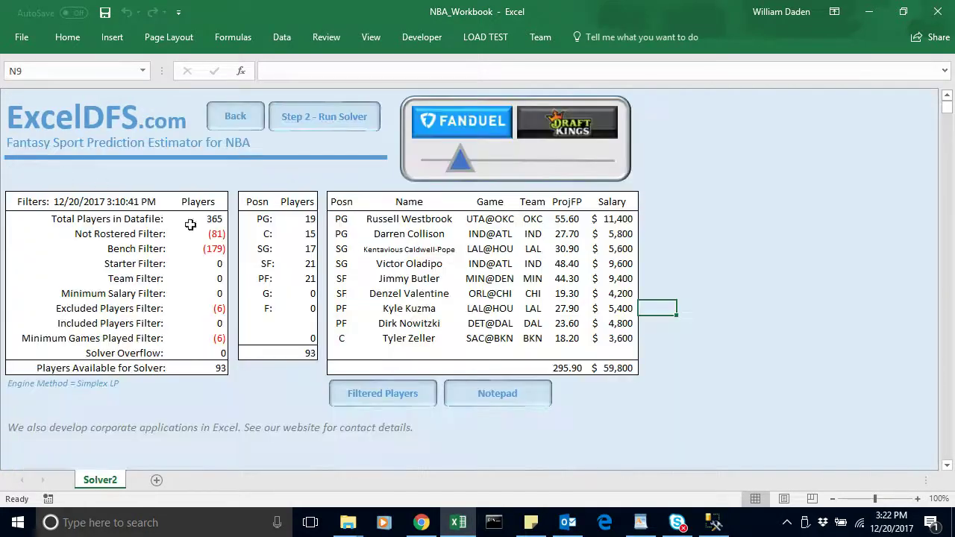
Open the Exclusions sheet from the home page, add Kentavious Caldwell-Pope to the excluded players, and return home
{"action": "left_click", "coordinate": [230, 121]}
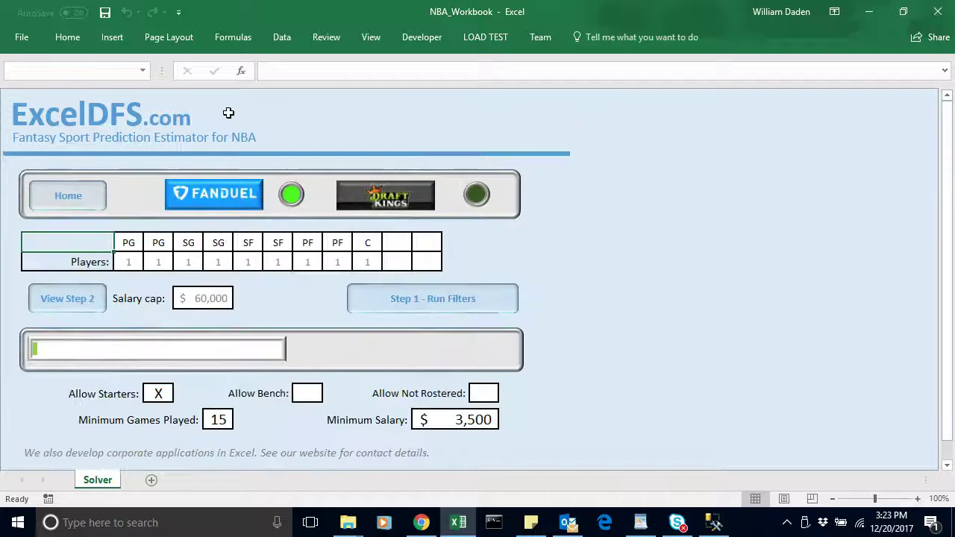
{"action": "left_click", "coordinate": [68, 198]}
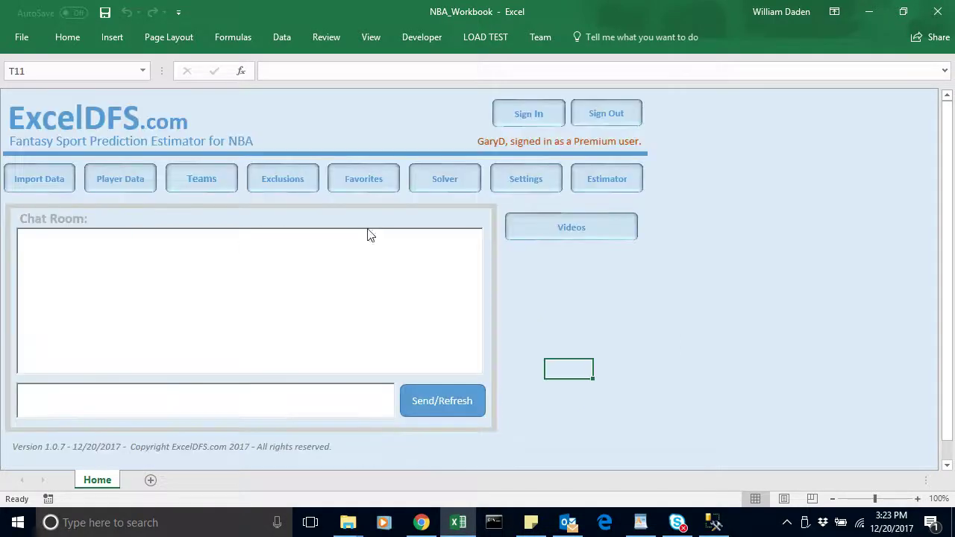
{"action": "left_click", "coordinate": [288, 179]}
{"action": "left_click", "coordinate": [188, 108]}
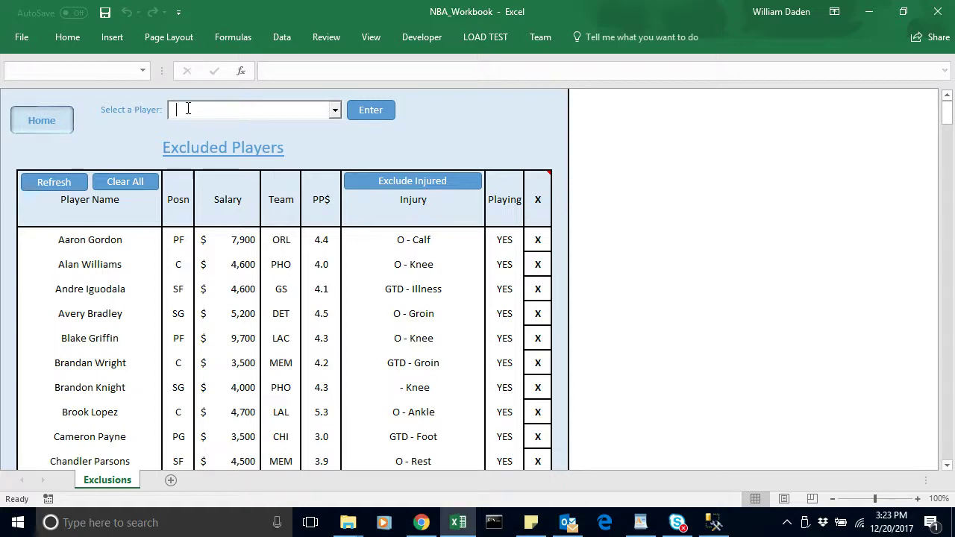
{"action": "type", "text": "Kent avious Caldwell-Pope"}
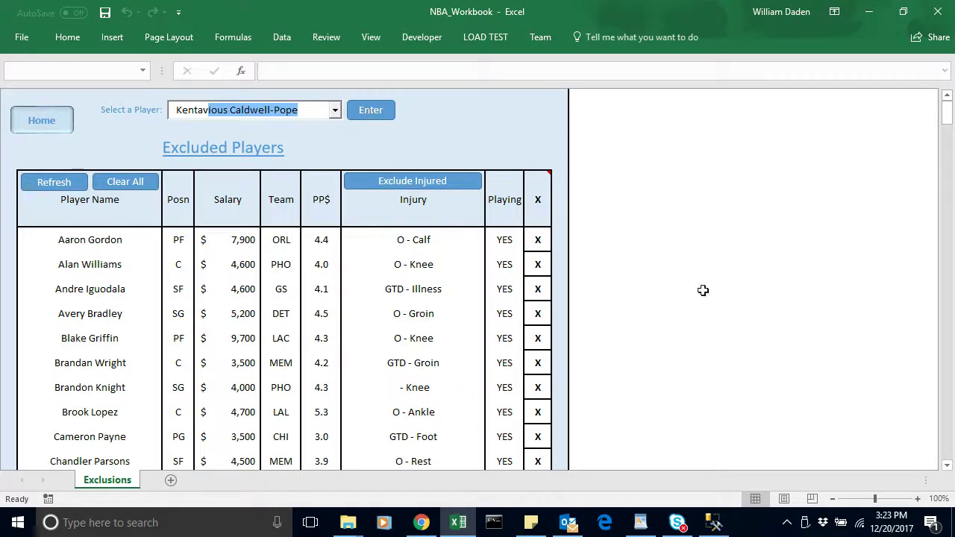
{"action": "left_click", "coordinate": [426, 128]}
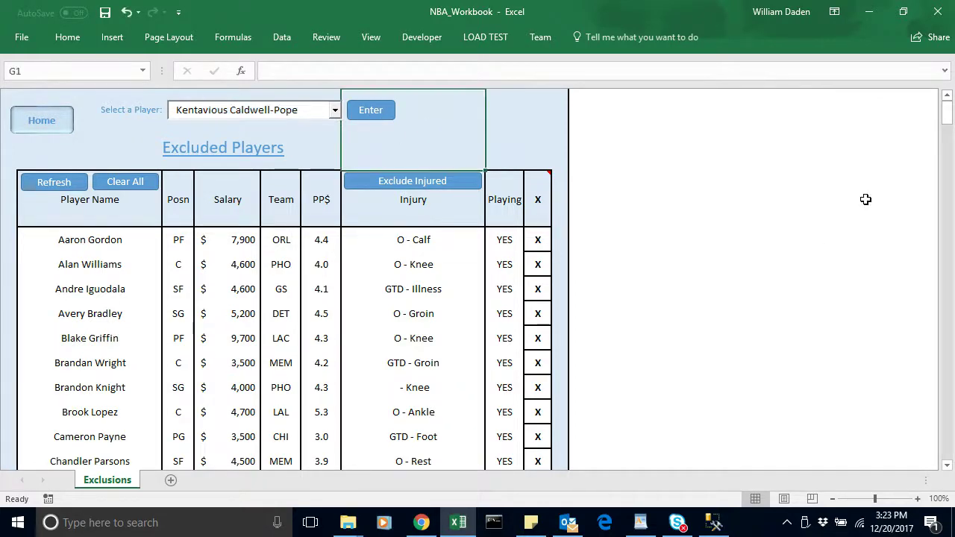
{"action": "mouse_move", "coordinate": [948, 114]}
{"action": "left_mouse_down"}
{"action": "mouse_move", "coordinate": [948, 213]}
{"action": "mouse_move", "coordinate": [948, 105]}
{"action": "left_mouse_up"}
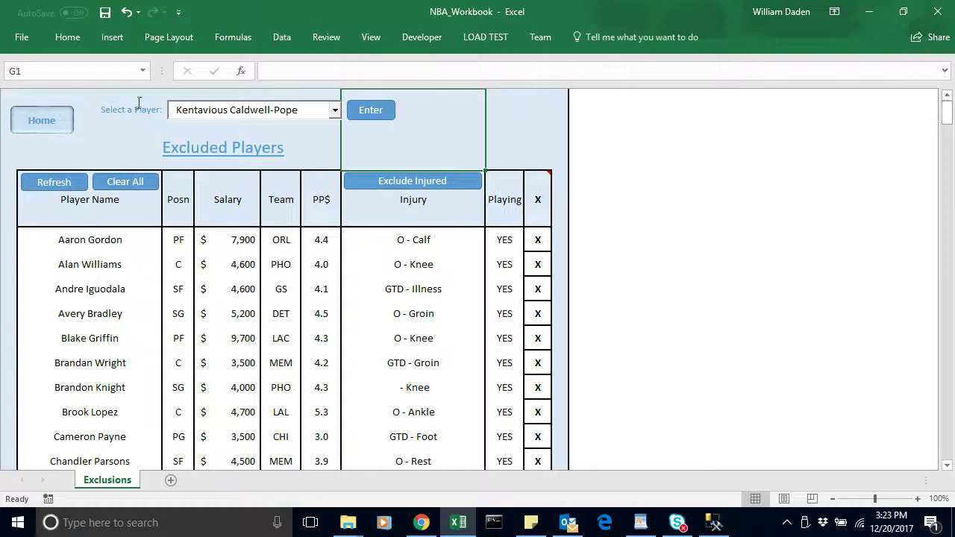
{"action": "left_click", "coordinate": [36, 125]}
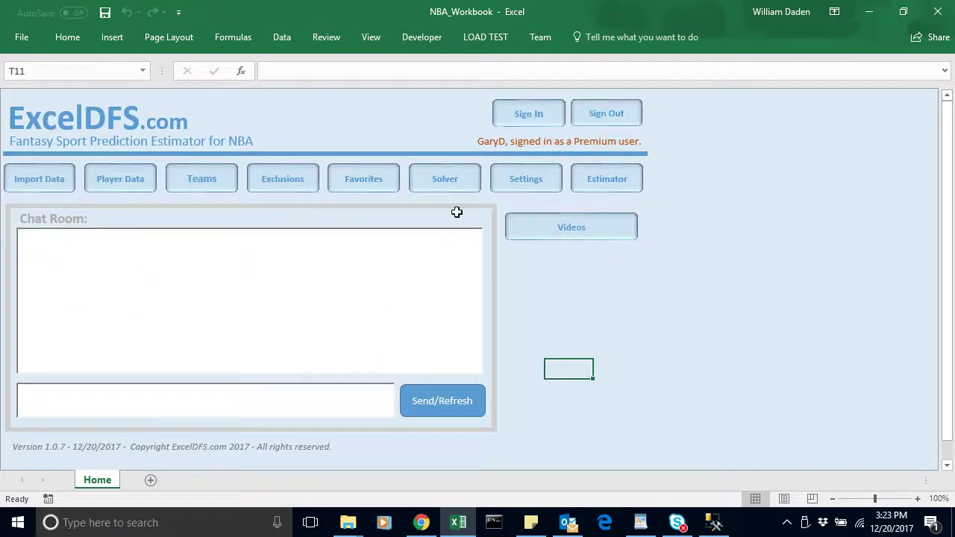
Open the Solver sheet and recalculate all Step 1 filters with the updated player exclusions
{"action": "left_click", "coordinate": [444, 185]}
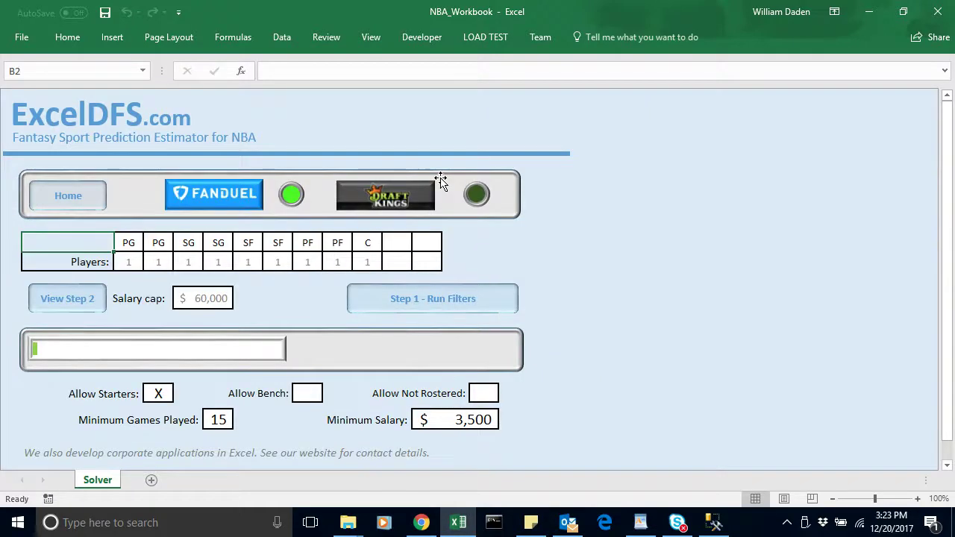
{"action": "left_click", "coordinate": [444, 304]}
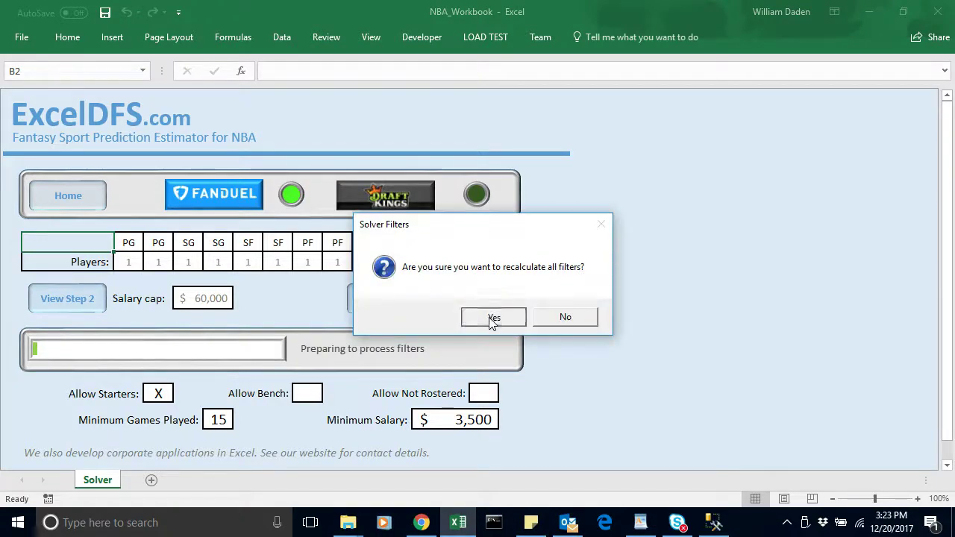
{"action": "left_click", "coordinate": [492, 319]}
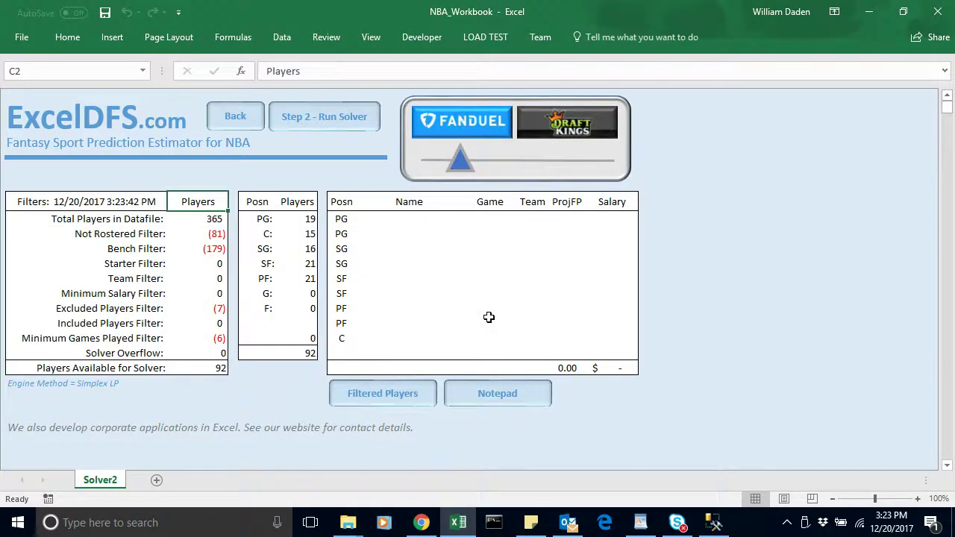
Run the Step 2 solver and copy the resulting lineup with its totals into the first empty rows of the Notepad
{"action": "left_click", "coordinate": [324, 123]}
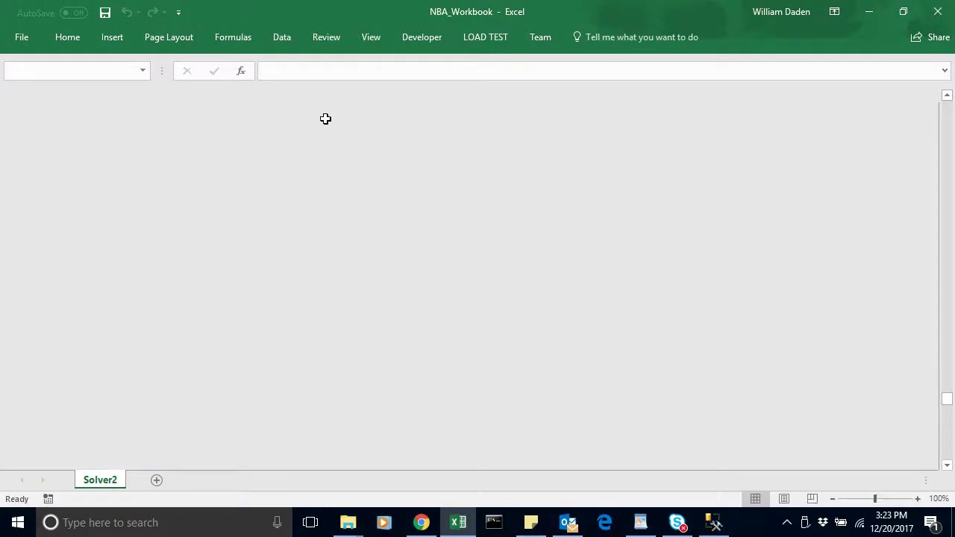
{"action": "left_click_drag", "start_coordinate": [341, 217], "coordinate": [612, 362]}
{"action": "left_click_drag", "start_coordinate": [608, 367], "coordinate": [608, 367]}
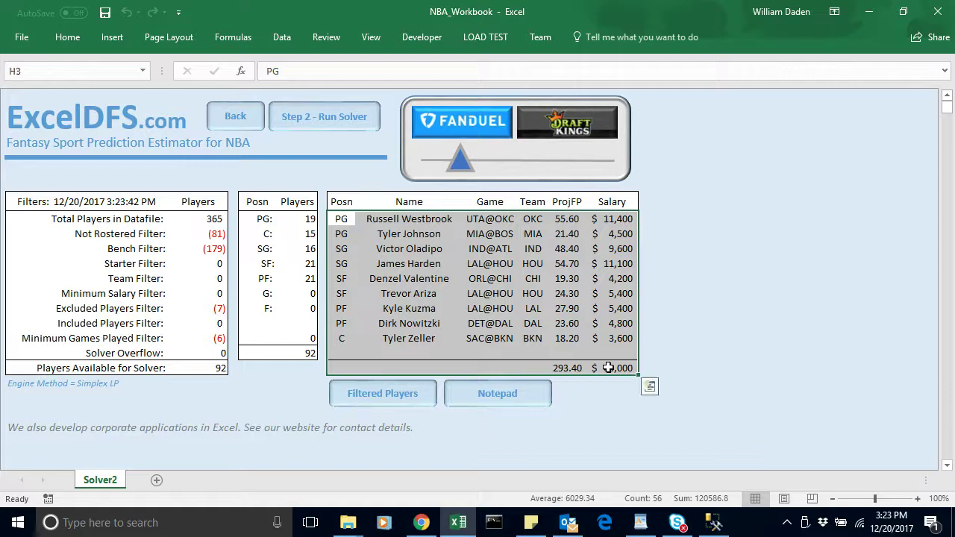
{"action": "key", "text": "ctrl+c"}
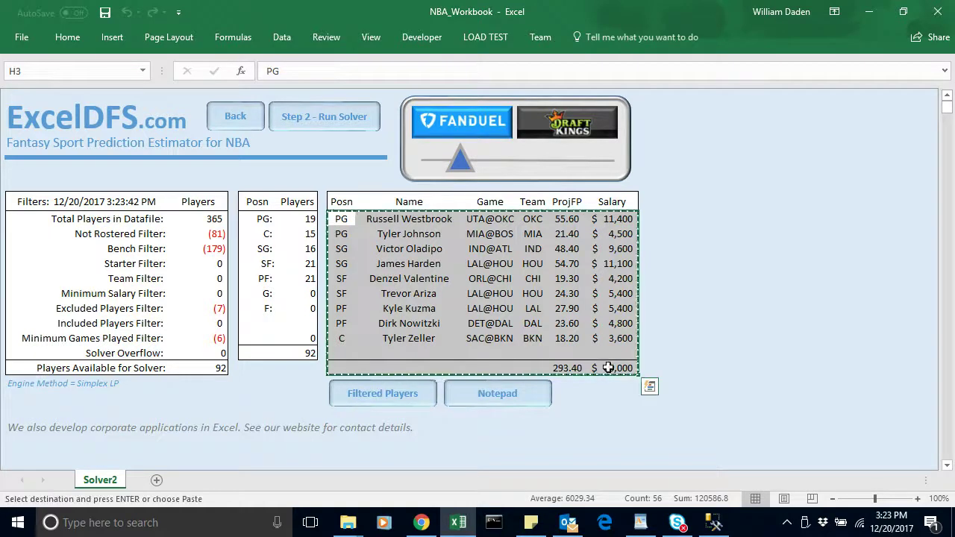
{"action": "left_click", "coordinate": [503, 394]}
{"action": "left_click", "coordinate": [37, 247]}
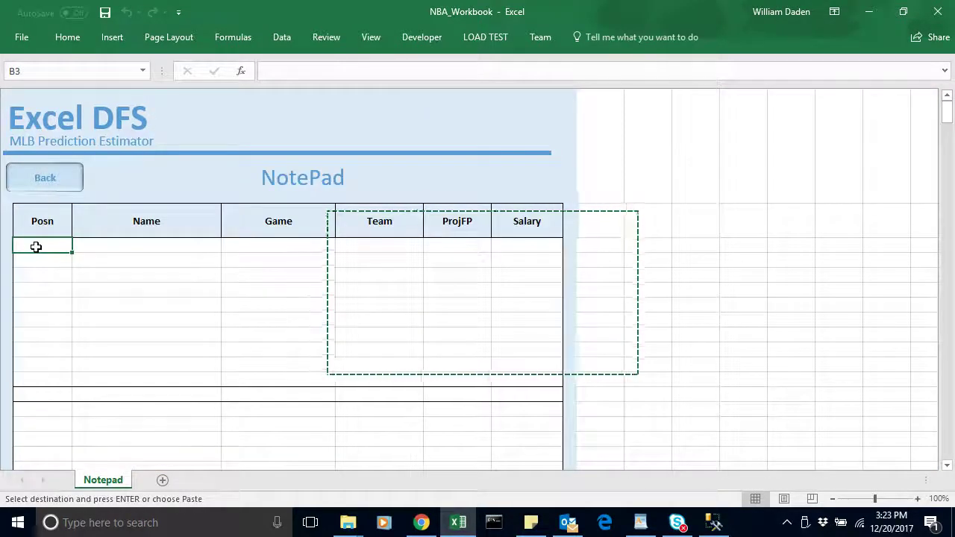
{"action": "key", "text": "ctrl+v"}
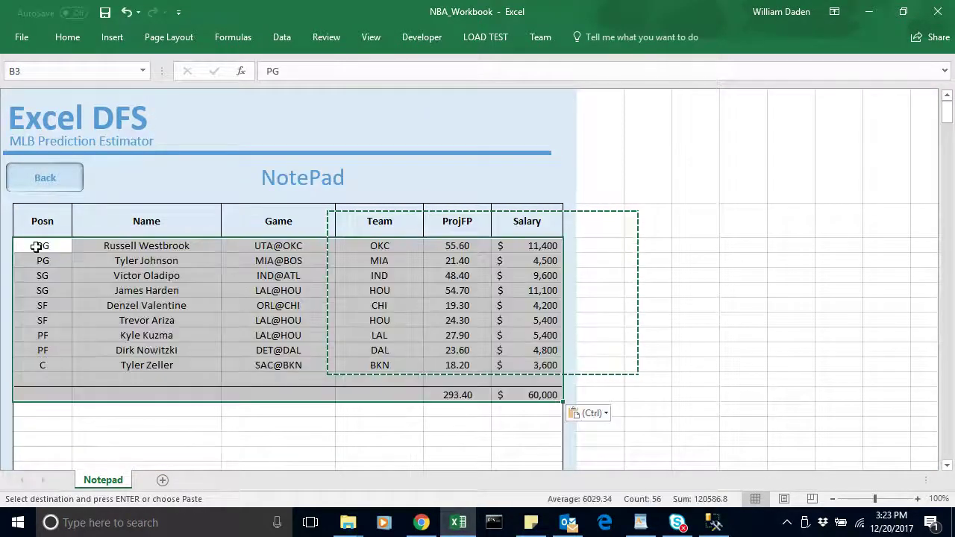
{"action": "left_click", "coordinate": [272, 409]}
{"action": "key", "text": "Escape"}
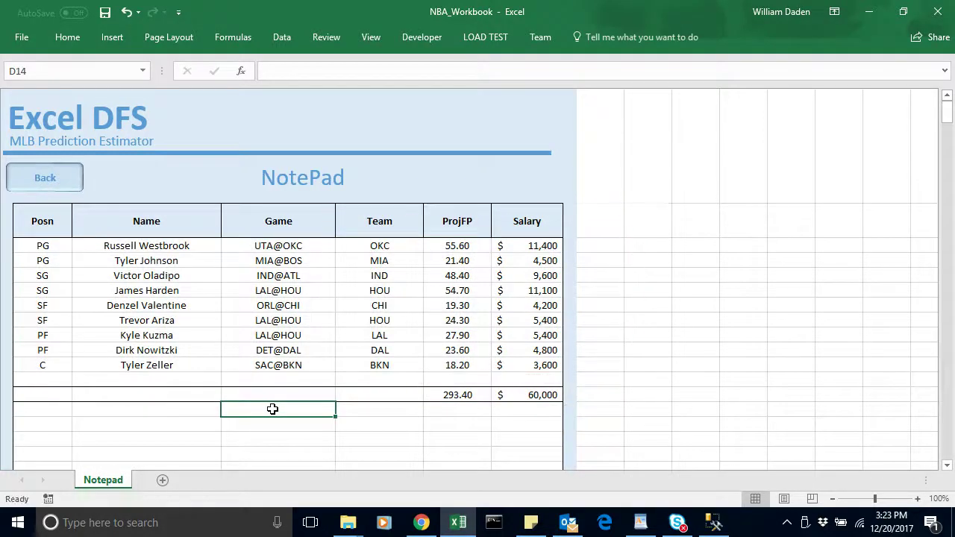
Return to the Solver sheet, allow bench players with an X, and rerun all Step 1 filters
{"action": "left_click", "coordinate": [46, 179]}
{"action": "left_click", "coordinate": [378, 353]}
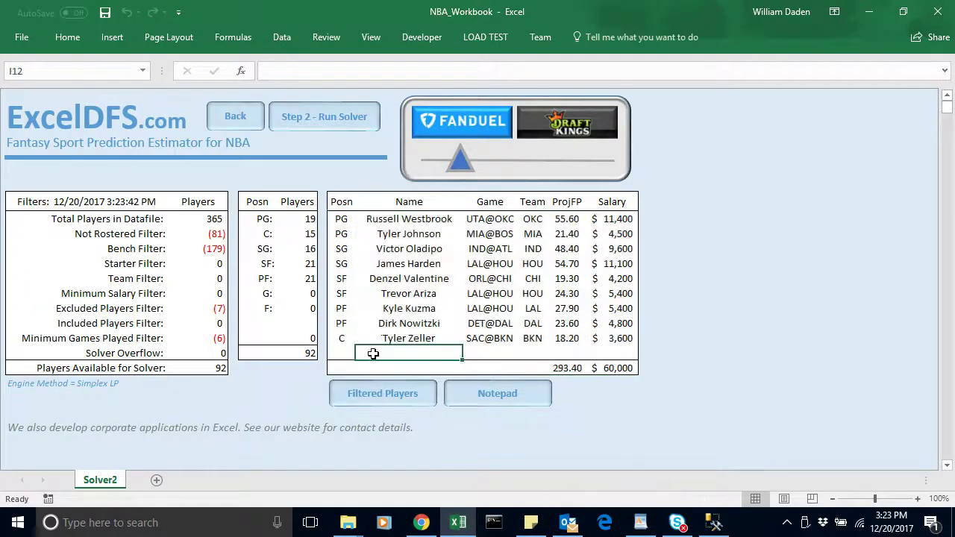
{"action": "left_click", "coordinate": [236, 118]}
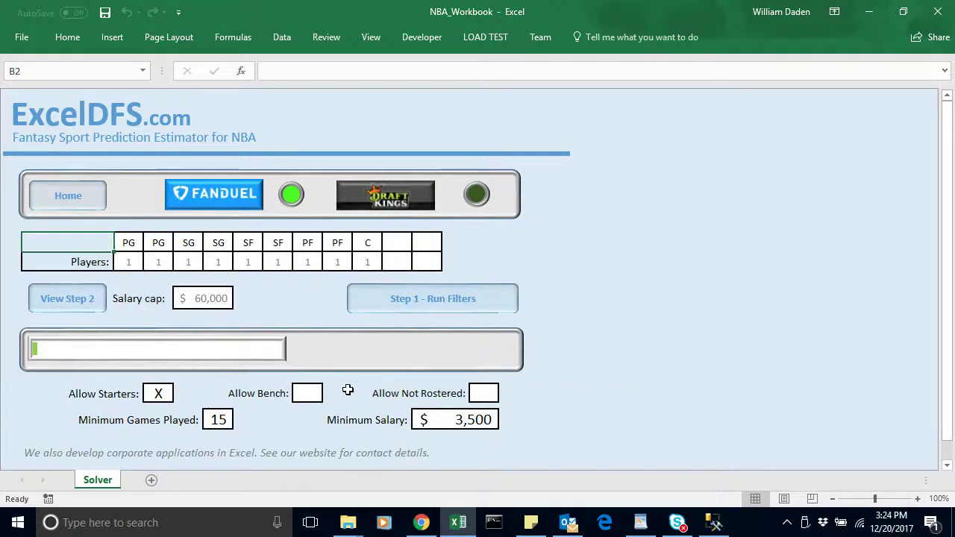
{"action": "left_click", "coordinate": [305, 393]}
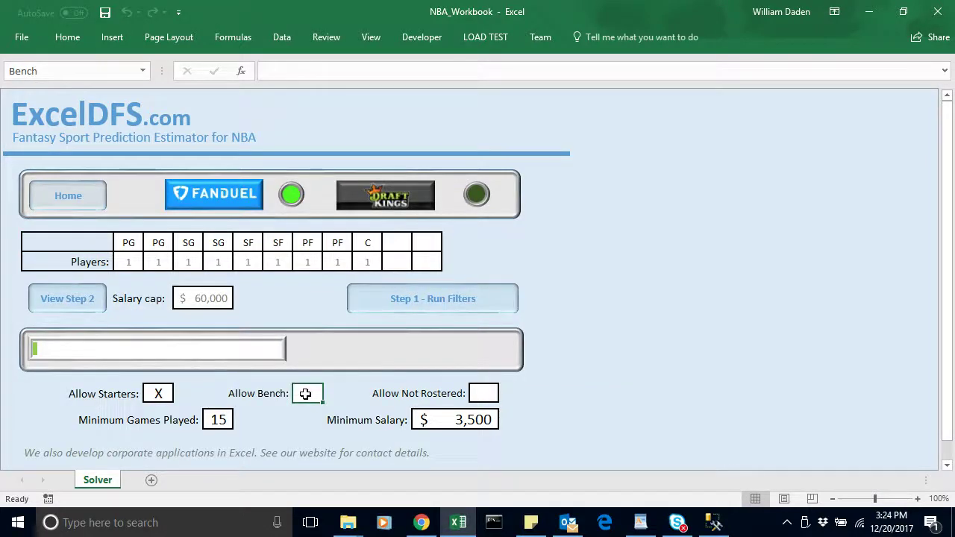
{"action": "type", "text": "X"}
{"action": "left_click", "coordinate": [299, 435]}
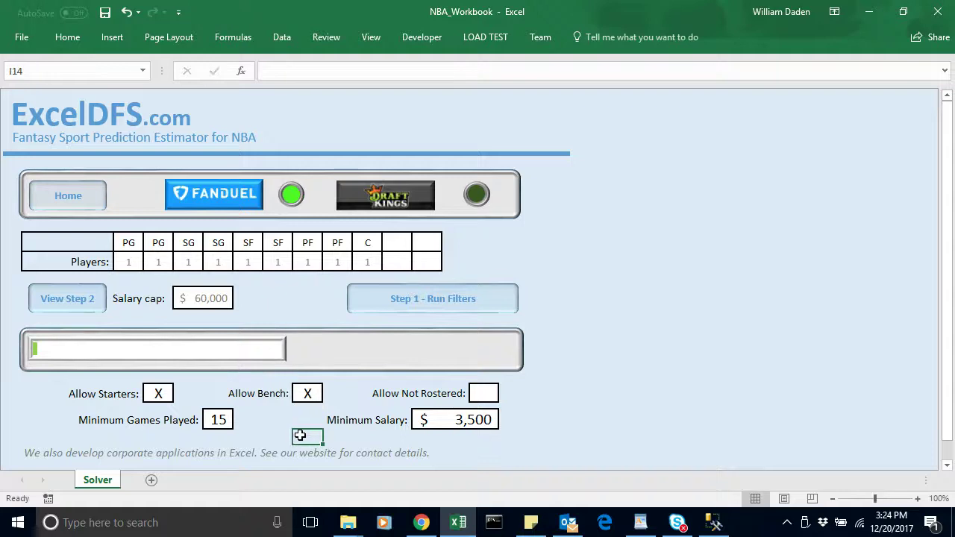
{"action": "left_click", "coordinate": [423, 307]}
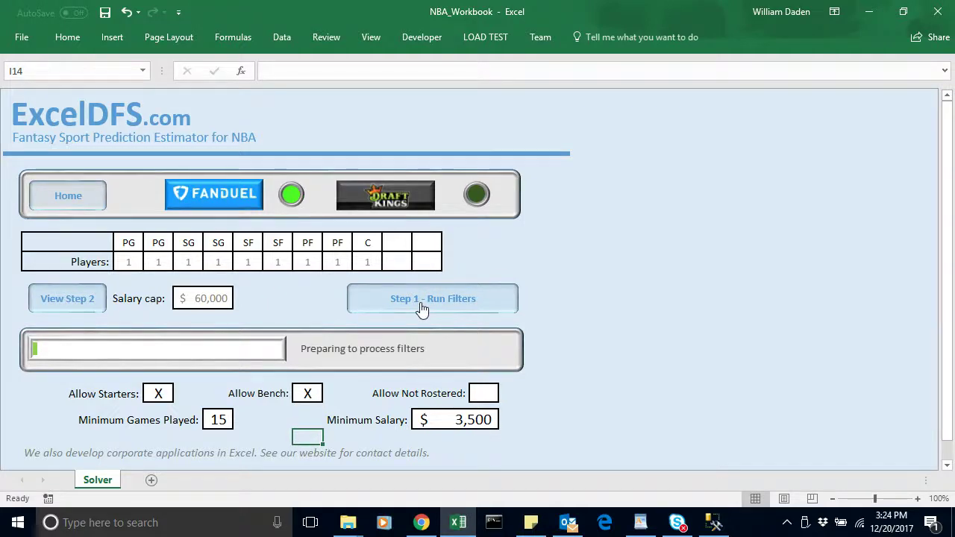
{"action": "left_click", "coordinate": [490, 316]}
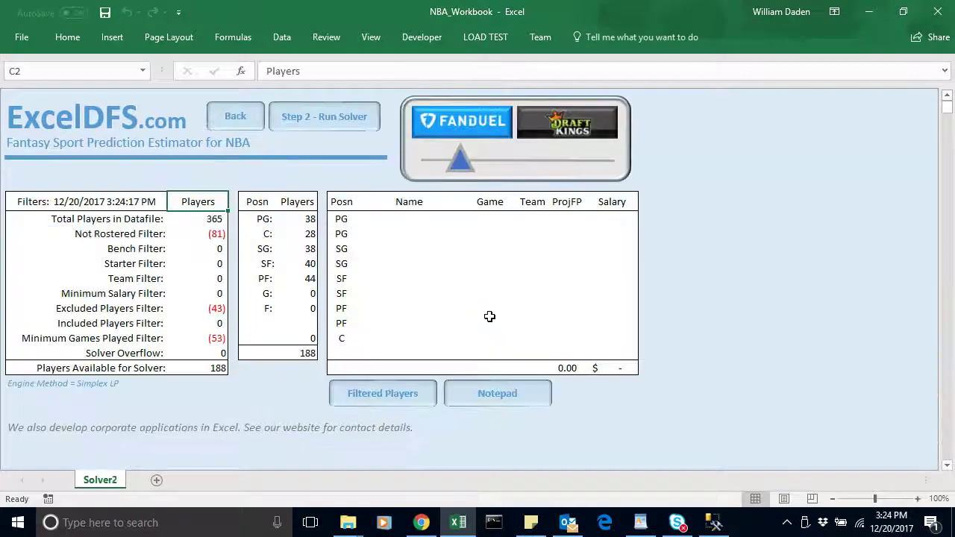
Run the Step 2 solver with bench players allowed and copy the new lineup into the Notepad directly below the first one
{"action": "left_click", "coordinate": [331, 119]}
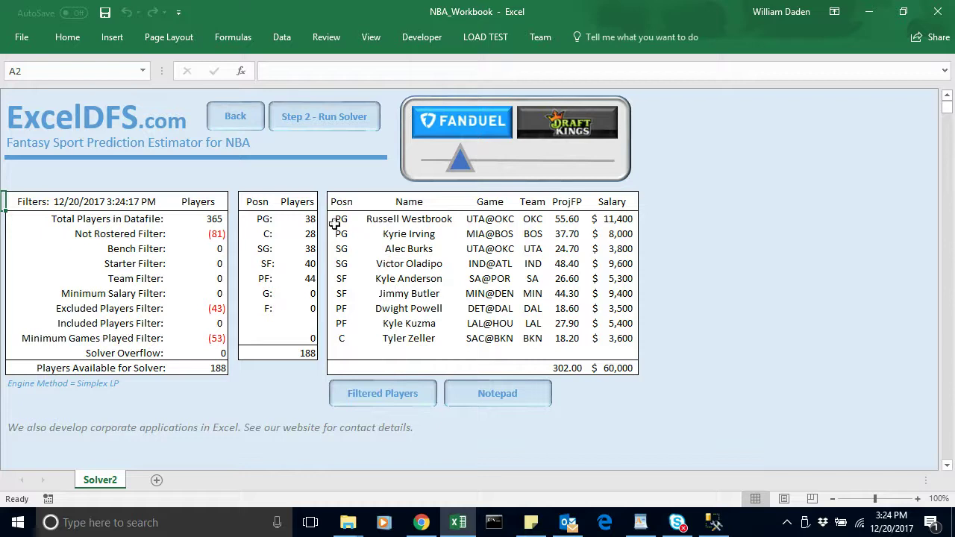
{"action": "left_click_drag", "start_coordinate": [339, 218], "coordinate": [620, 369]}
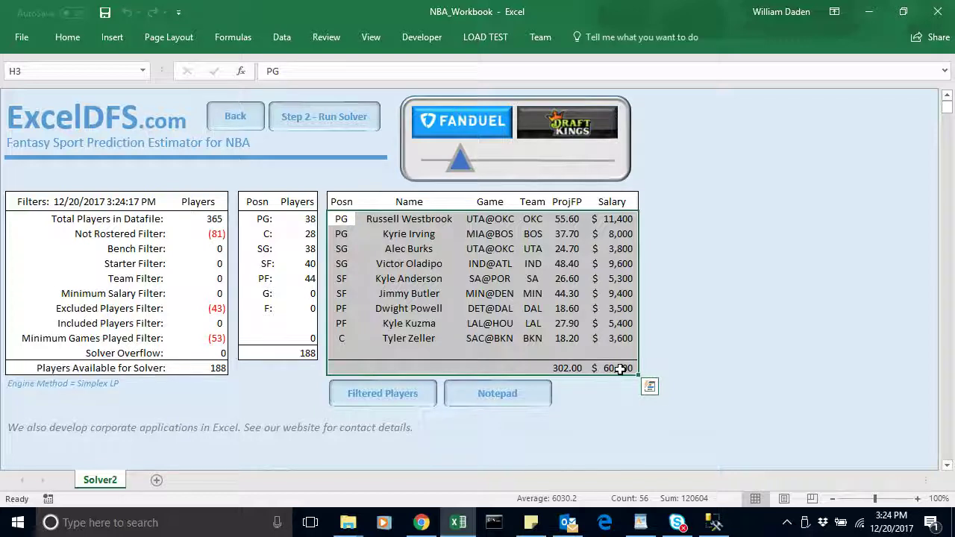
{"action": "key", "text": "ctrl+c"}
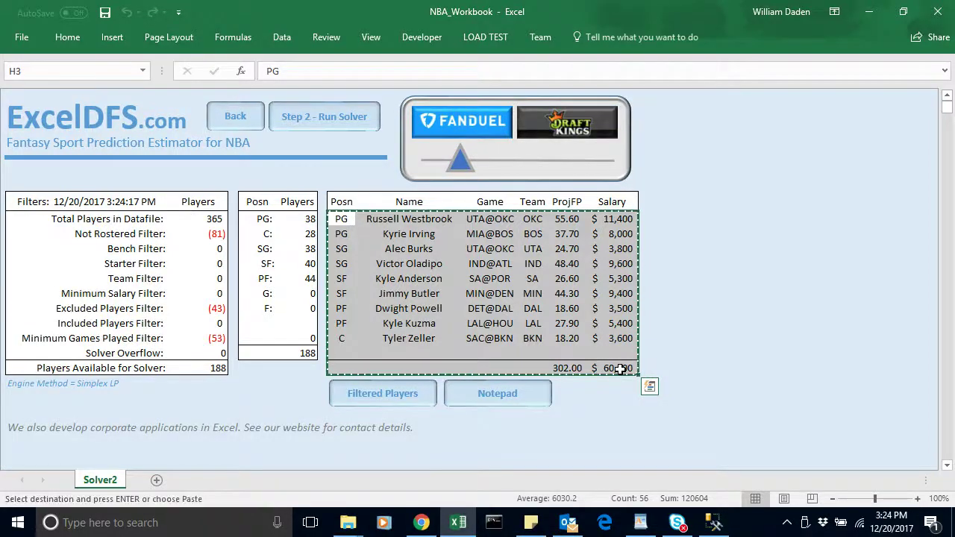
{"action": "left_click", "coordinate": [499, 398]}
{"action": "left_click", "coordinate": [36, 410]}
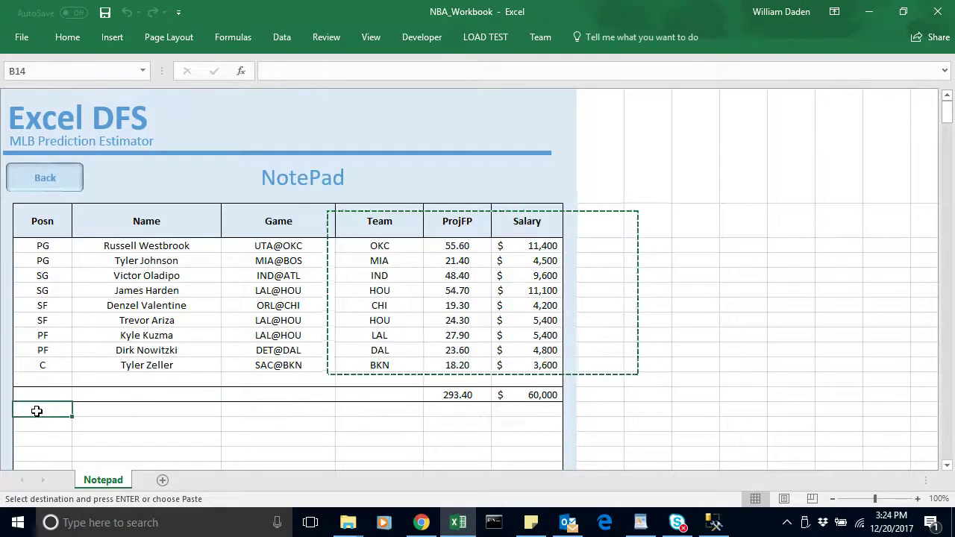
{"action": "key", "text": "ctrl+v"}
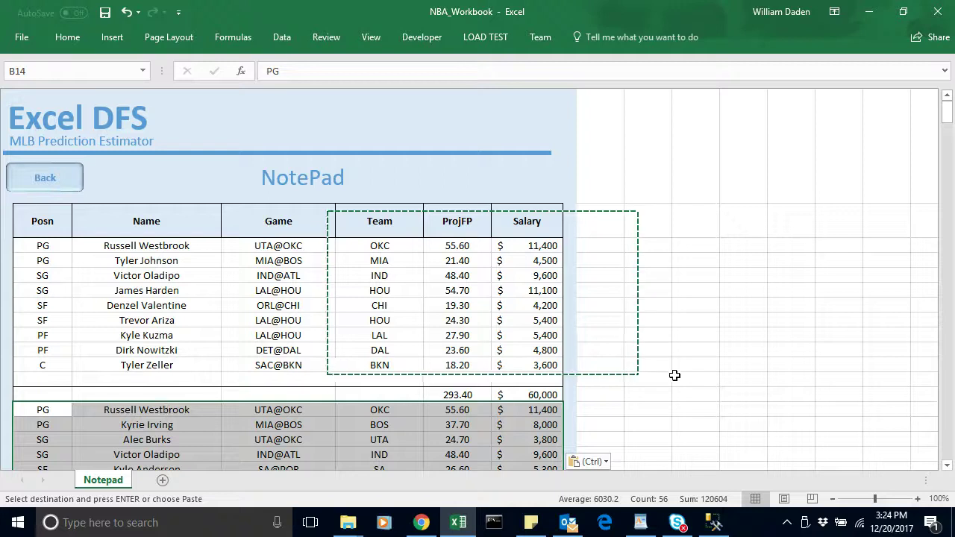
{"action": "left_click", "coordinate": [678, 377]}
{"action": "key", "text": "Escape"}
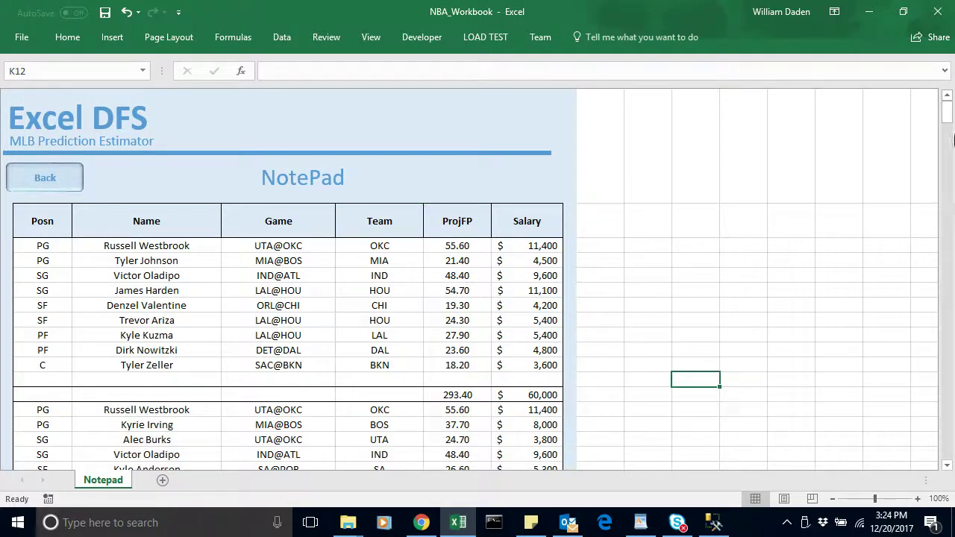
{"action": "left_click_drag", "start_coordinate": [946, 112], "coordinate": [946, 125]}
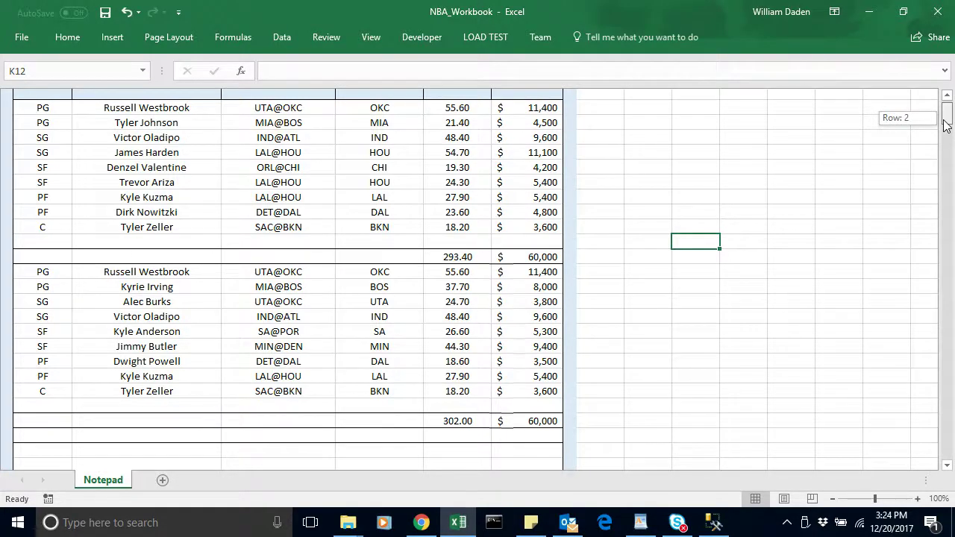
{"action": "left_click_drag", "start_coordinate": [946, 125], "coordinate": [946, 123]}
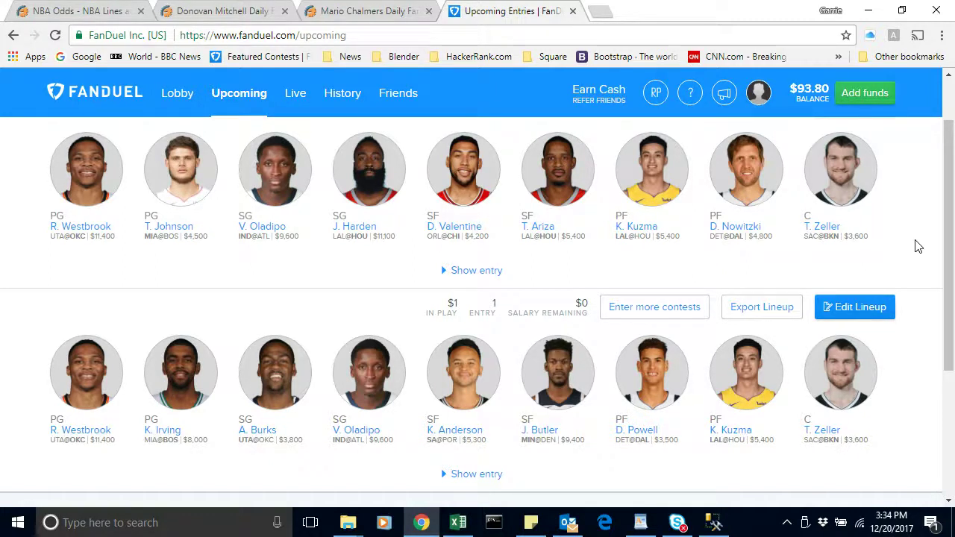
Check Kyle Anderson's player summary and news analysis from the FanDuel upcoming entries, close it, and return to the lineups
{"action": "left_click", "coordinate": [454, 431]}
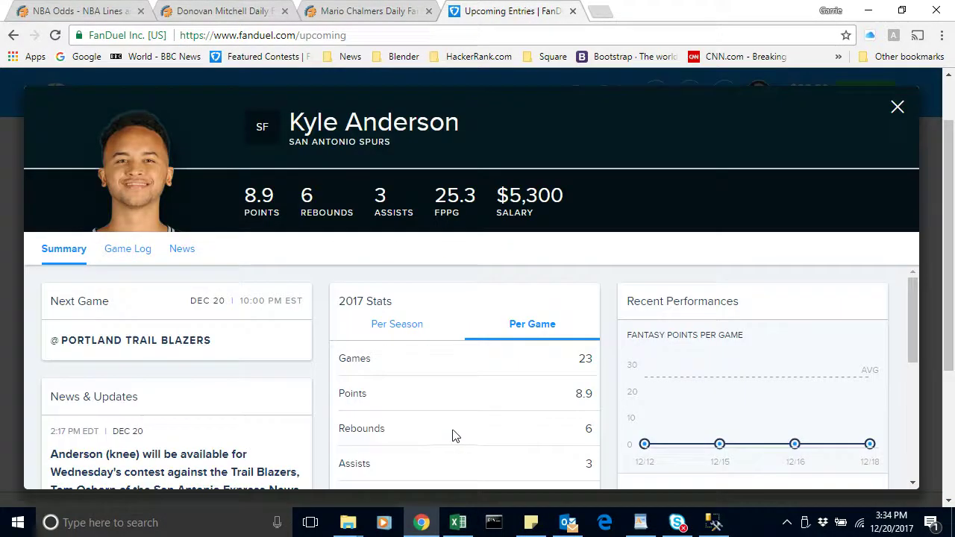
{"action": "scroll", "coordinate": [949, 186], "scroll_direction": "down", "scroll_amount": 2}
{"action": "left_click_drag", "start_coordinate": [953, 188], "coordinate": [949, 247]}
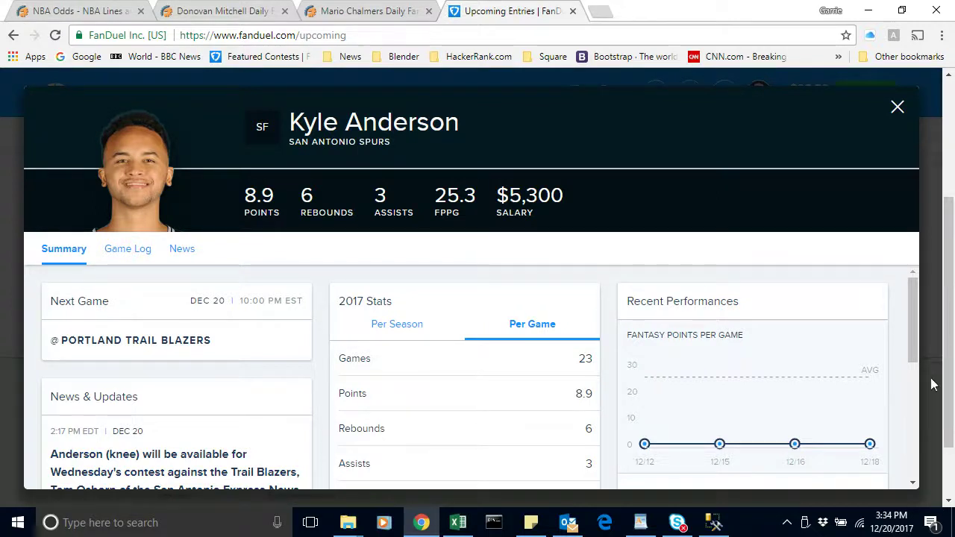
{"action": "left_click_drag", "start_coordinate": [916, 362], "coordinate": [930, 448]}
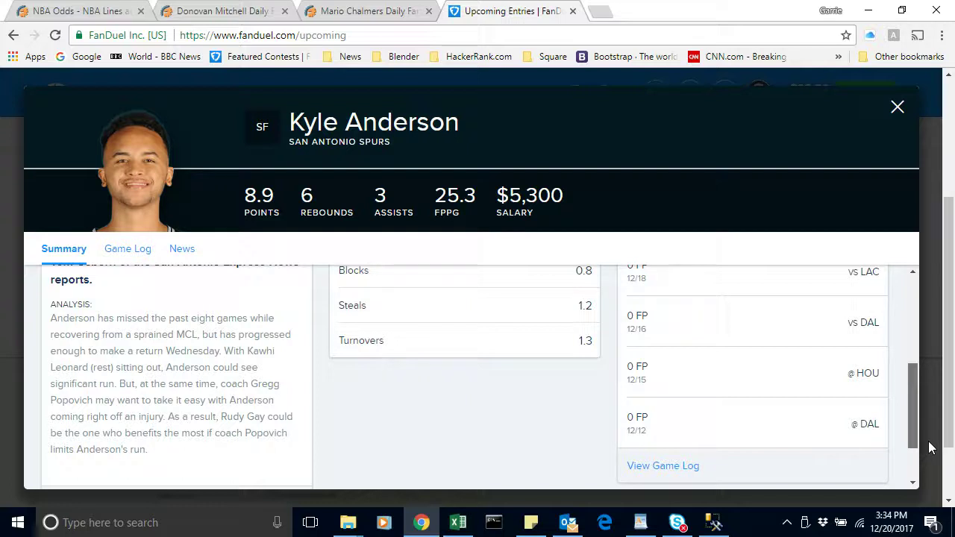
{"action": "left_click", "coordinate": [896, 108]}
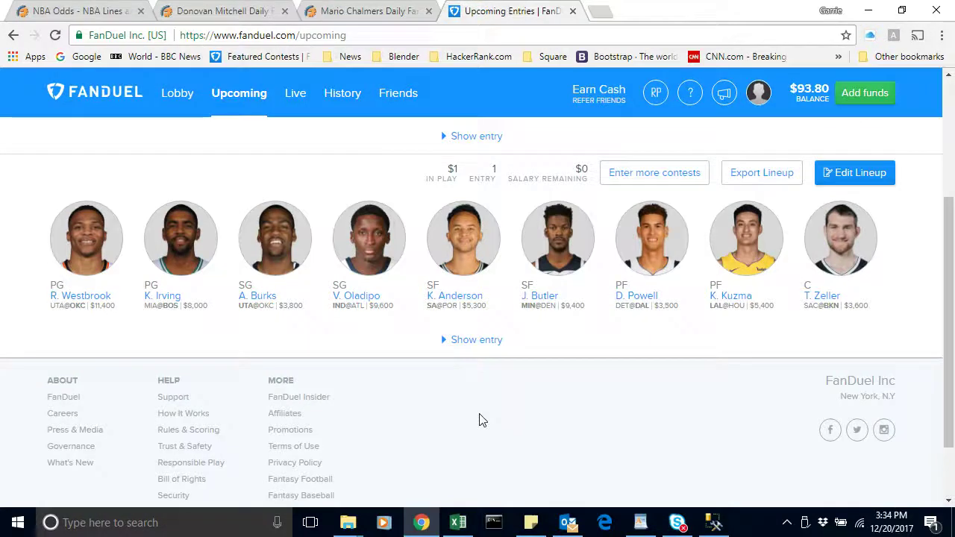
{"action": "left_click_drag", "start_coordinate": [949, 299], "coordinate": [949, 207]}
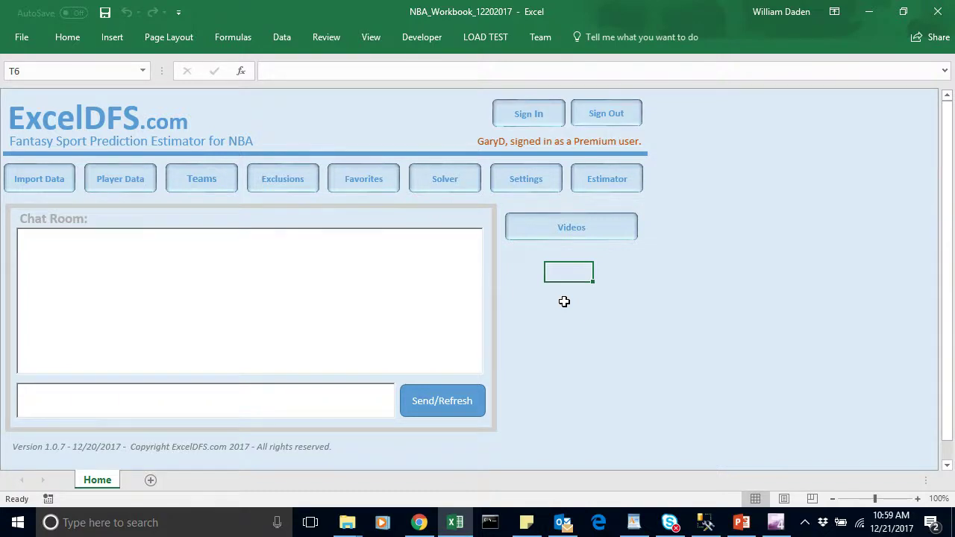
Switch to Chrome and examine the position, winnings and leaderboard scores of the first 50/50 League entry on FanDuel
{"action": "left_click", "coordinate": [420, 523]}
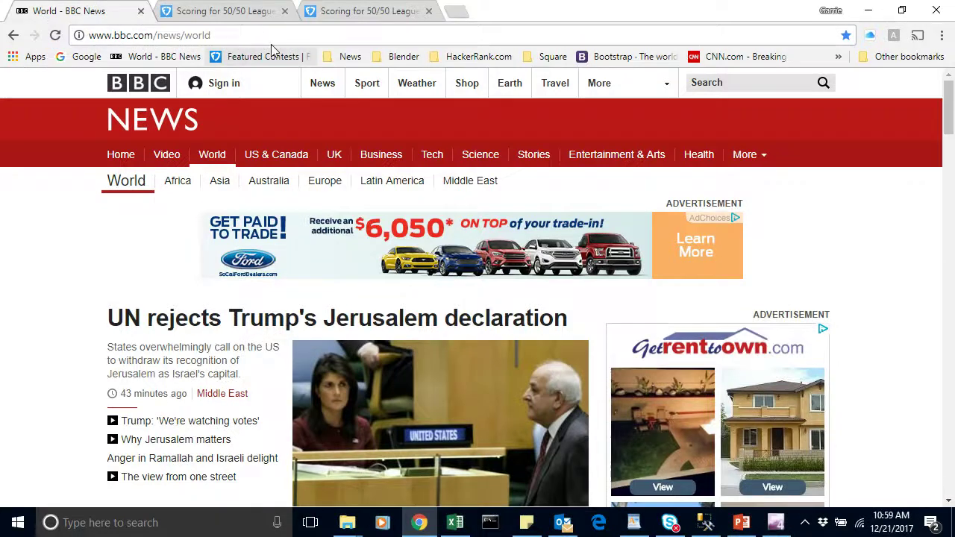
{"action": "left_click", "coordinate": [256, 13]}
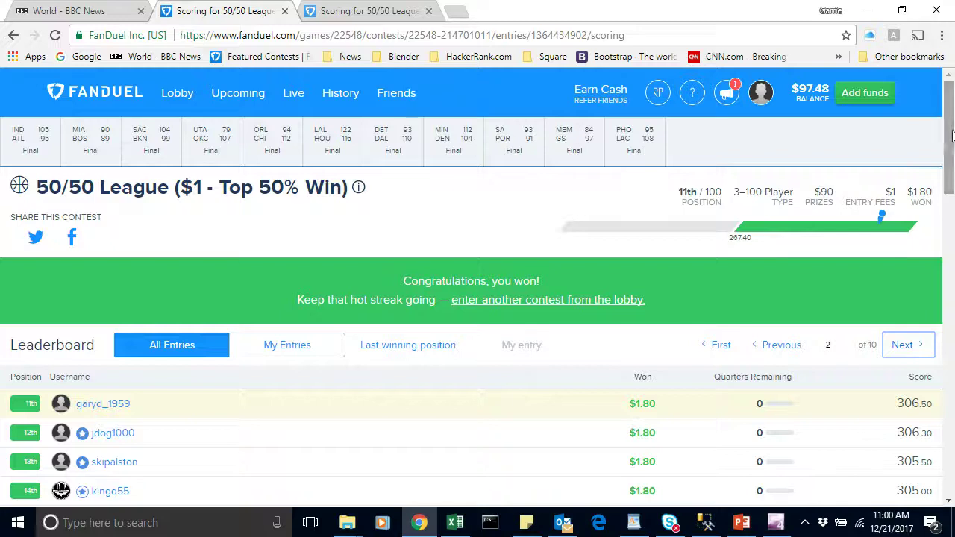
{"action": "scroll", "coordinate": [943, 156], "scroll_direction": "down", "scroll_amount": 2}
{"action": "left_click_drag", "start_coordinate": [951, 153], "coordinate": [951, 195]}
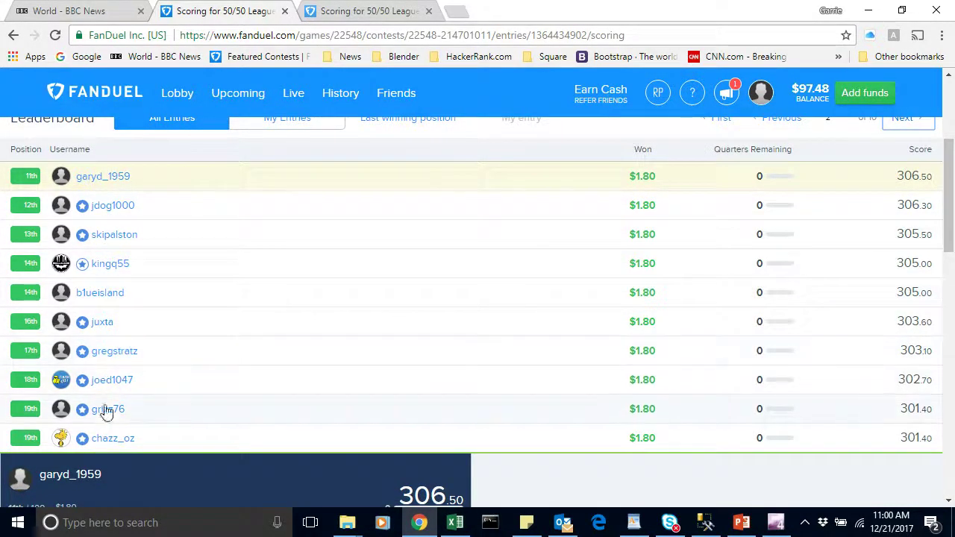
{"action": "left_click_drag", "start_coordinate": [952, 228], "coordinate": [953, 153]}
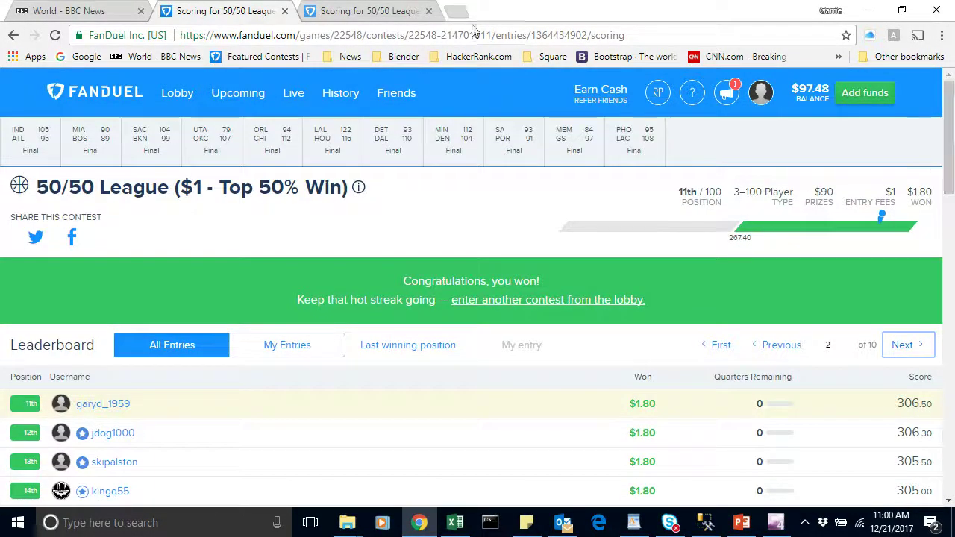
Open the other 50/50 League scoring page and examine its leaderboard and the individual player scores in the entered lineup
{"action": "left_click", "coordinate": [377, 12]}
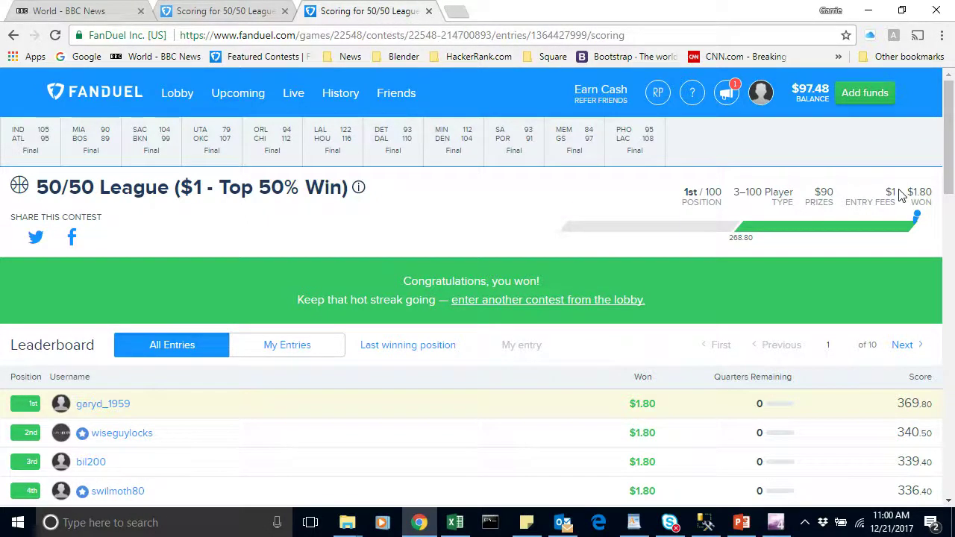
{"action": "scroll", "coordinate": [951, 166], "scroll_direction": "down", "scroll_amount": 1}
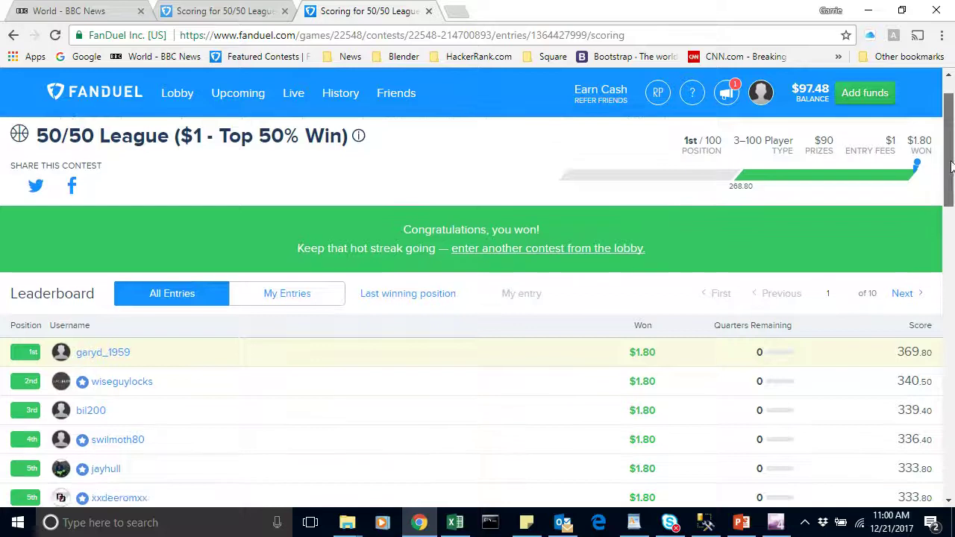
{"action": "scroll", "coordinate": [951, 166], "scroll_direction": "down", "scroll_amount": 1}
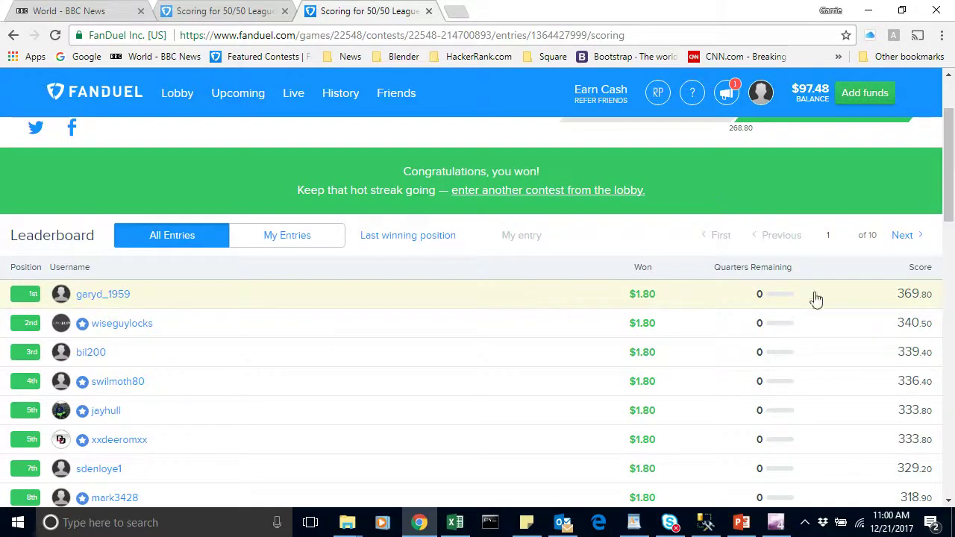
{"action": "scroll", "coordinate": [950, 204], "scroll_direction": "down", "scroll_amount": 1}
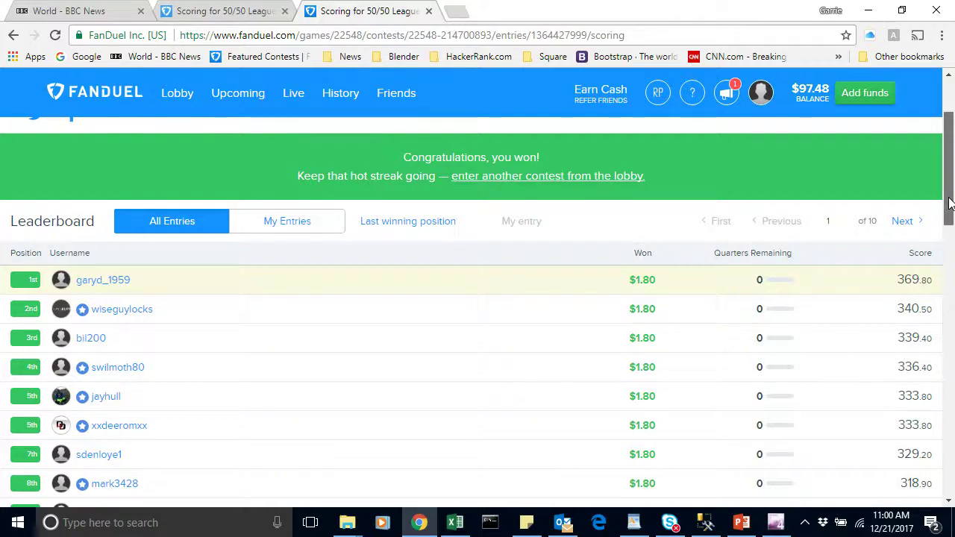
{"action": "left_click_drag", "start_coordinate": [949, 203], "coordinate": [946, 294]}
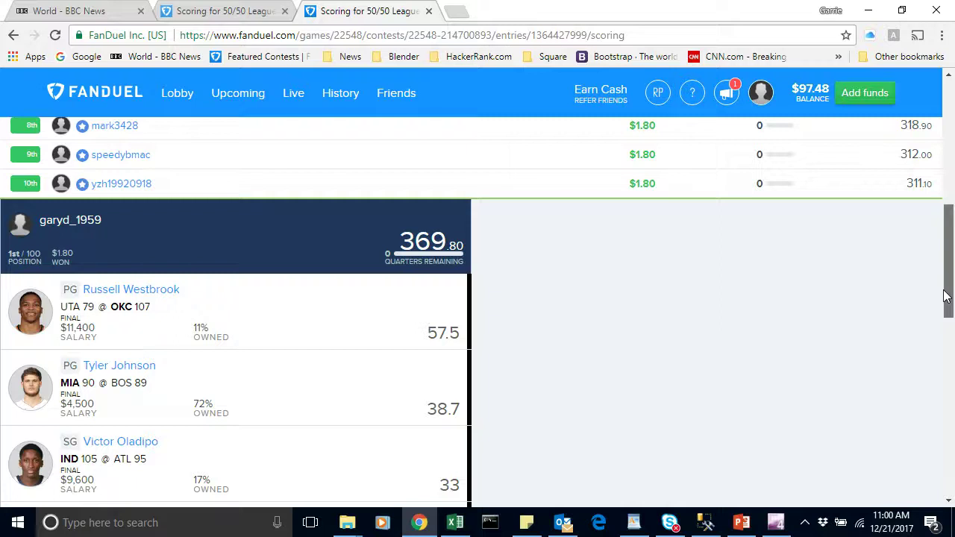
{"action": "left_click_drag", "start_coordinate": [944, 297], "coordinate": [944, 321]}
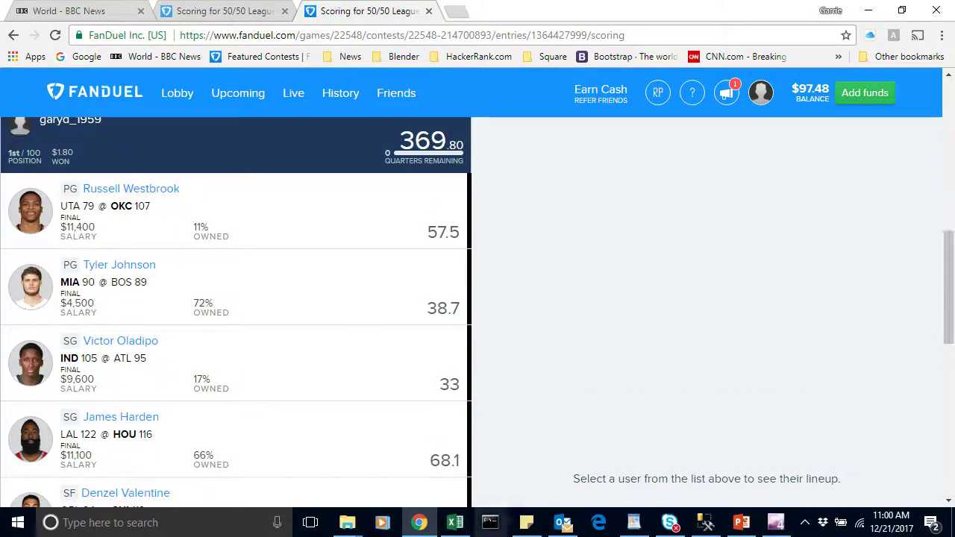
Switch to Excel, open the solver's Notepad from Step 2, and examine the two saved lineups and the second lineup's projected total
{"action": "left_click", "coordinate": [455, 522]}
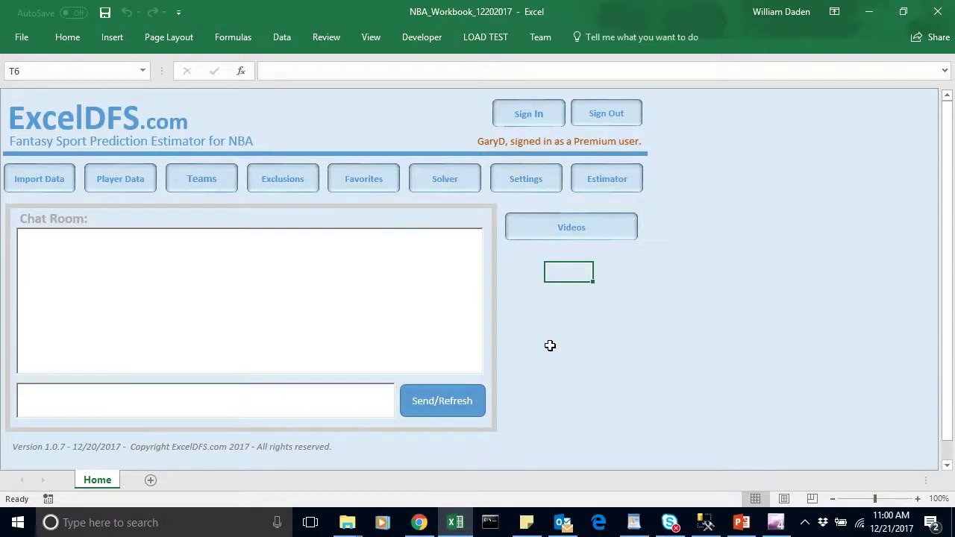
{"action": "left_click", "coordinate": [446, 181]}
{"action": "left_click", "coordinate": [60, 300]}
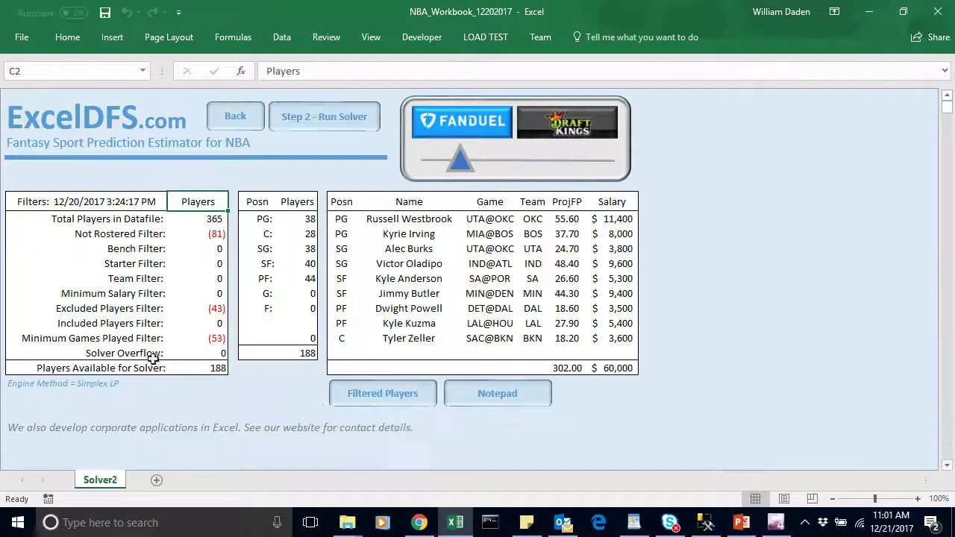
{"action": "left_click", "coordinate": [485, 396]}
{"action": "left_click_drag", "start_coordinate": [947, 112], "coordinate": [949, 125]}
{"action": "left_click", "coordinate": [464, 381]}
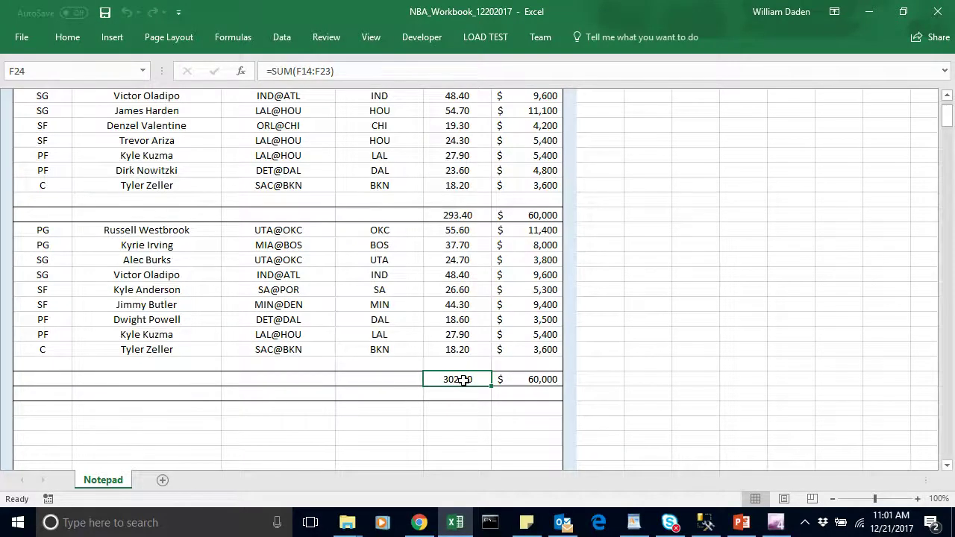
{"action": "left_click", "coordinate": [945, 95]}
{"action": "left_click", "coordinate": [946, 94]}
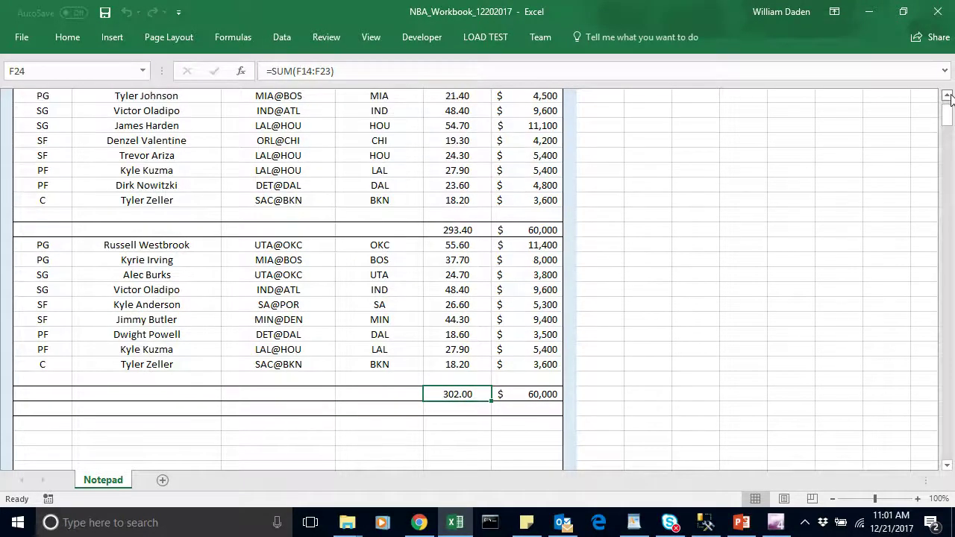
{"action": "scroll", "coordinate": [158, 116], "scroll_direction": "up", "scroll_amount": 1}
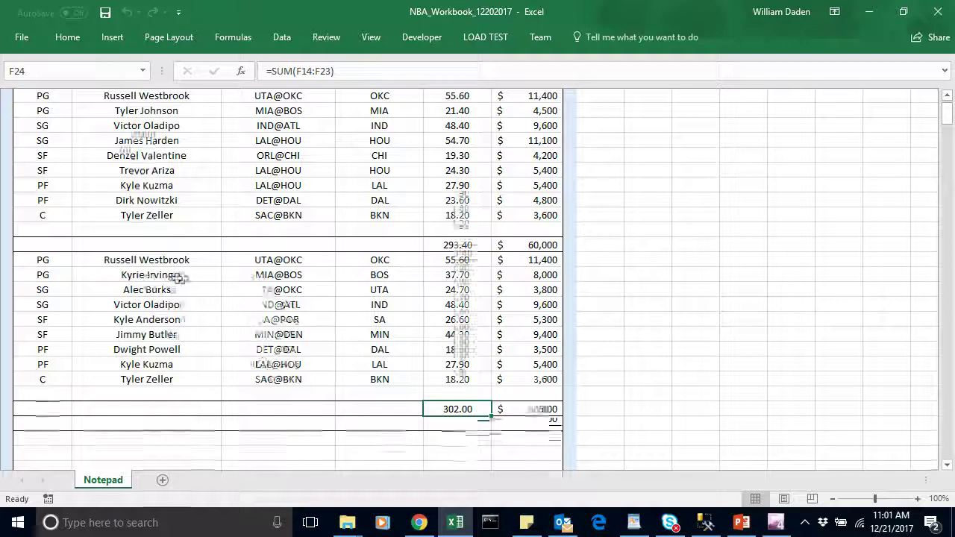
Compare the FanDuel 50/50 League entry in Chrome with the first lineup and its projected total in the Excel Notepad
{"action": "left_click", "coordinate": [419, 523]}
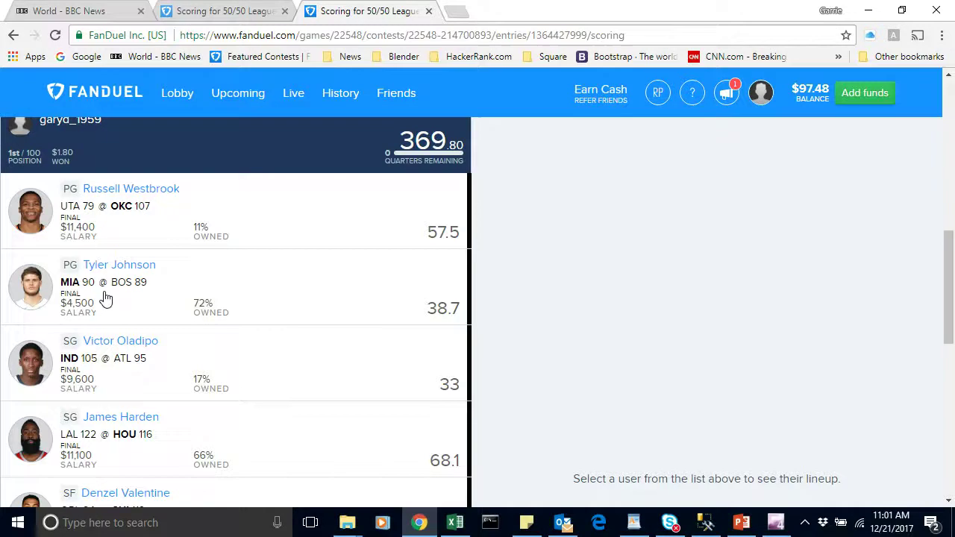
{"action": "left_click", "coordinate": [457, 525]}
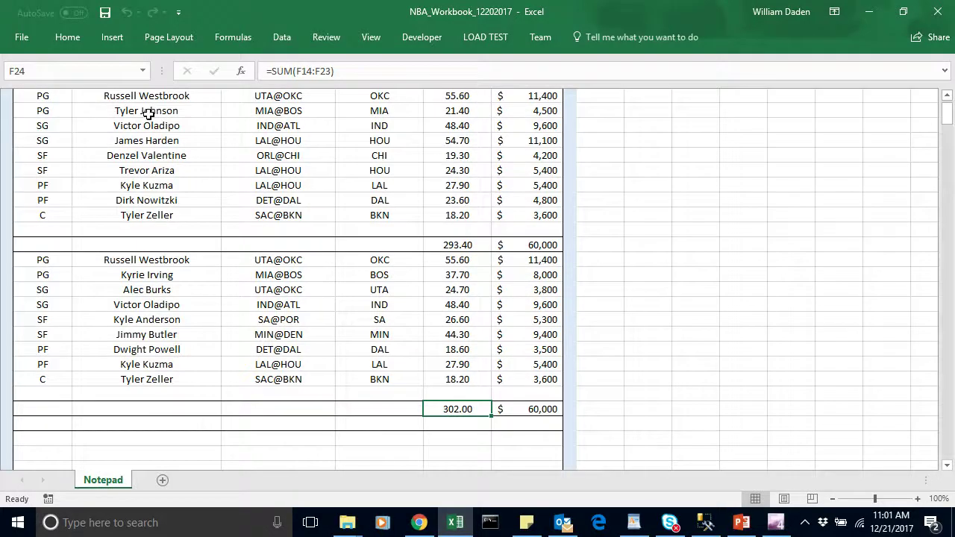
{"action": "left_click", "coordinate": [440, 246]}
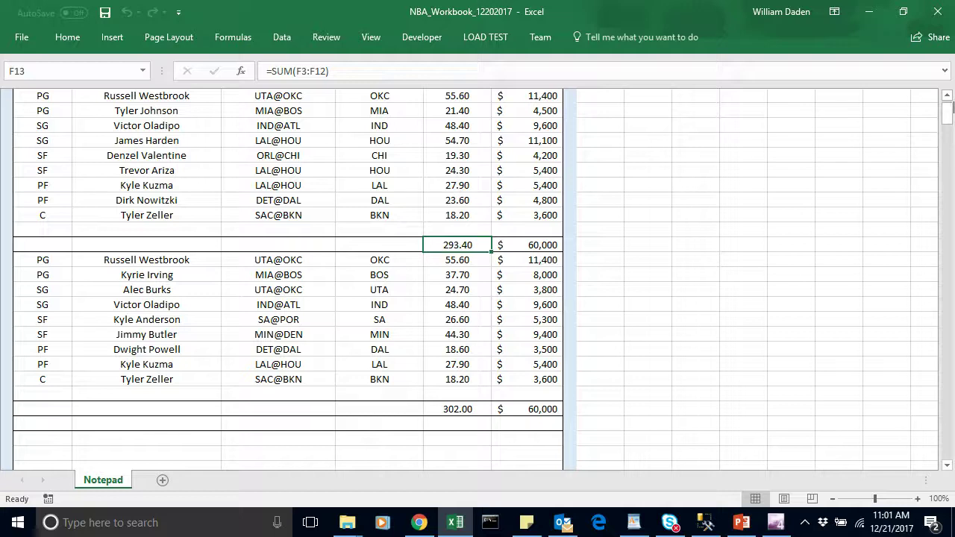
{"action": "left_click", "coordinate": [948, 97]}
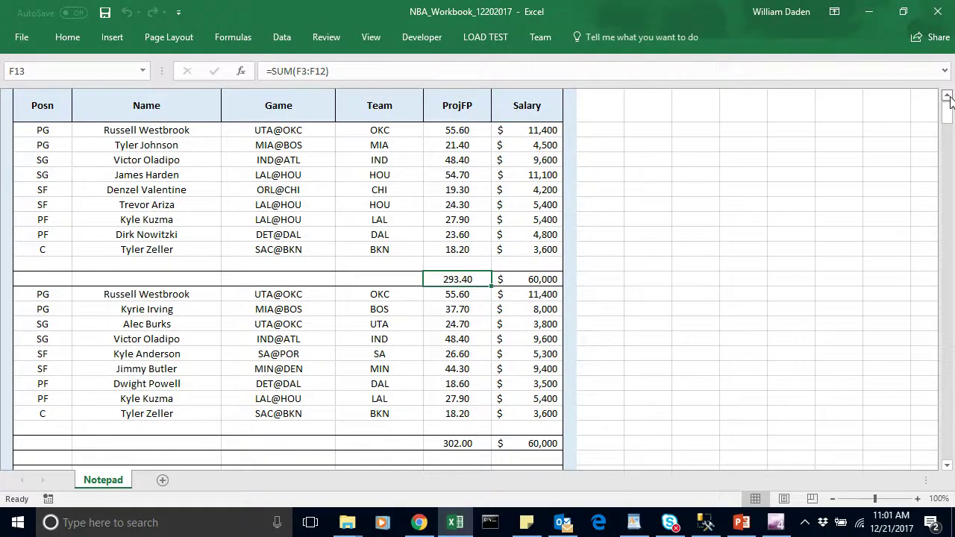
{"action": "left_click", "coordinate": [948, 97]}
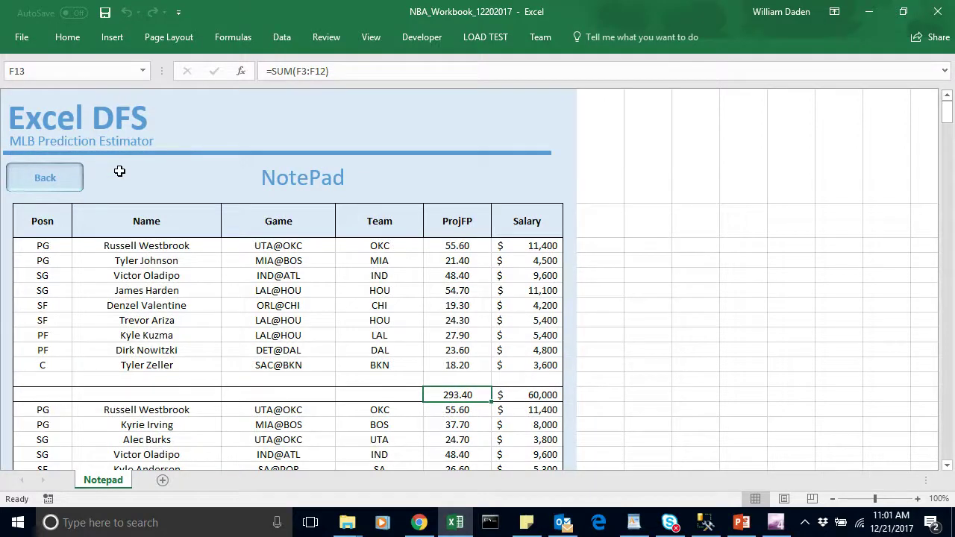
Return from the Notepad to the Step 1 solver settings and clear the Allow Bench option
{"action": "left_click", "coordinate": [45, 179]}
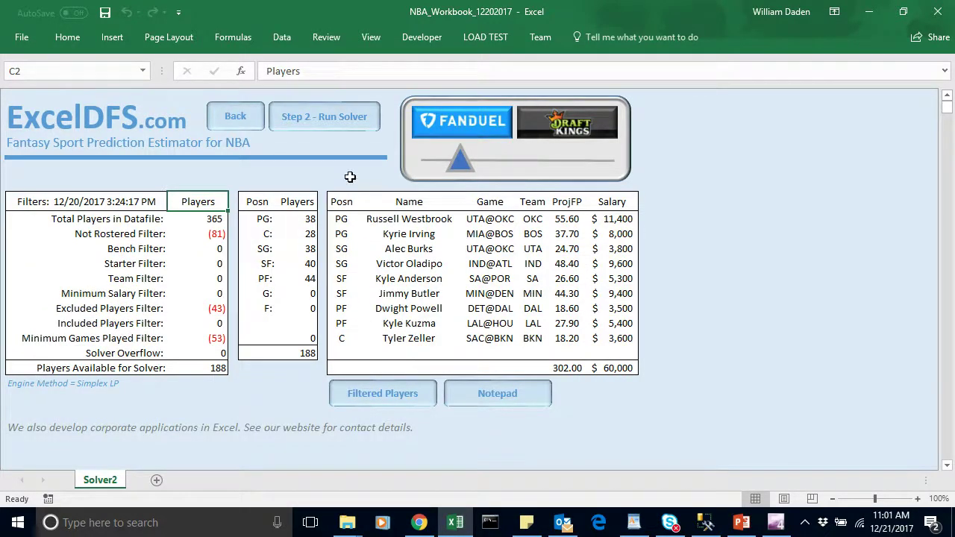
{"action": "left_click", "coordinate": [243, 120]}
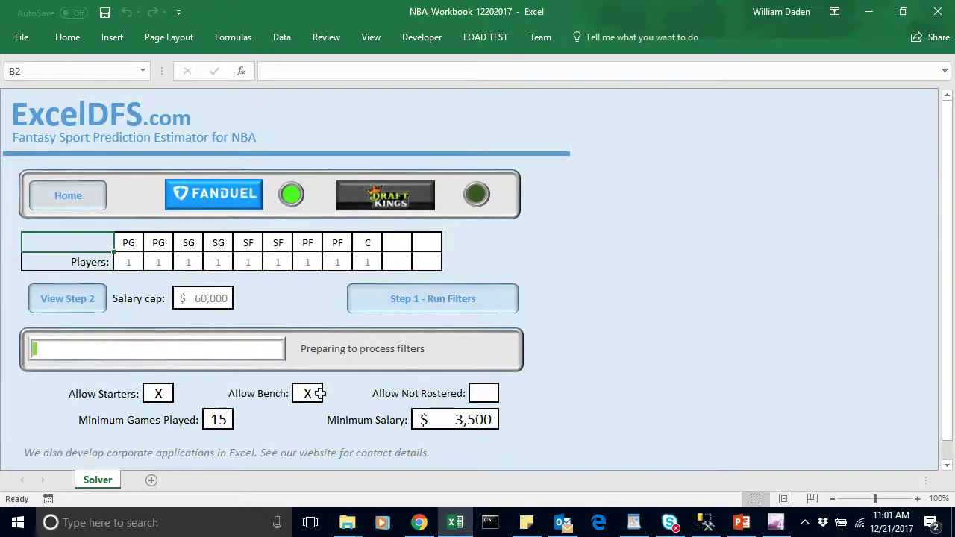
{"action": "left_click", "coordinate": [308, 393]}
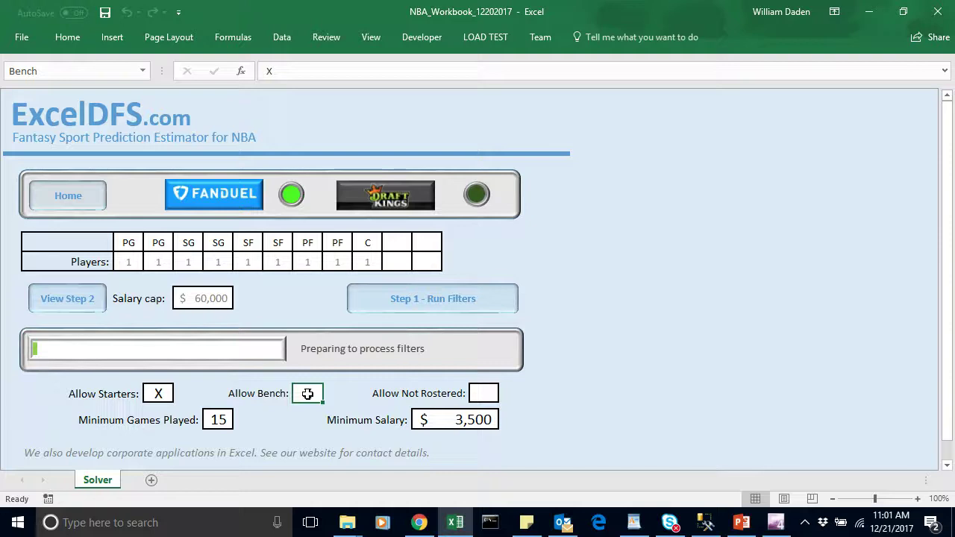
{"action": "left_click", "coordinate": [659, 376]}
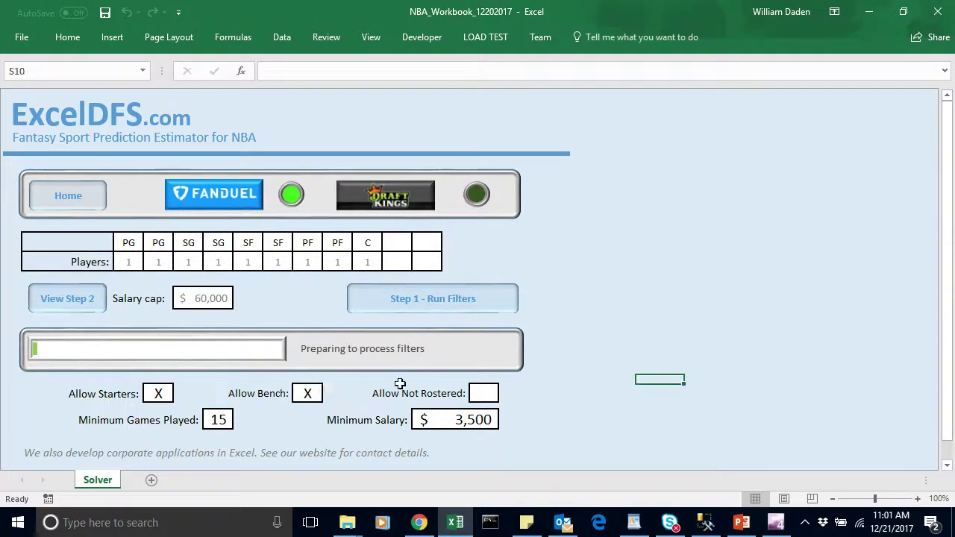
{"action": "left_click", "coordinate": [307, 395]}
{"action": "key", "text": "Delete"}
{"action": "left_click", "coordinate": [286, 425]}
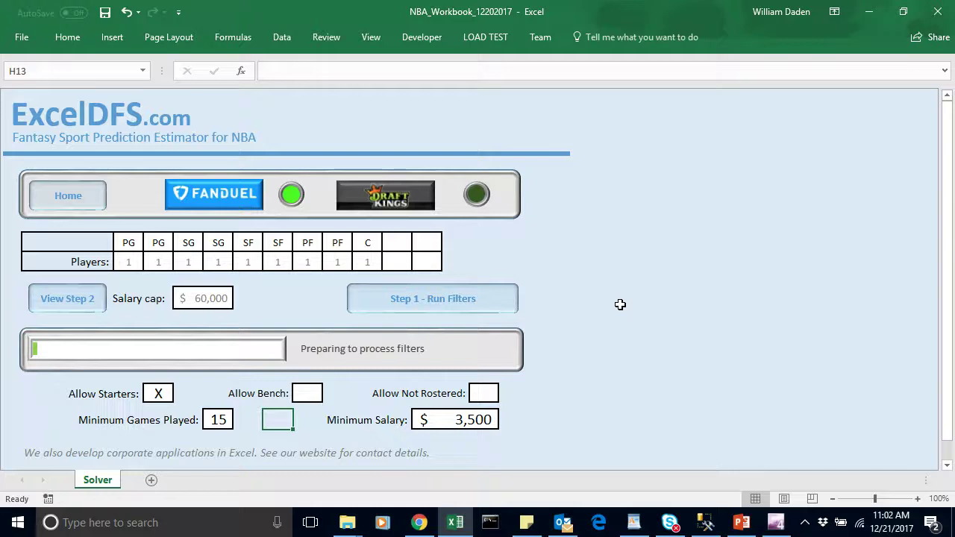
Switch to Chrome and return to the FanDuel 50/50 League scoring page
{"action": "left_click", "coordinate": [418, 523]}
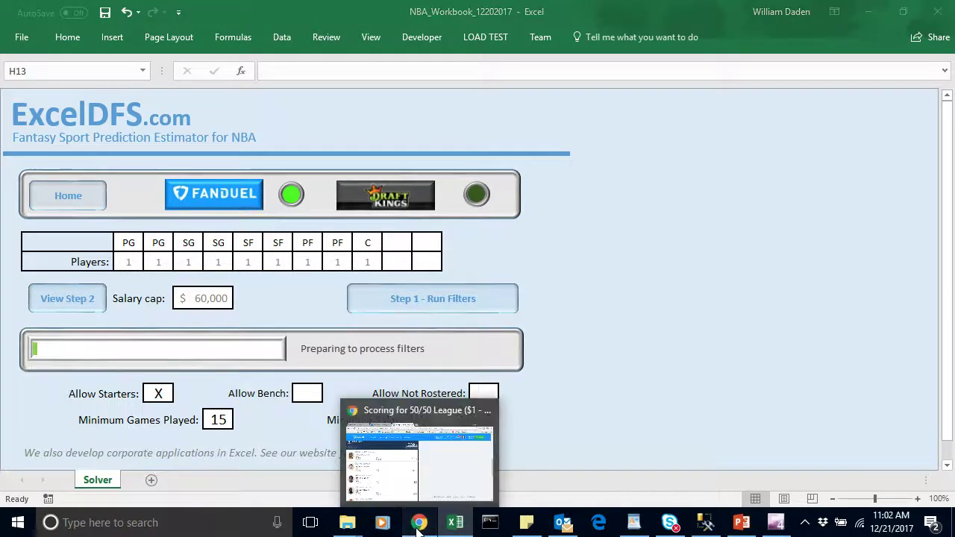